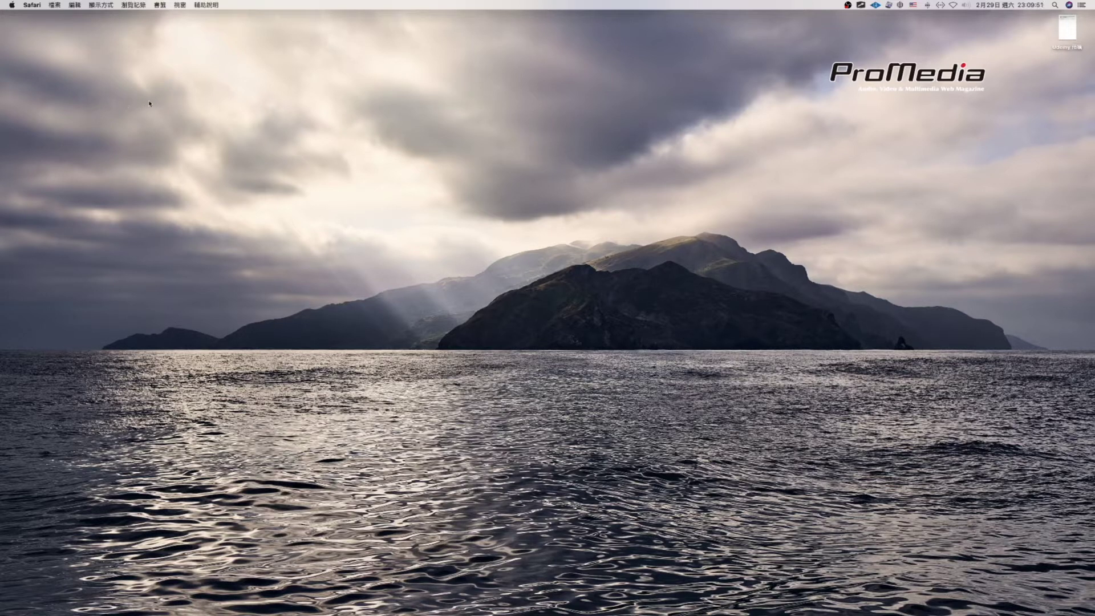
# Step: Launch QuickTime Player and create a new movie recording that mirrors the iPhone screen
pyautogui.click(418, 250)
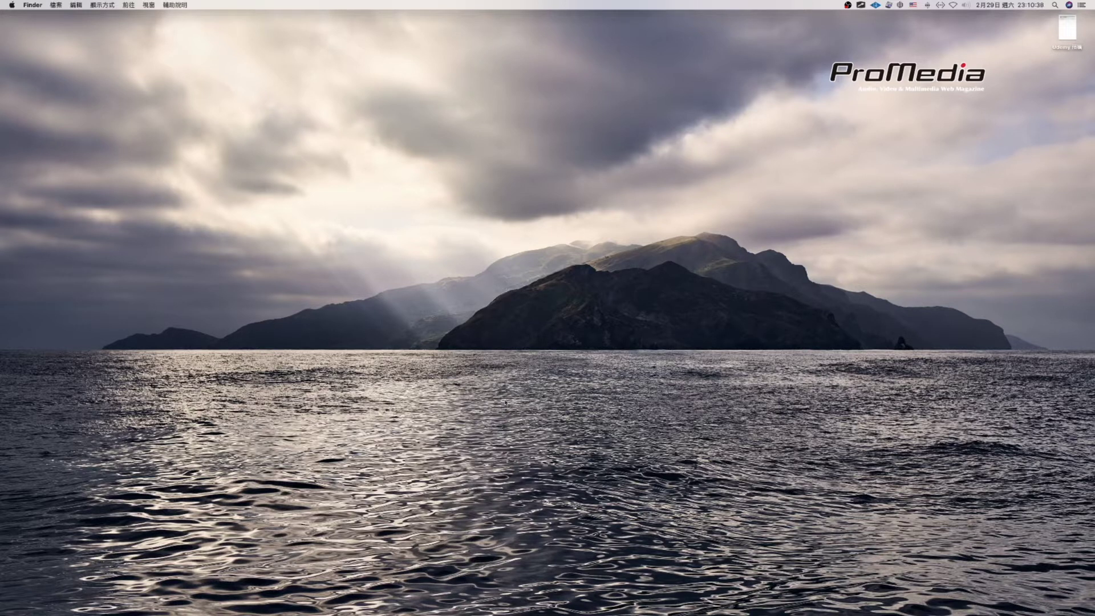
pyautogui.press('F4')
pyautogui.click(567, 156)
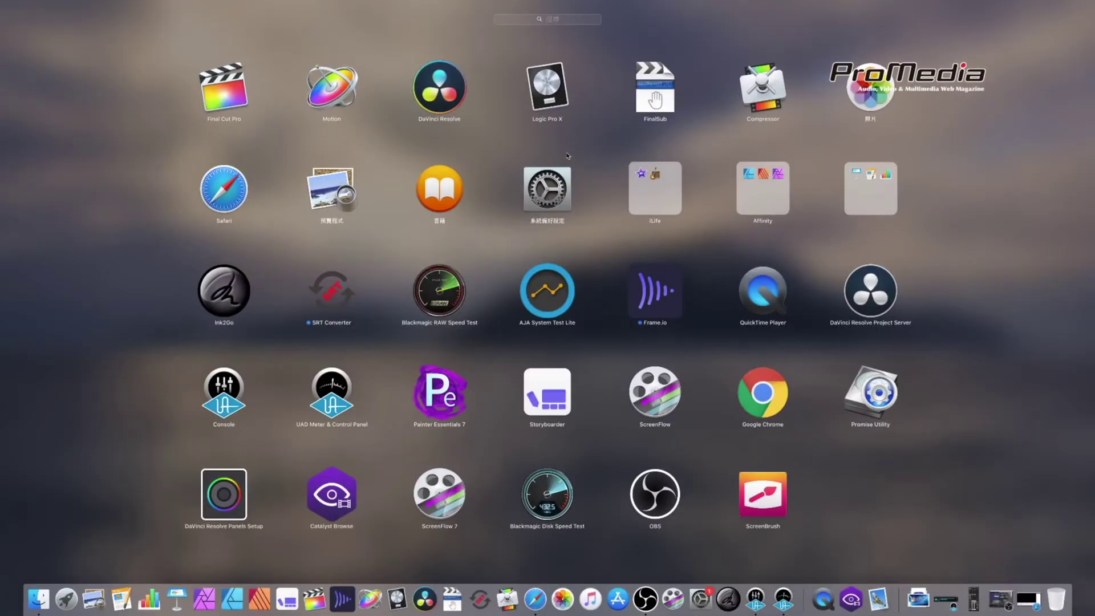
pyautogui.click(774, 305)
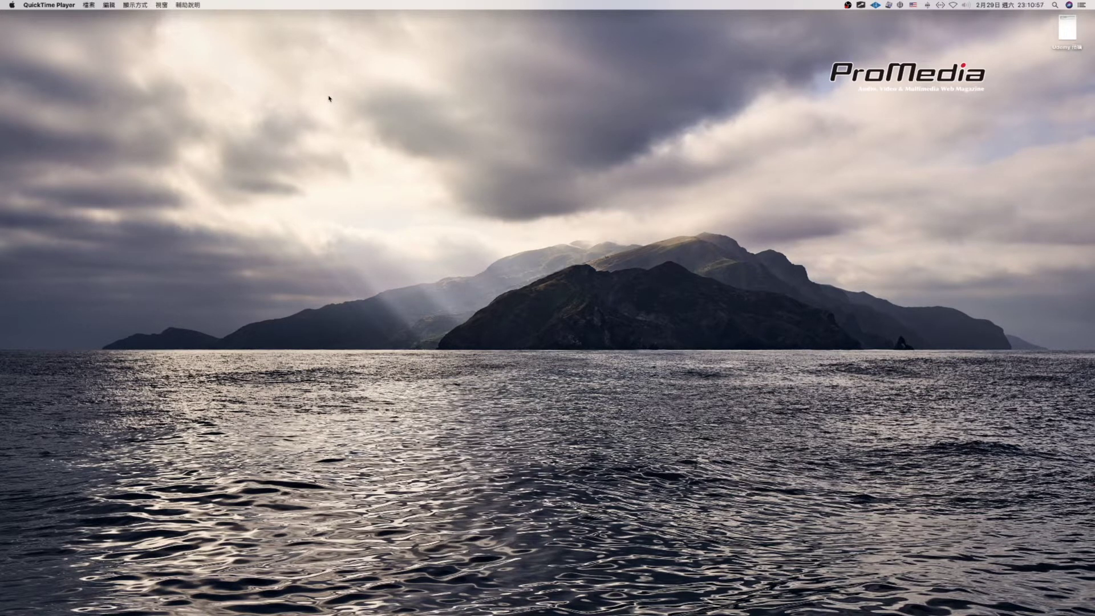
pyautogui.click(89, 4)
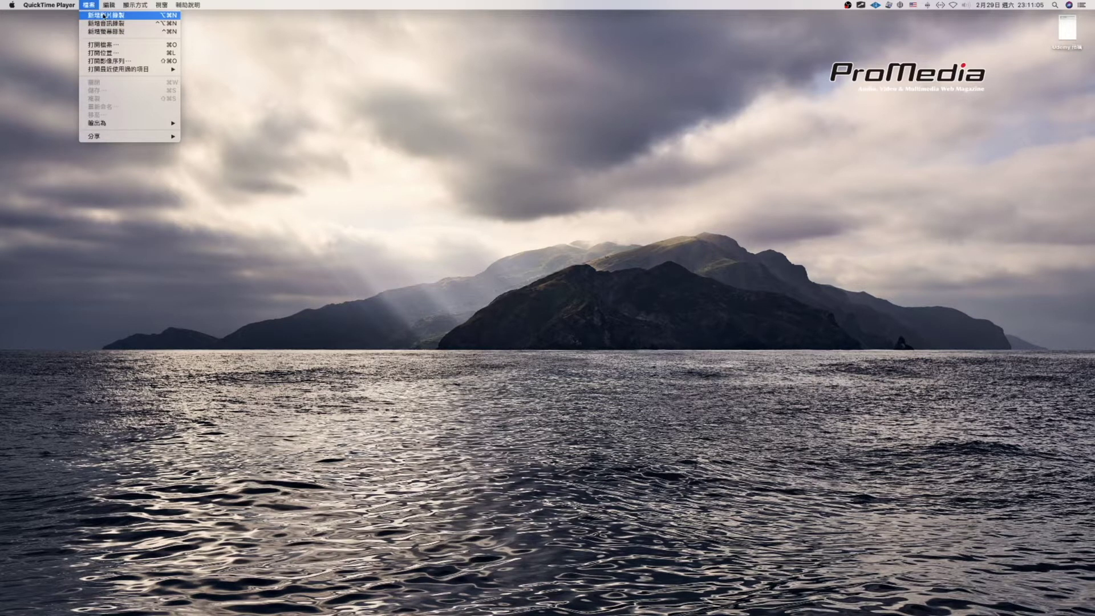
pyautogui.click(104, 15)
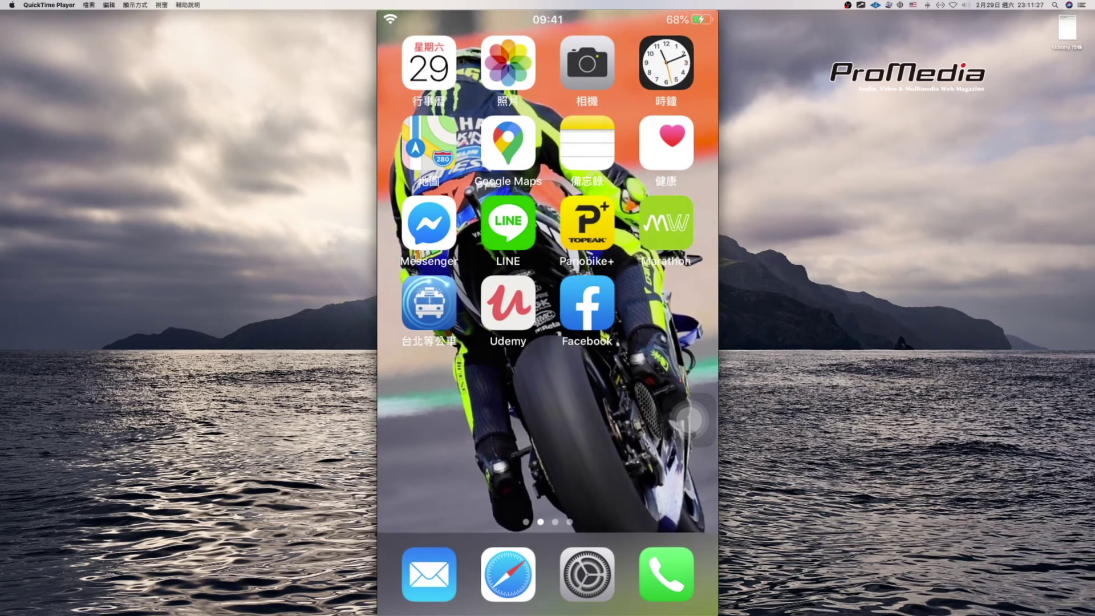
# Step: Open the camera (相機) settings in the iPhone's Settings app
pyautogui.click(586, 573)
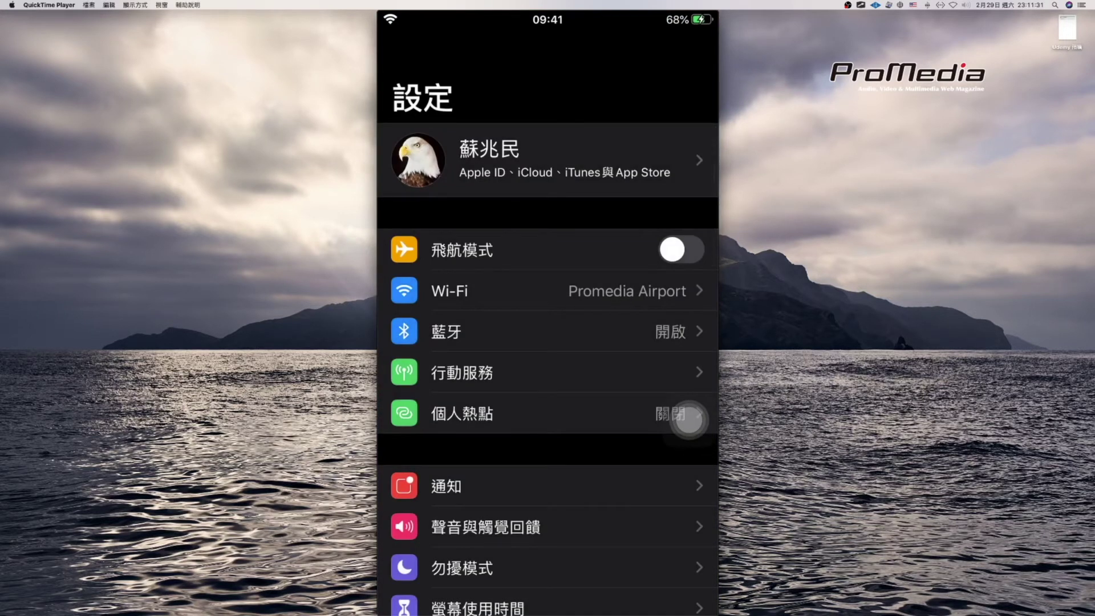
pyautogui.scroll(-10, 548, 342)
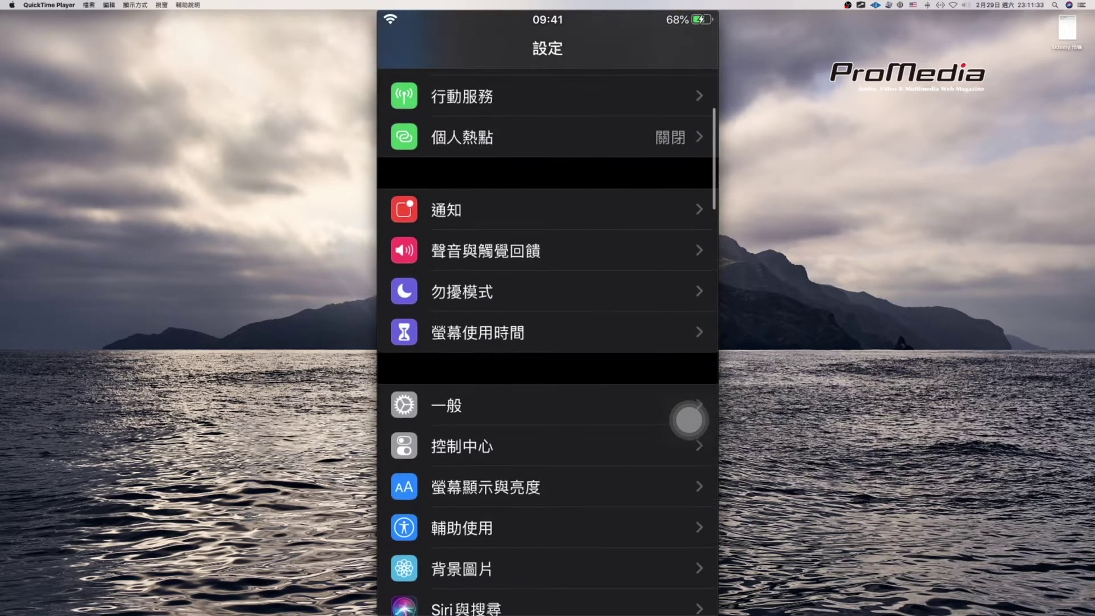
pyautogui.scroll(-12, 548, 342)
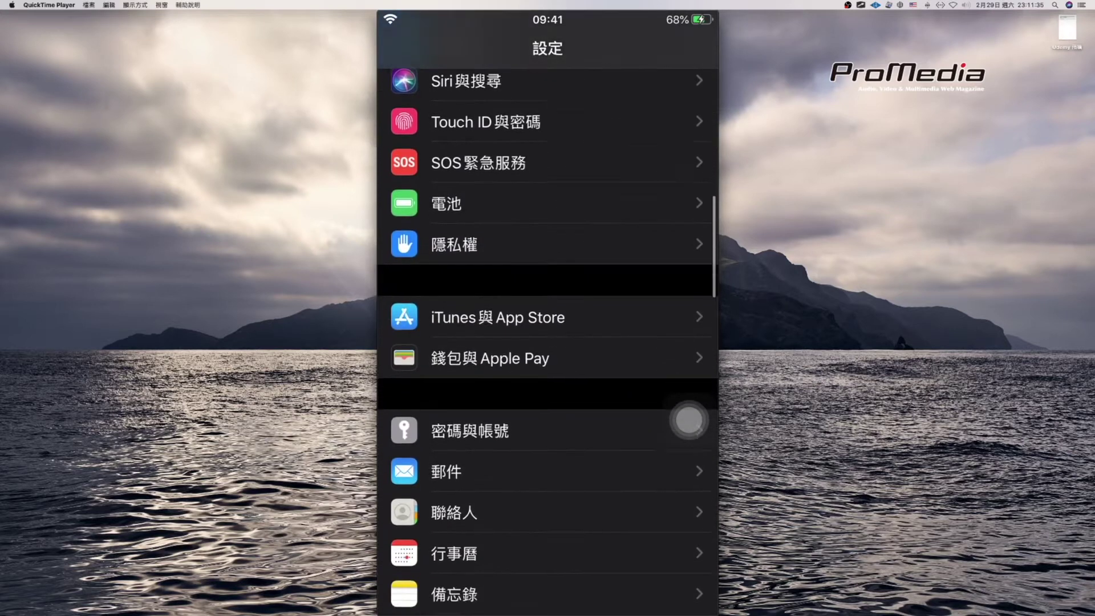
pyautogui.scroll(-12, 547, 342)
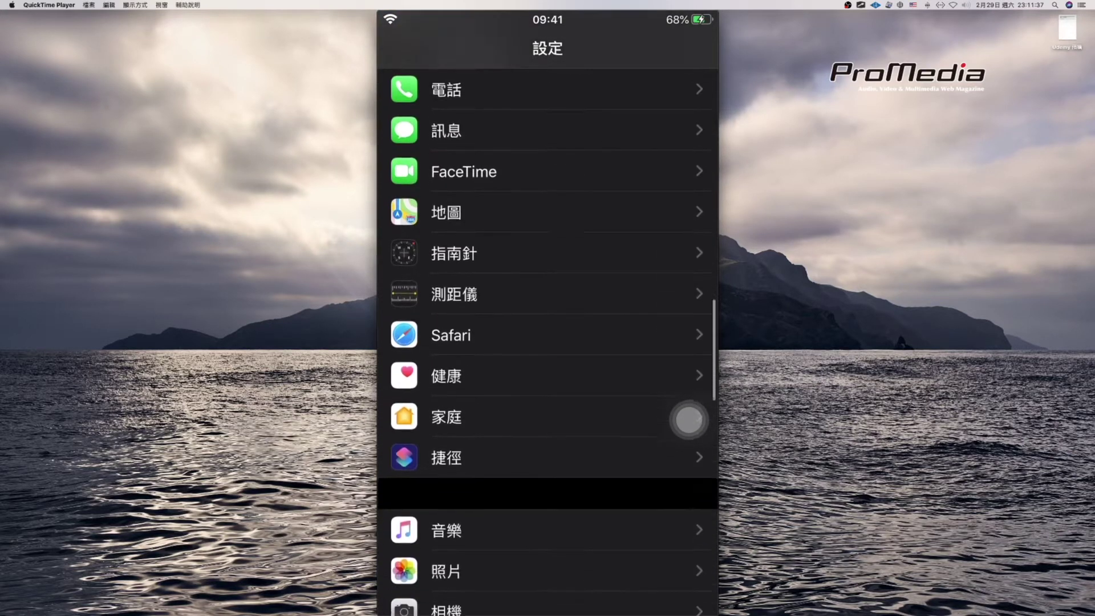
pyautogui.click(446, 340)
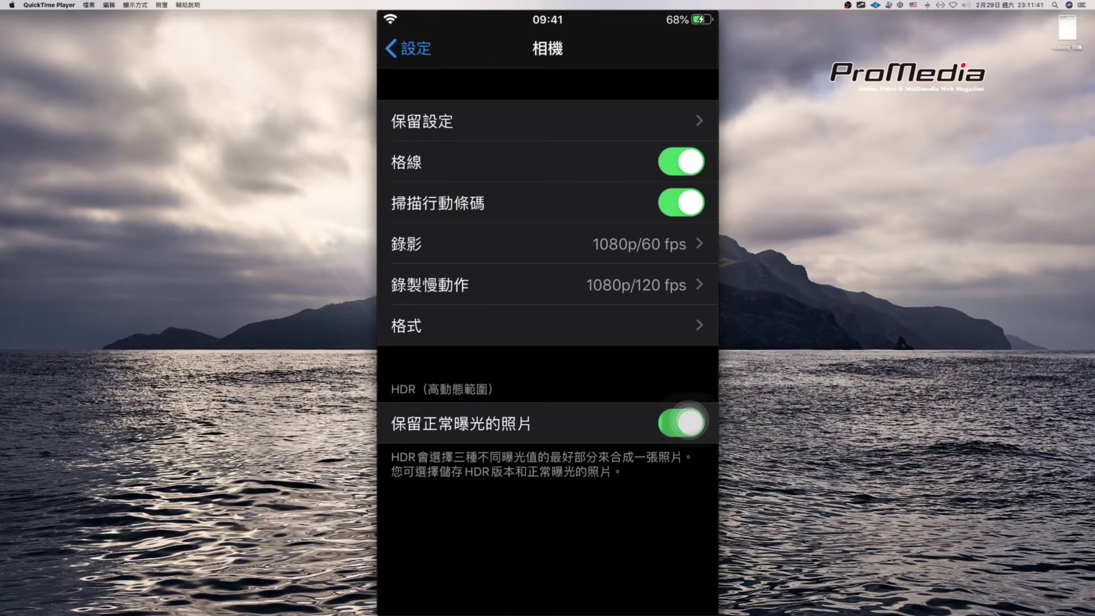
# Step: Set the camera capture format to 最相容 (Most Compatible) and return to the camera settings
pyautogui.click(433, 326)
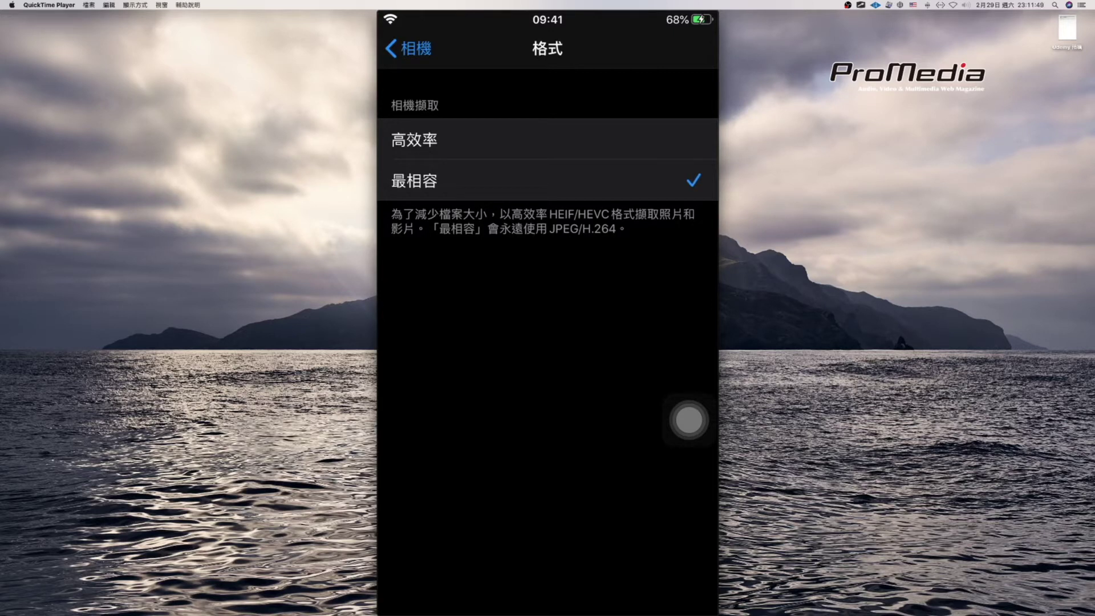
pyautogui.click(433, 139)
pyautogui.click(513, 181)
pyautogui.click(408, 48)
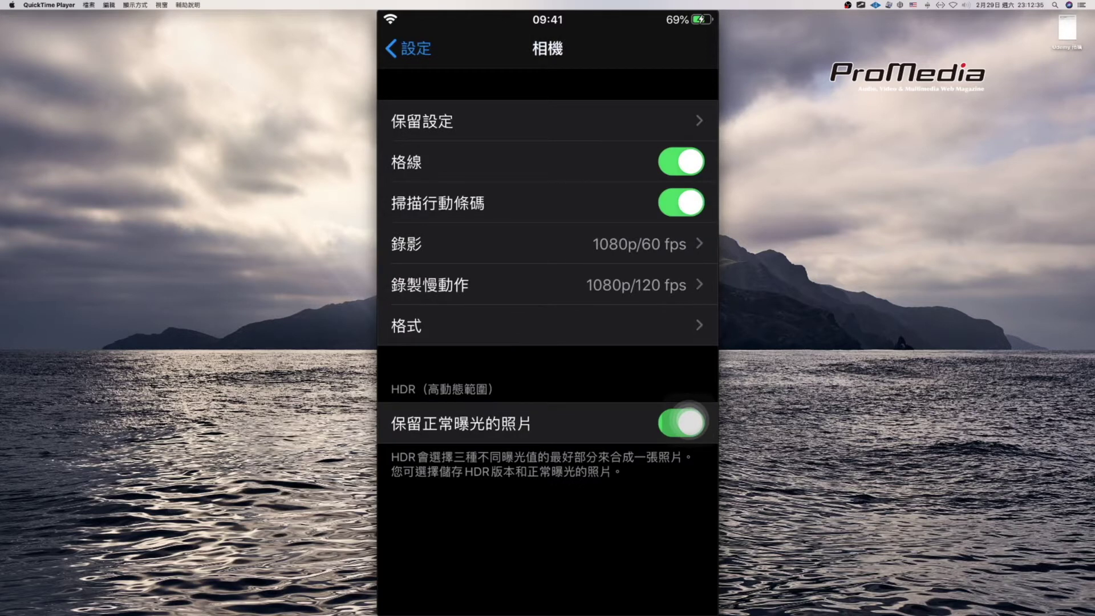
# Step: Set the camera's video recording quality to 1080p HD/60 fps and return to the camera settings
pyautogui.click(639, 245)
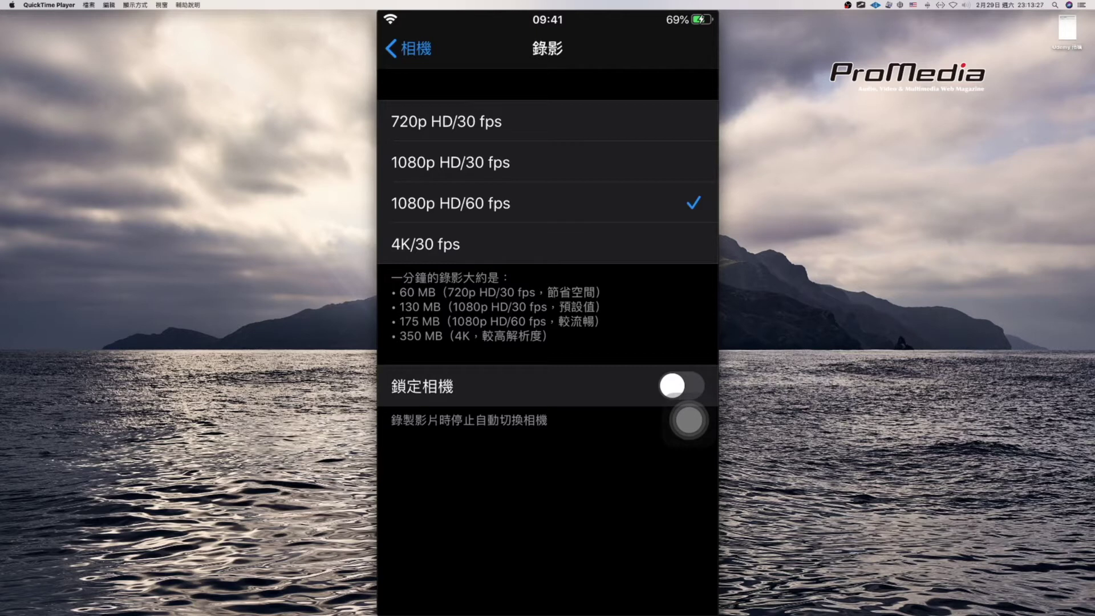
pyautogui.click(450, 163)
pyautogui.click(451, 203)
pyautogui.click(425, 244)
pyautogui.click(451, 203)
pyautogui.click(408, 47)
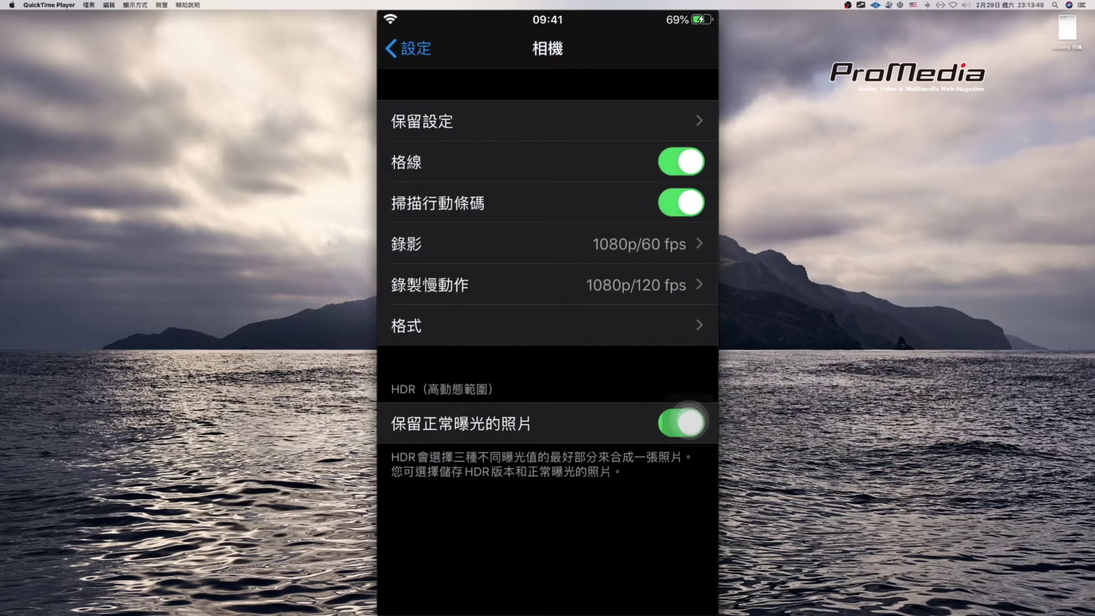
# Step: Check the slow-motion recording options and return to the main settings list
pyautogui.click(430, 285)
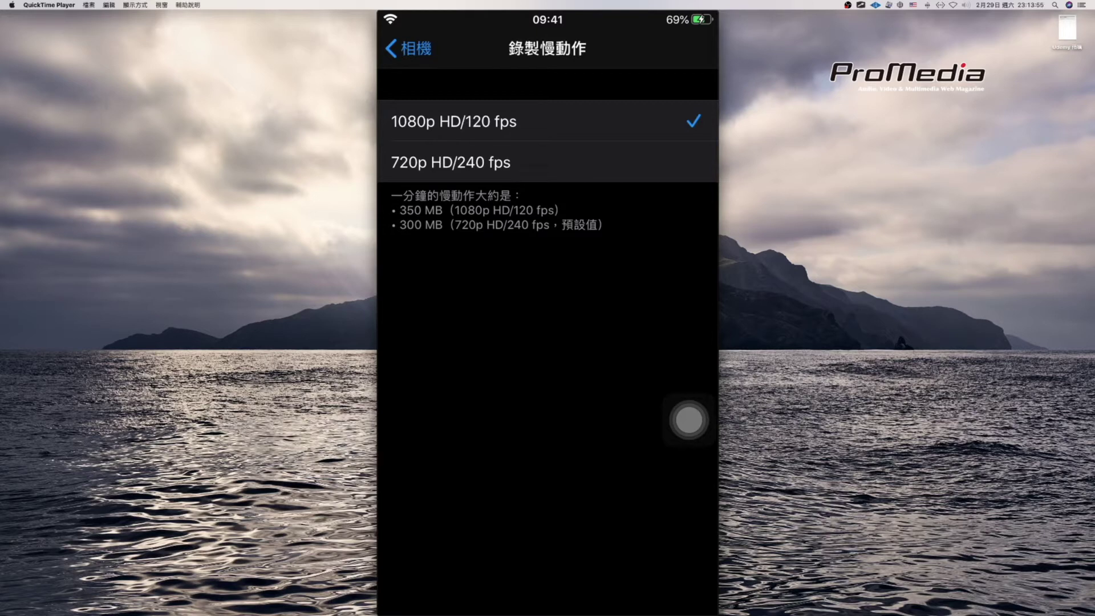
pyautogui.click(408, 48)
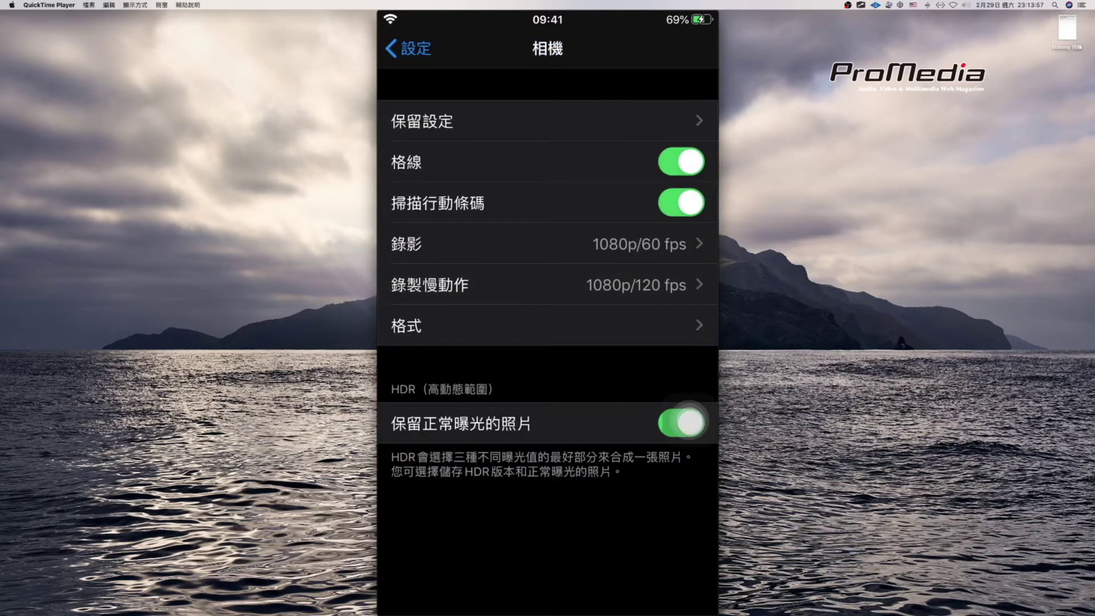
pyautogui.click(408, 48)
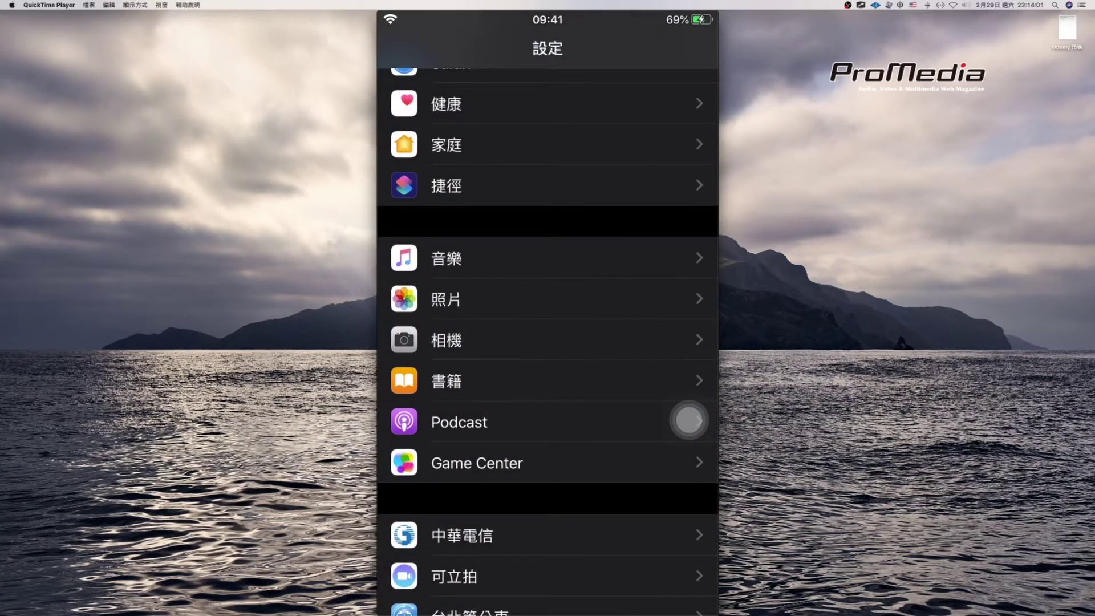
# Step: Review iMovie's settings for document storage, 60 FPS output and automatic slow motion, and return to the settings list
pyautogui.scroll(-15, 548, 342)
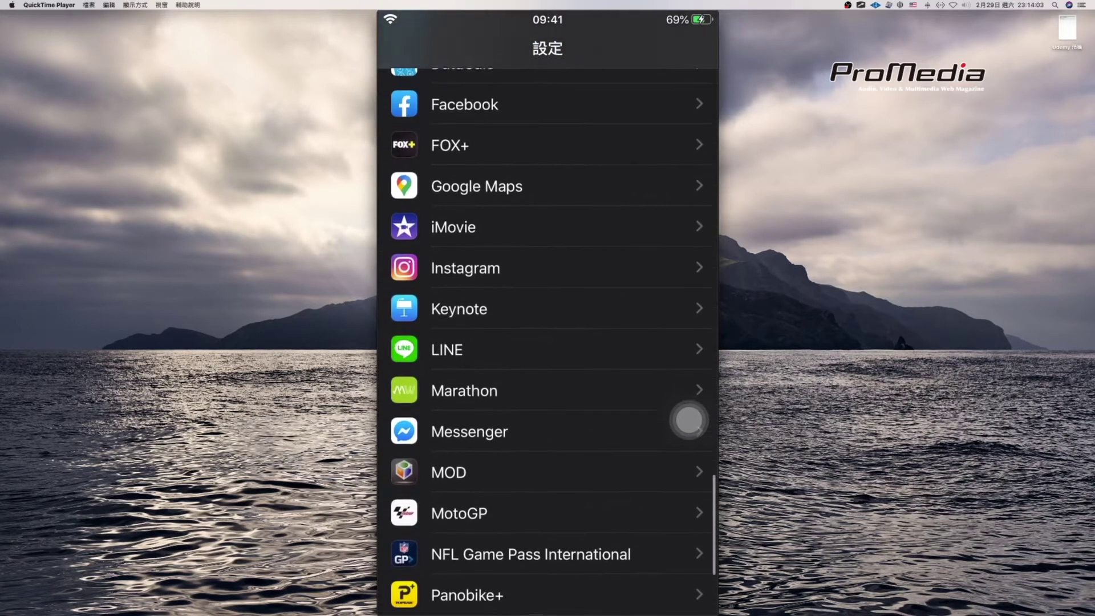
pyautogui.click(453, 226)
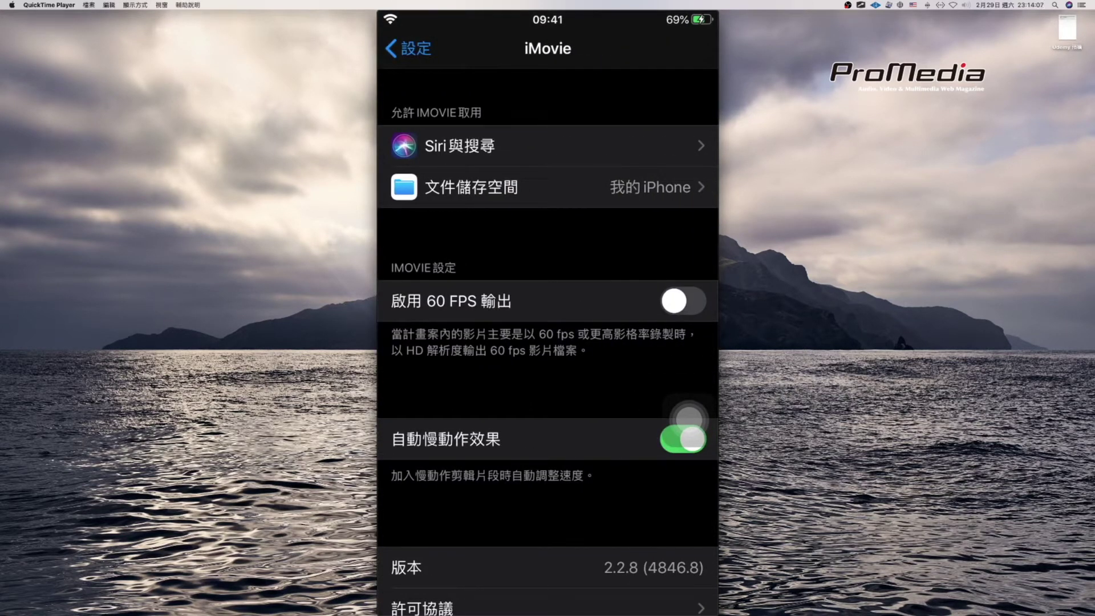
pyautogui.click(513, 187)
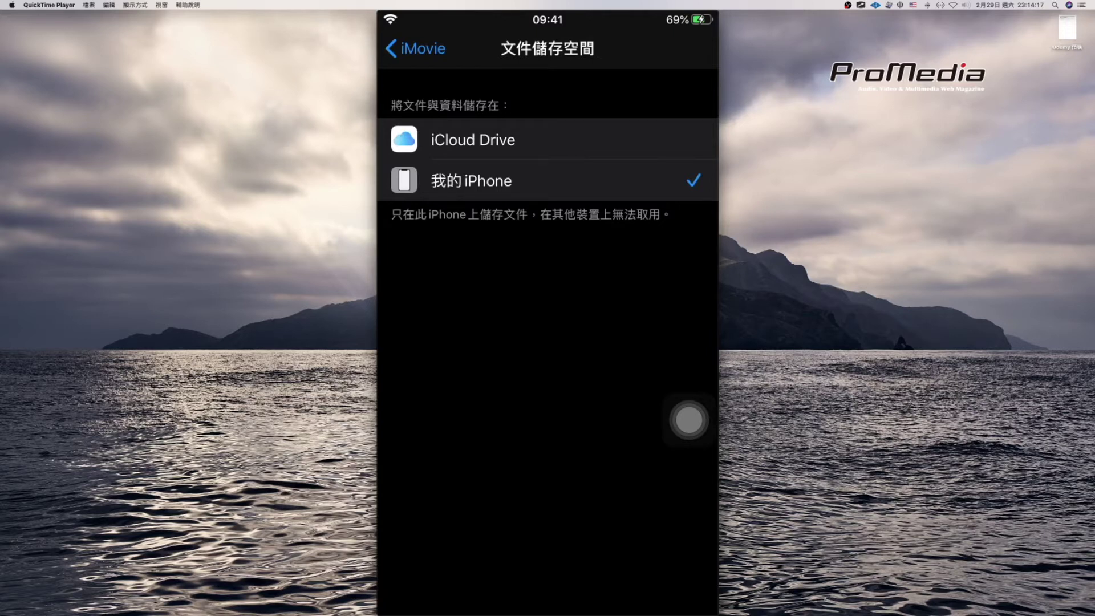
pyautogui.click(416, 48)
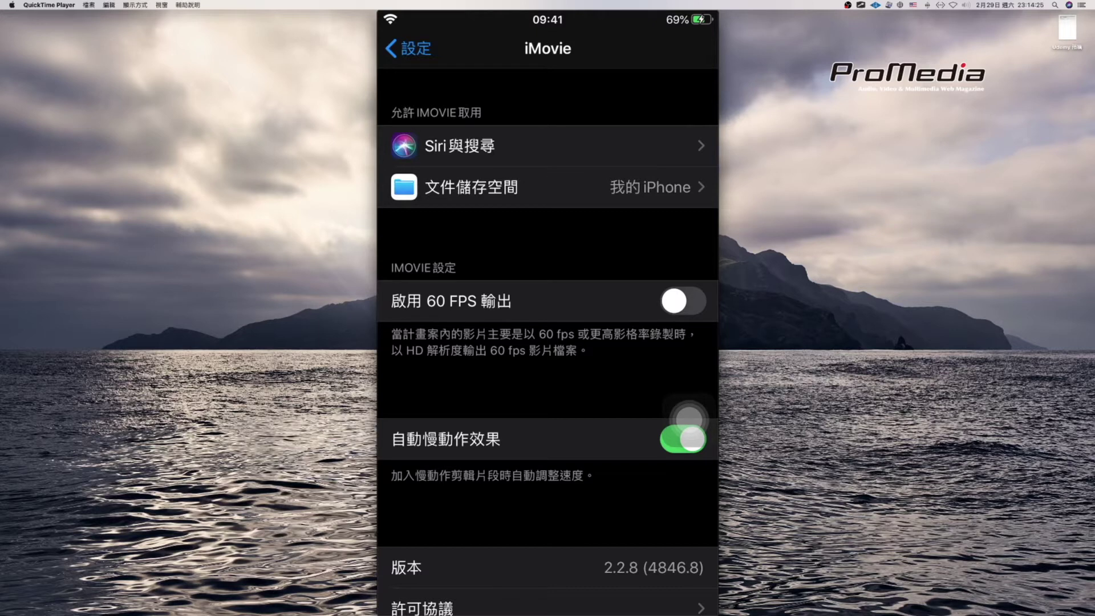
pyautogui.moveTo(688, 416); pyautogui.dragTo(689, 399)
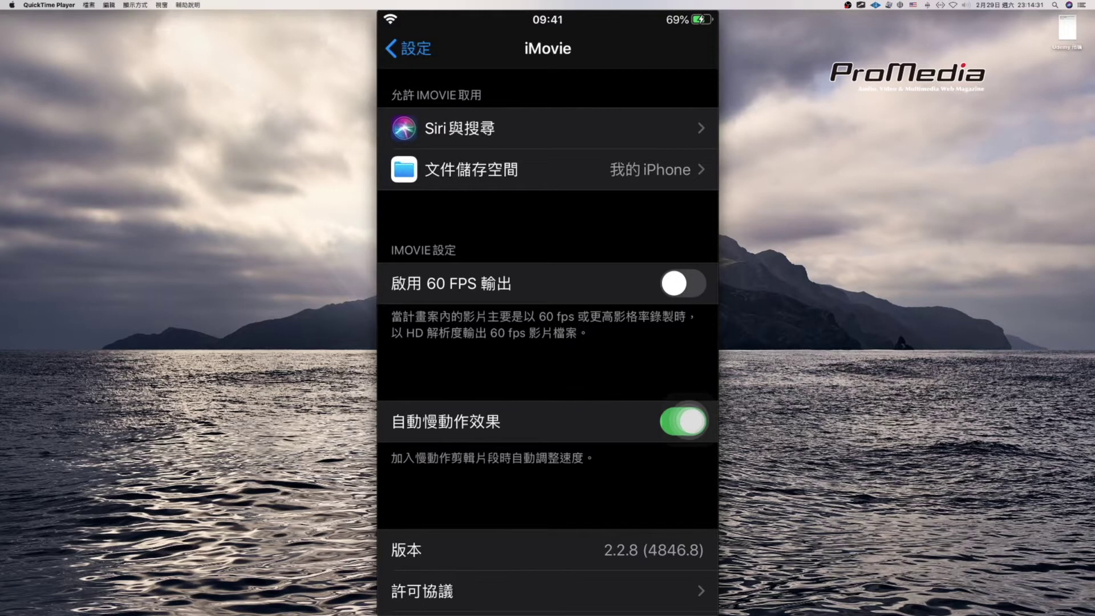
pyautogui.scroll(-3, 686, 420)
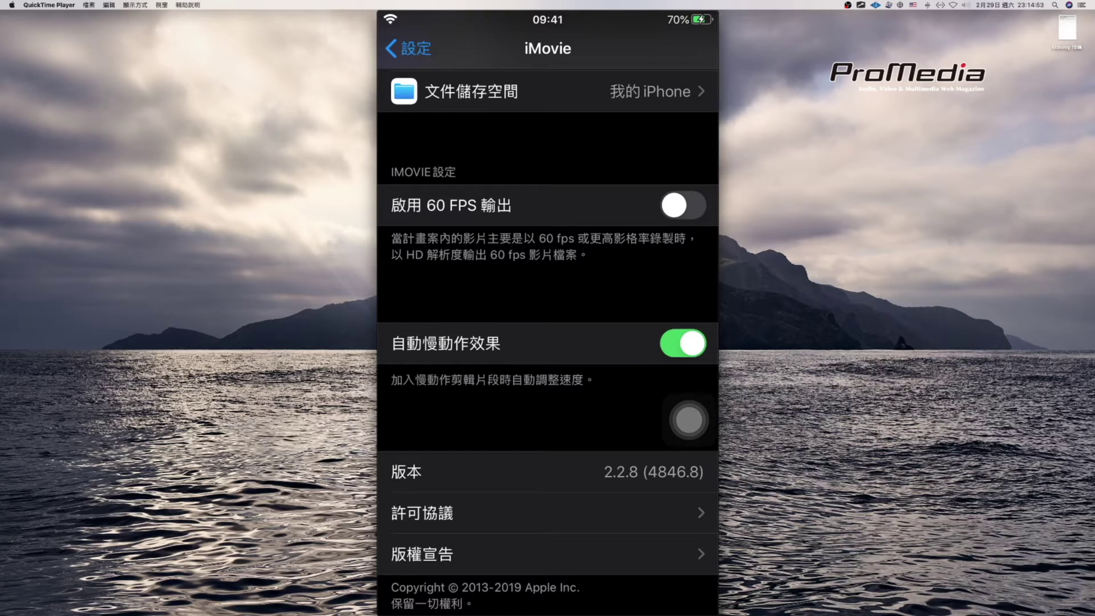
pyautogui.click(408, 48)
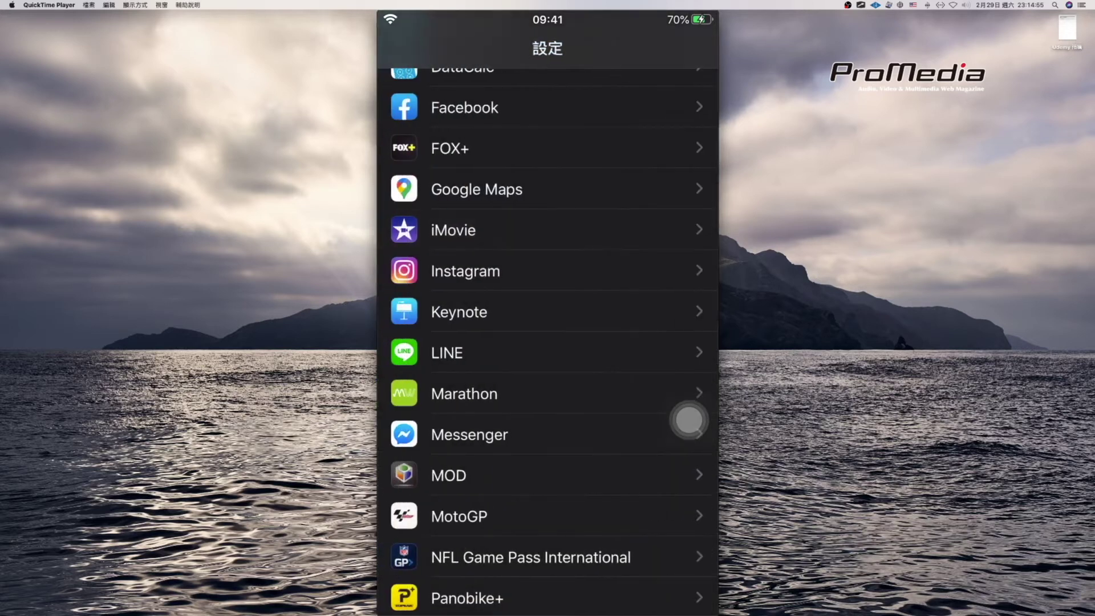
# Step: Return to the home screen, switch to iMovie and open the 我的影片 project's overview
pyautogui.click(689, 421)
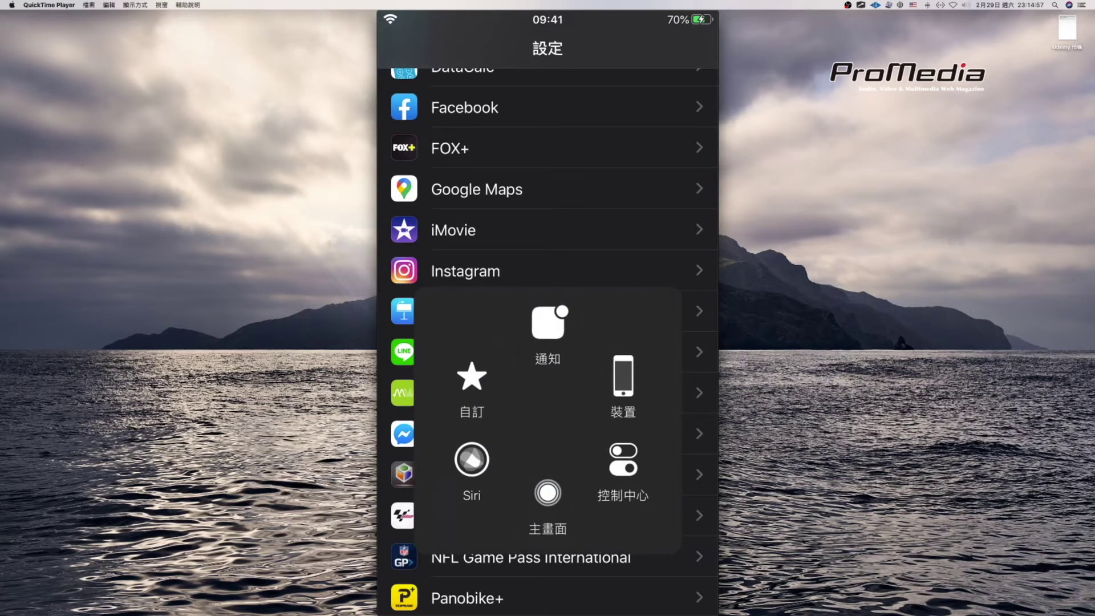
pyautogui.click(552, 485)
pyautogui.moveTo(457, 285)
pyautogui.mouseDown()
pyautogui.moveTo(628, 285)
pyautogui.moveTo(456, 285)
pyautogui.mouseUp()
pyautogui.moveTo(627, 286); pyautogui.dragTo(433, 285)
pyautogui.click(429, 63)
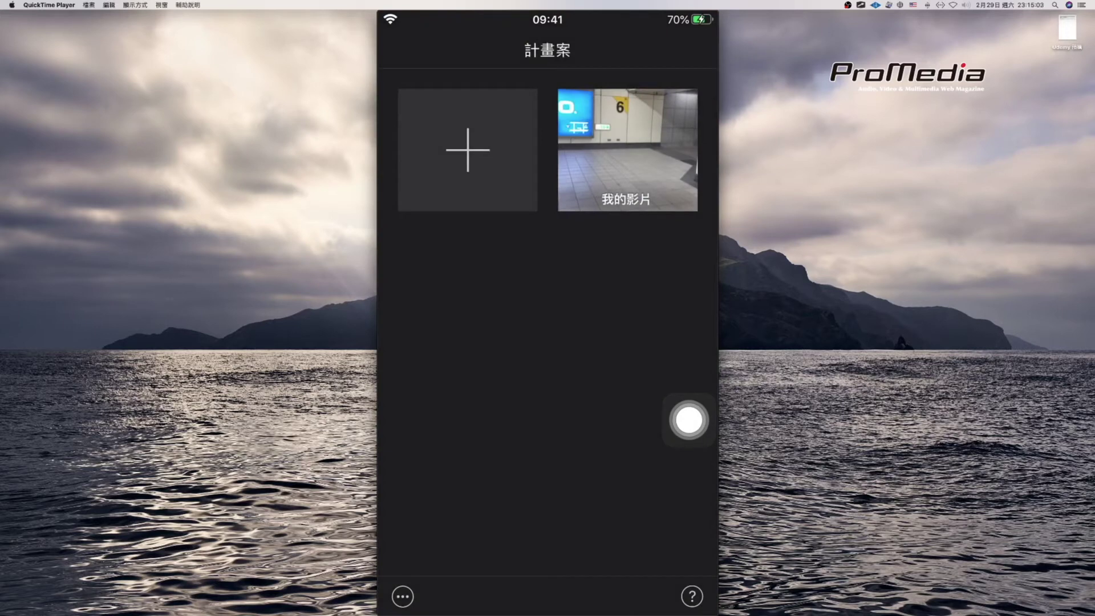
pyautogui.click(627, 149)
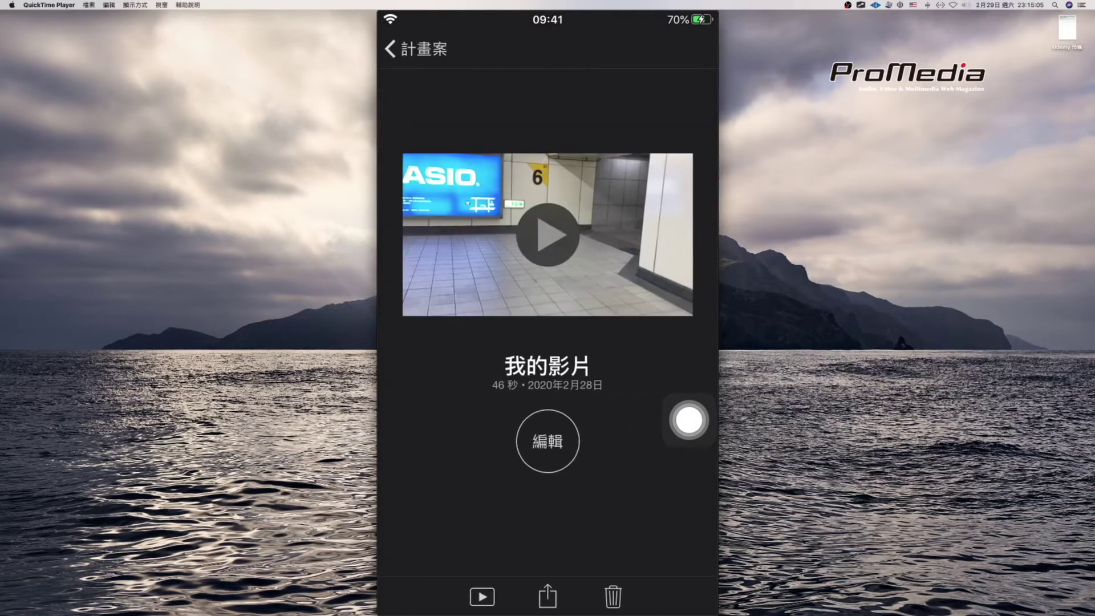
pyautogui.click(547, 441)
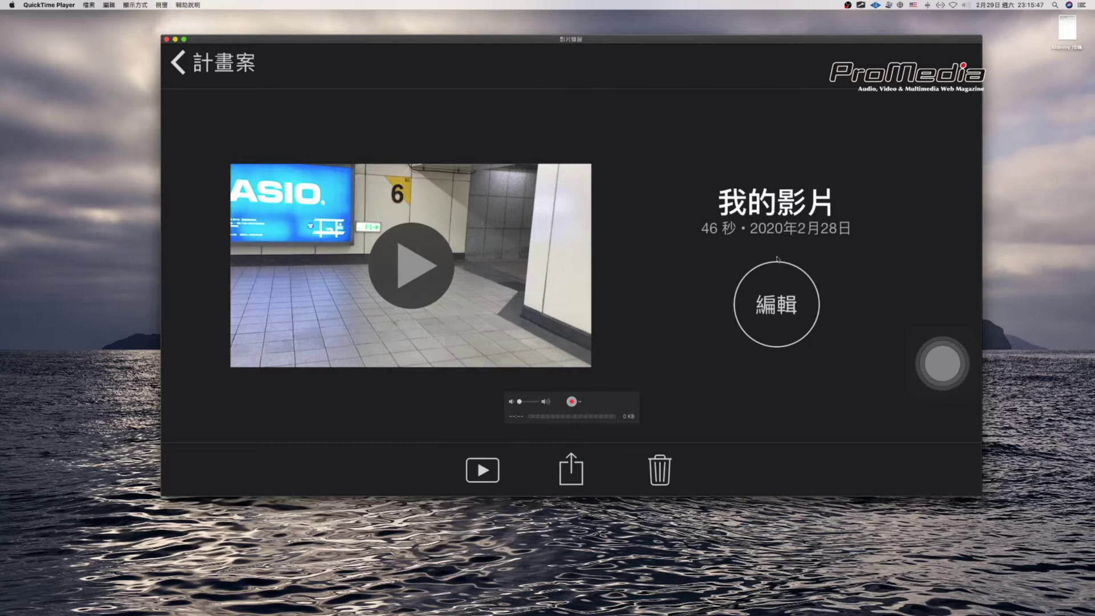
# Step: Circle the project's share icon in red, mark it with an arrow, and clear the markup
pyautogui.click(860, 5)
pyautogui.click(873, 16)
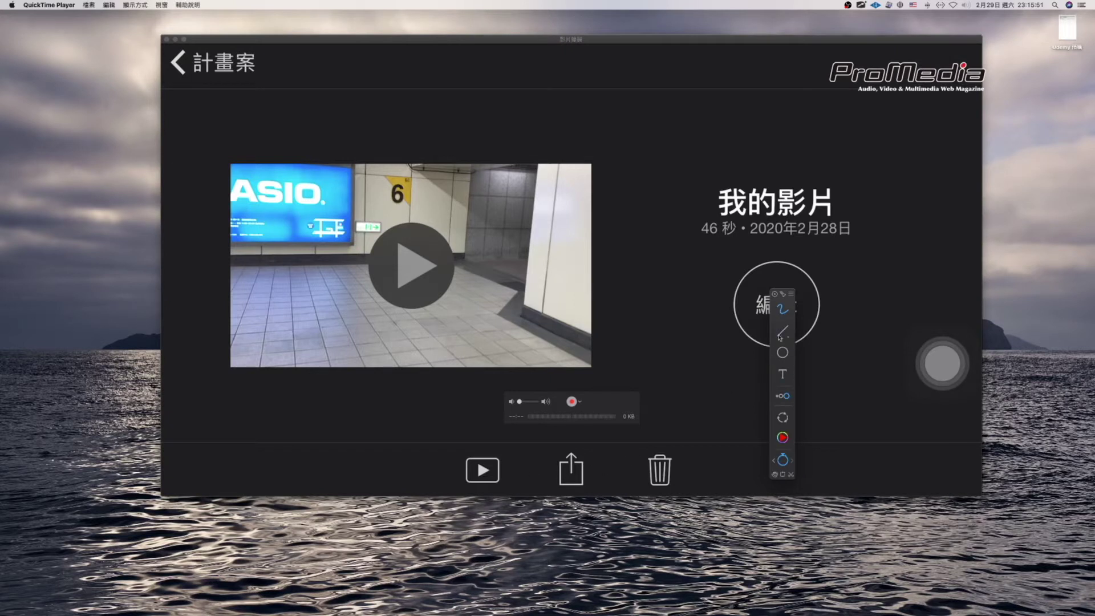
pyautogui.moveTo(518, 465); pyautogui.dragTo(657, 489)
pyautogui.moveTo(637, 526); pyautogui.dragTo(500, 485)
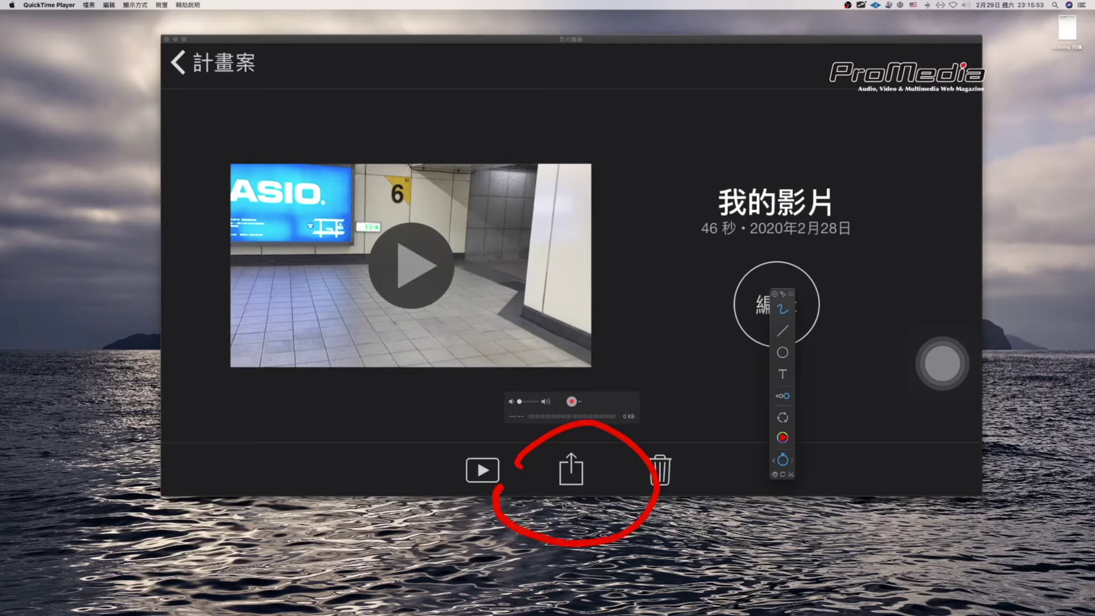
pyautogui.moveTo(559, 537)
pyautogui.mouseDown()
pyautogui.moveTo(569, 485)
pyautogui.moveTo(590, 505)
pyautogui.mouseUp()
pyautogui.moveTo(520, 463)
pyautogui.mouseDown()
pyautogui.moveTo(642, 507)
pyautogui.moveTo(505, 497)
pyautogui.mouseUp()
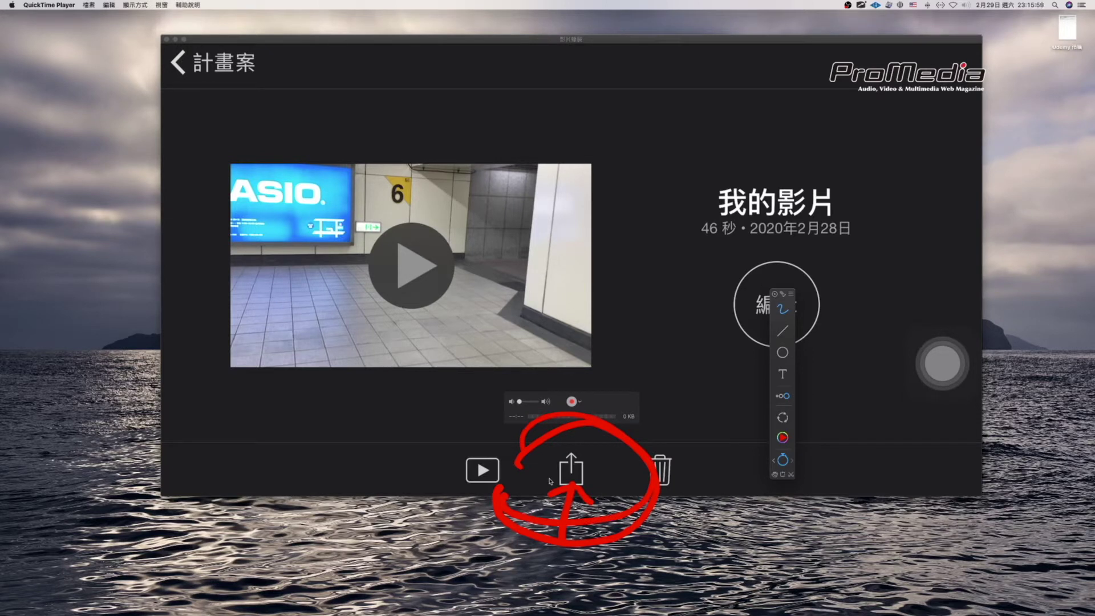
pyautogui.press('super+Delete')
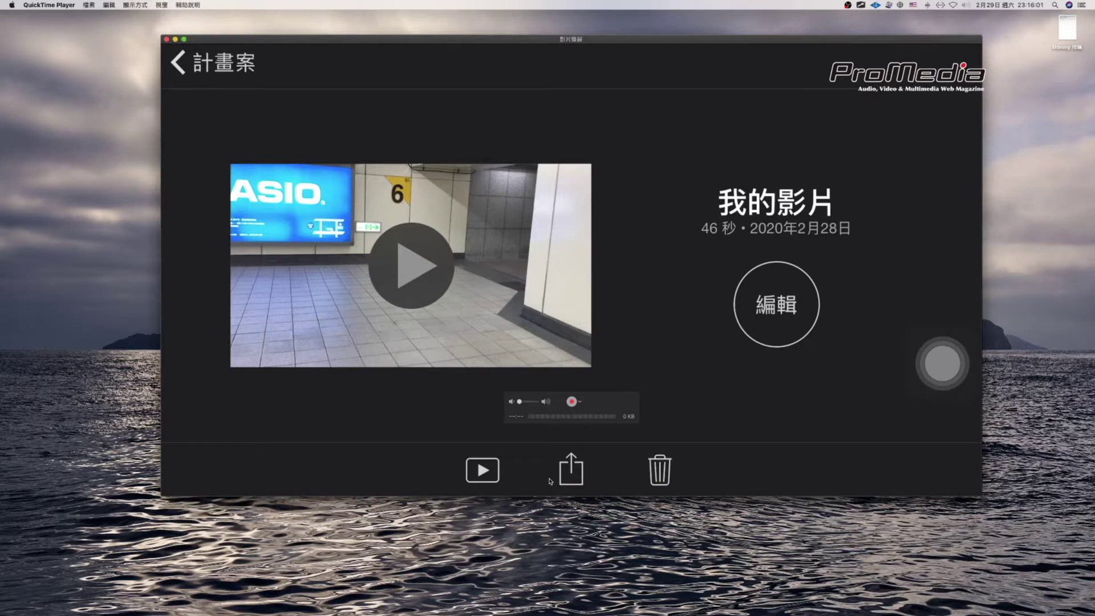
# Step: Share the 我的影片 project from iMovie using the 輸出計畫案 option
pyautogui.click(549, 480)
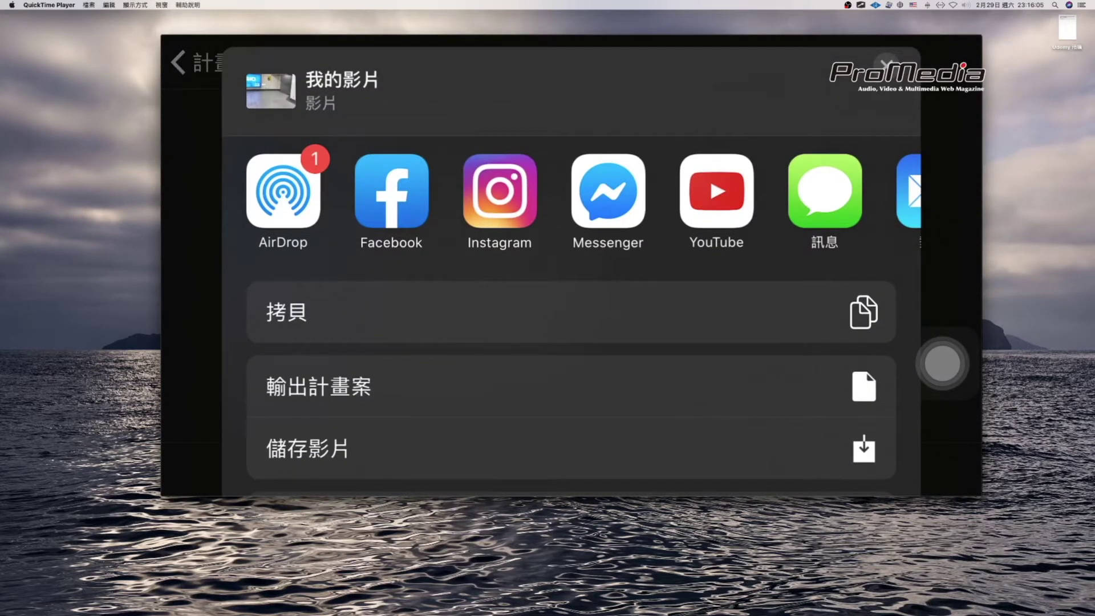
pyautogui.scroll(-3, 570, 342)
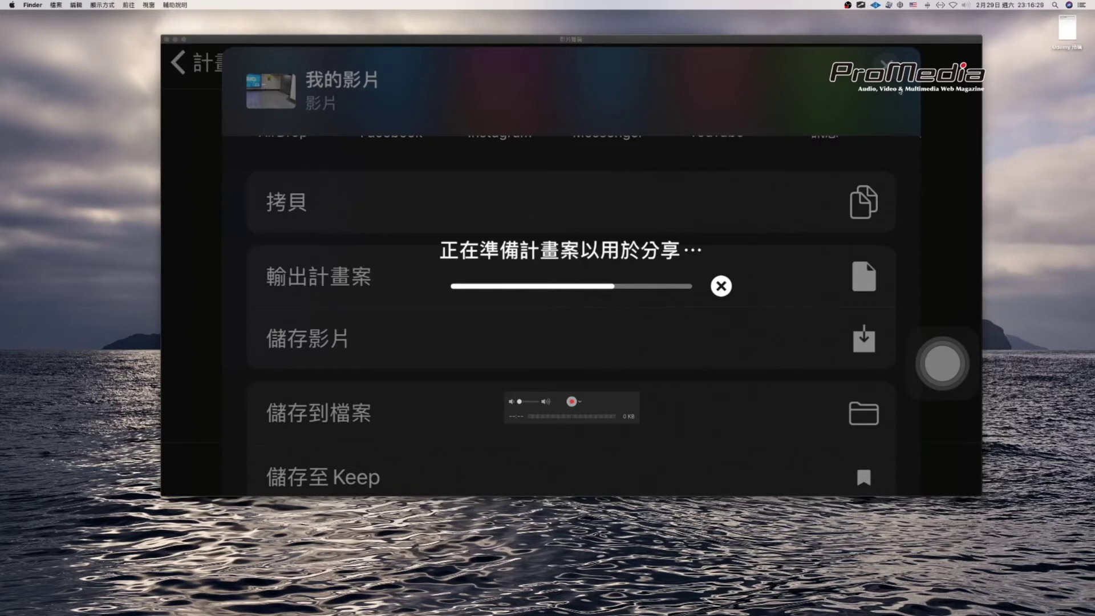
# Step: Switch to Finder, open AirDrop and turn on the Mac's Wi-Fi so it can receive files
pyautogui.click(1031, 51)
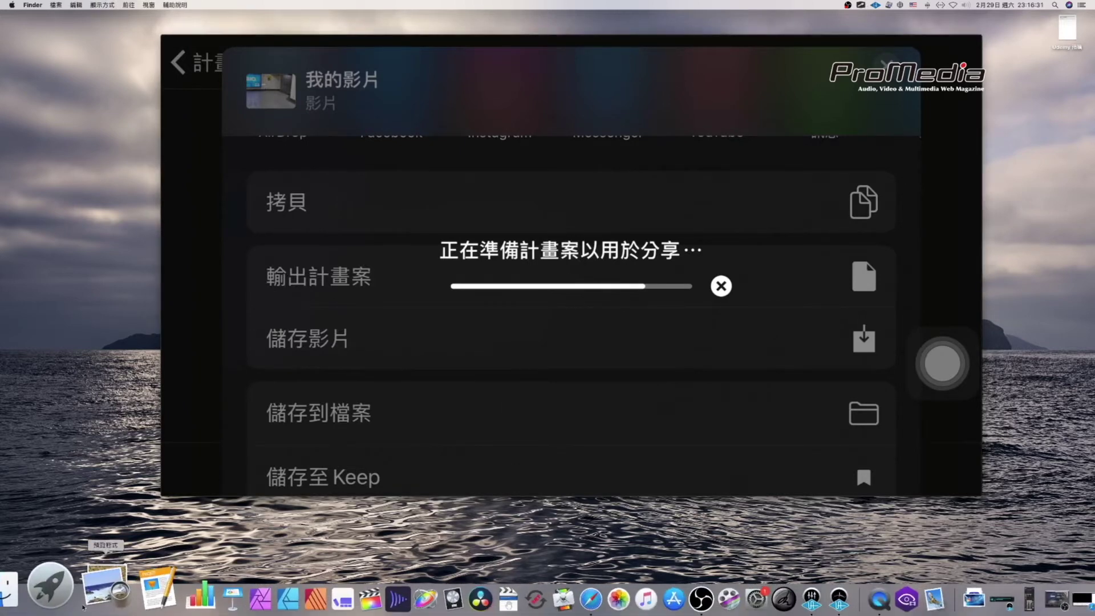
pyautogui.click(39, 583)
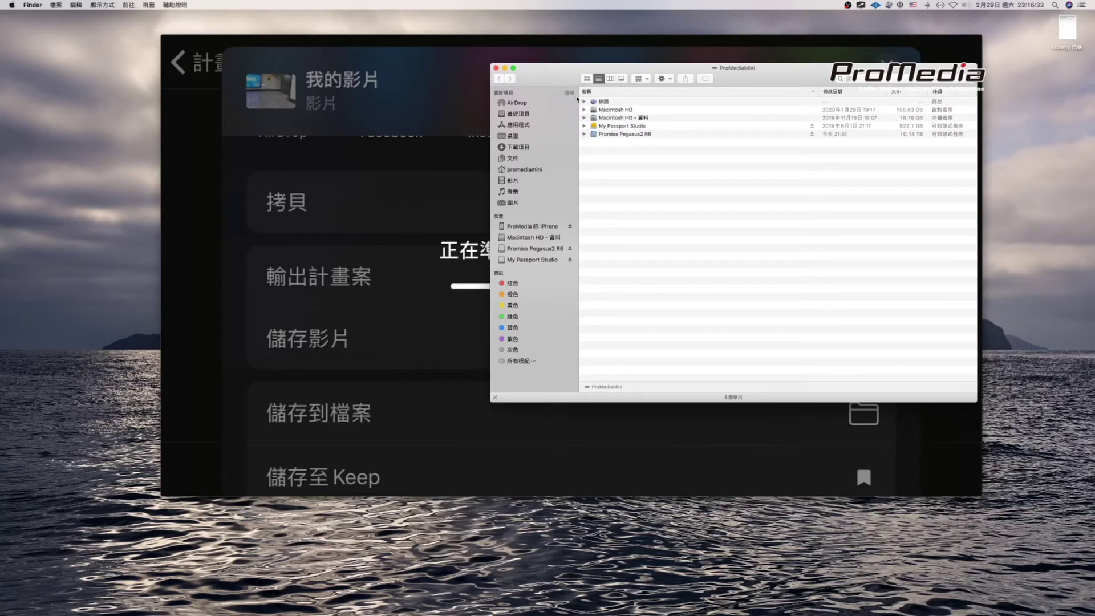
pyautogui.click(516, 103)
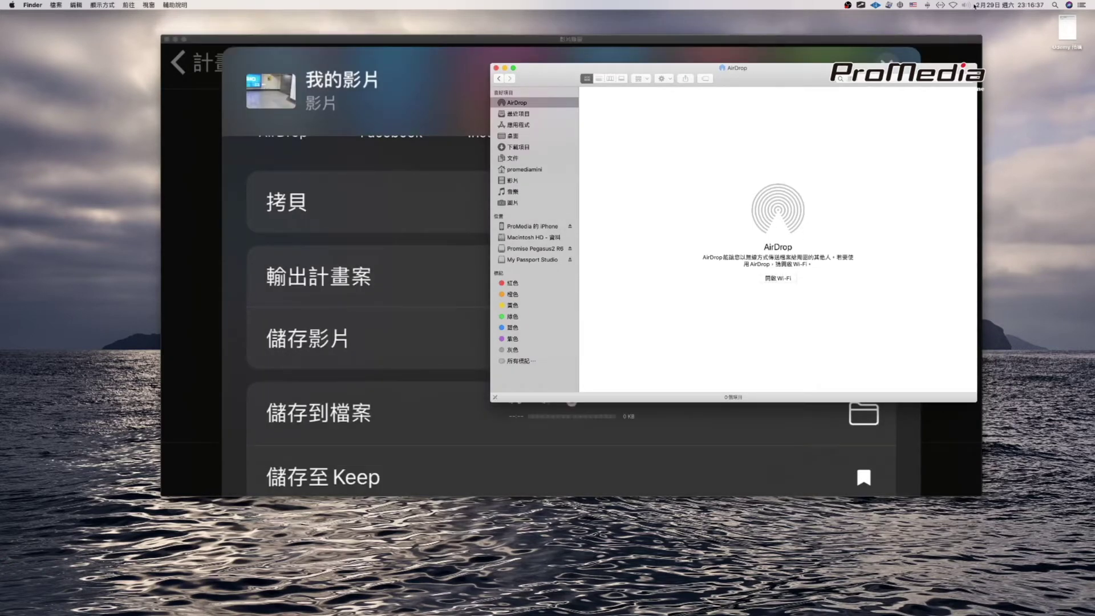
pyautogui.click(954, 6)
pyautogui.click(971, 26)
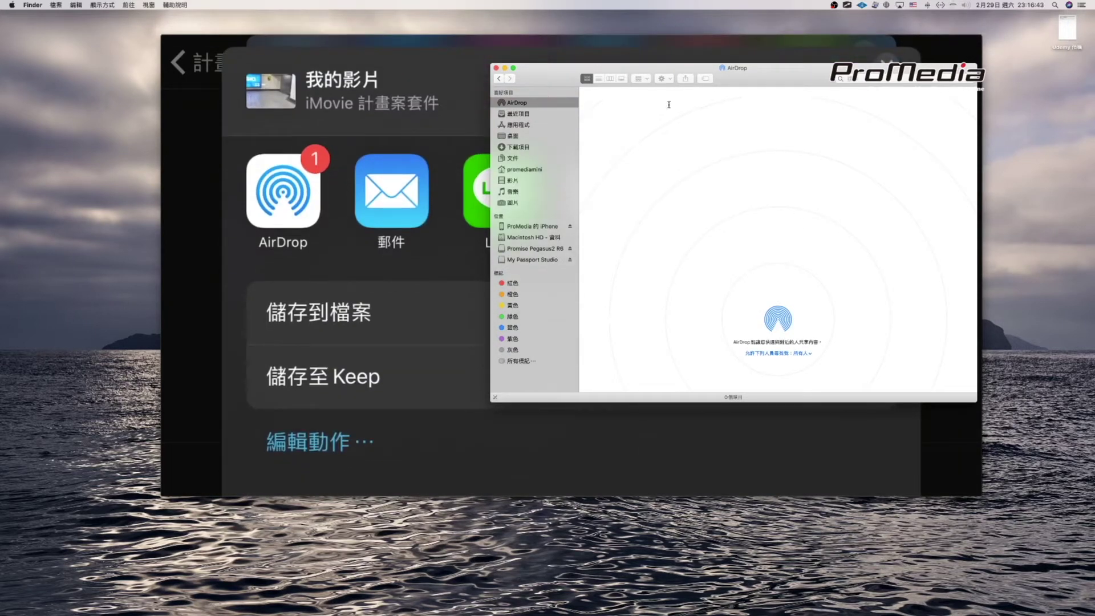
# Step: Send the iMovie project package by AirDrop to ProMediaMini and accept the incoming file in Finder
pyautogui.click(422, 47)
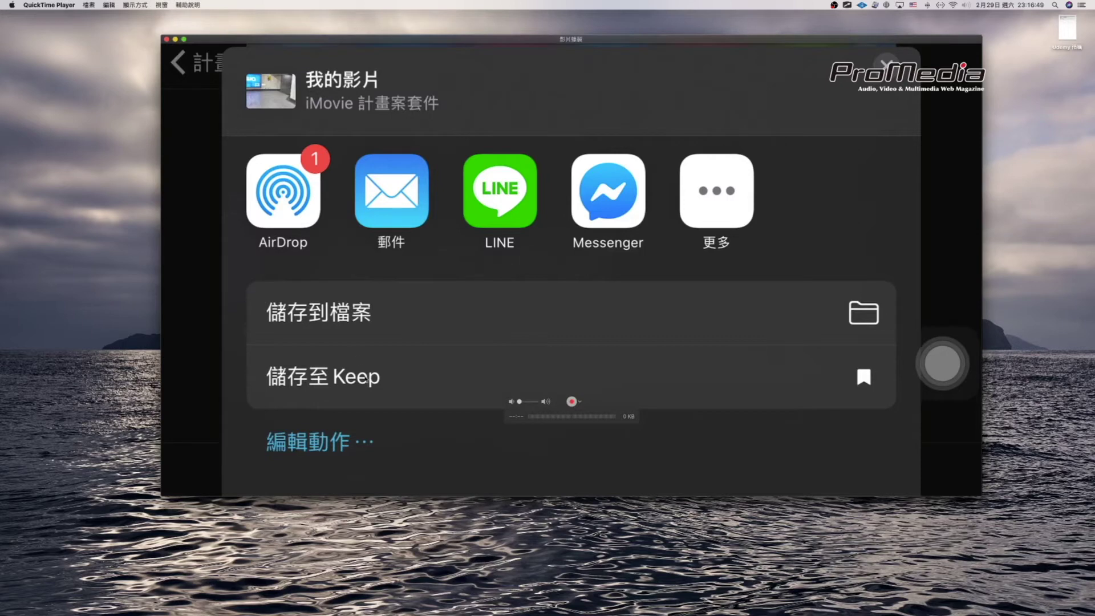
pyautogui.click(297, 197)
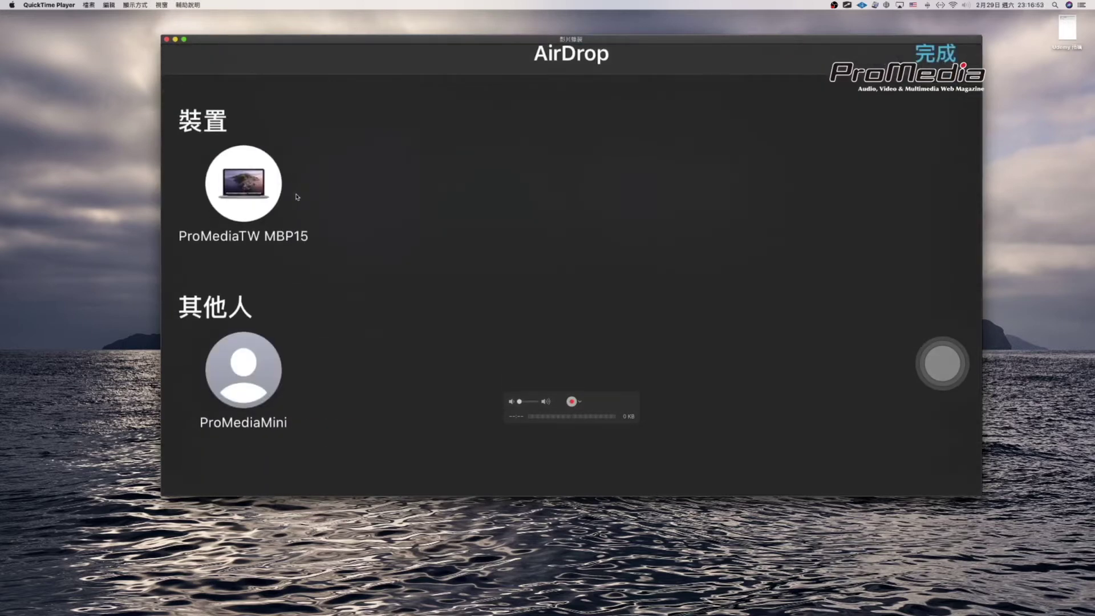
pyautogui.click(251, 370)
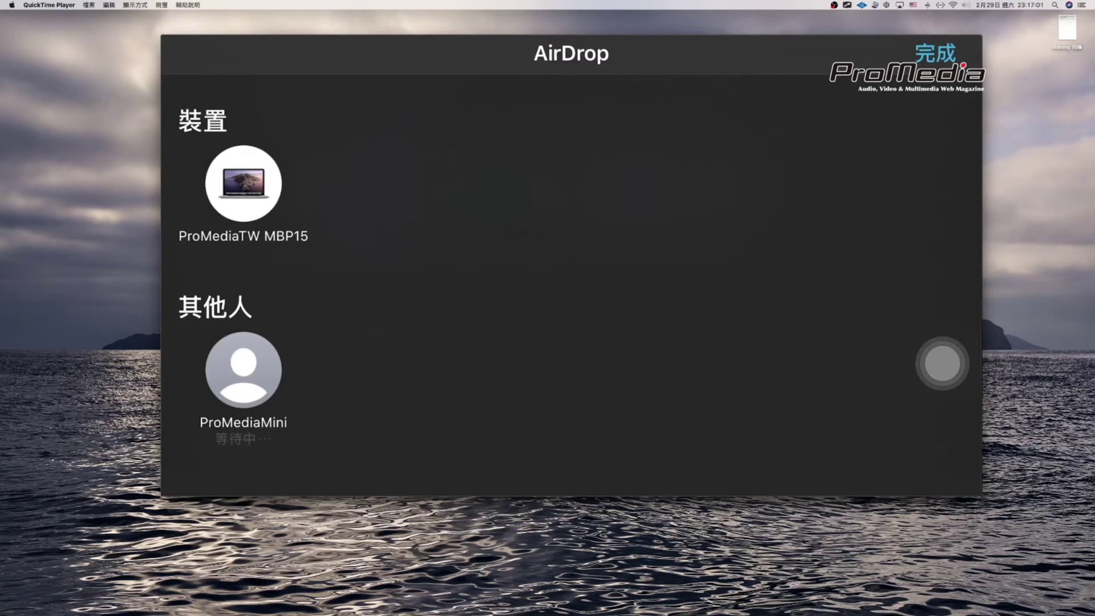
pyautogui.click(788, 23)
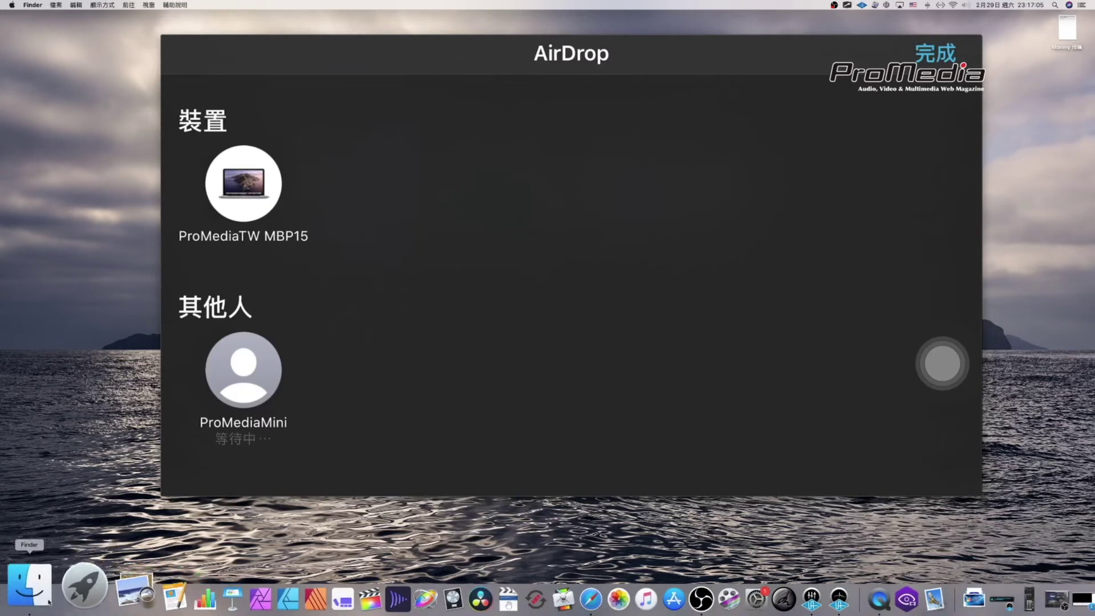
pyautogui.click(29, 587)
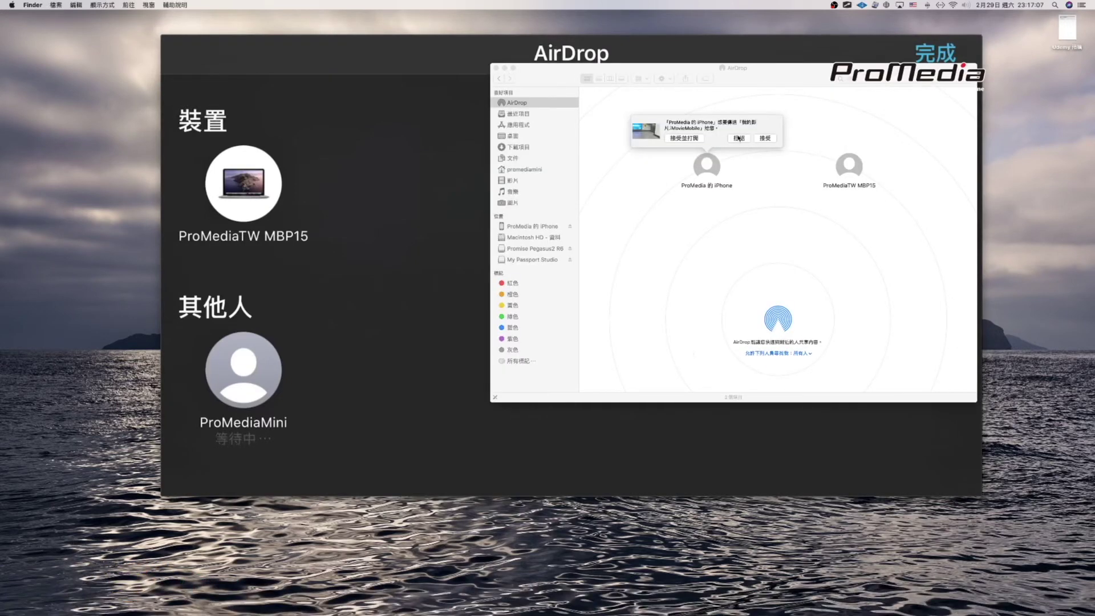
pyautogui.click(766, 139)
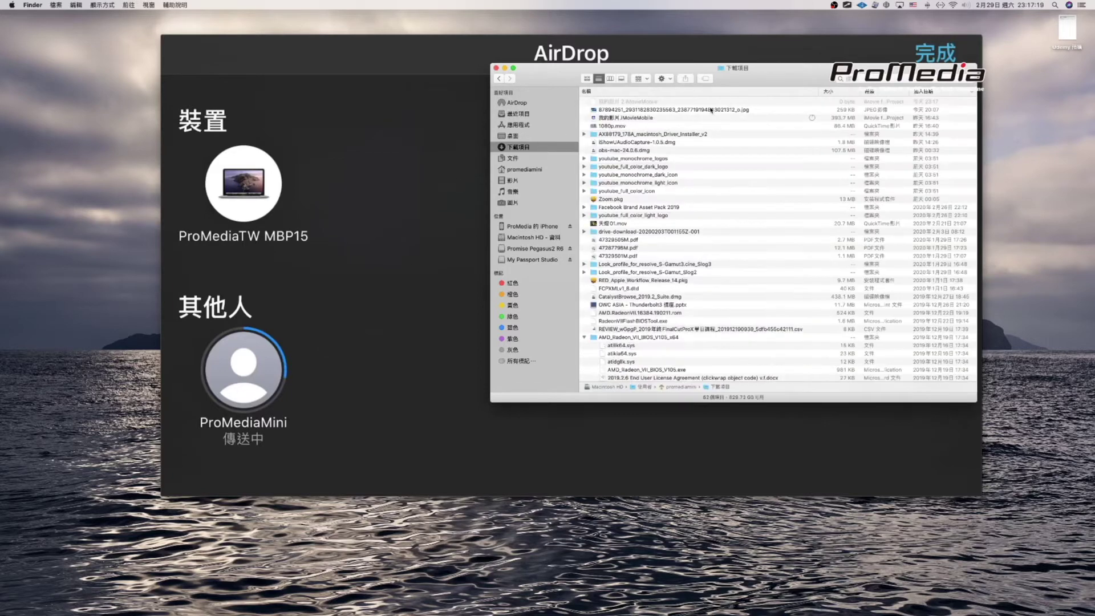
# Step: Browse the 下載項目 folder as icons and return it to list view
pyautogui.click(587, 79)
pyautogui.hscroll(3, 776, 228)
pyautogui.scroll(-2, 775, 228)
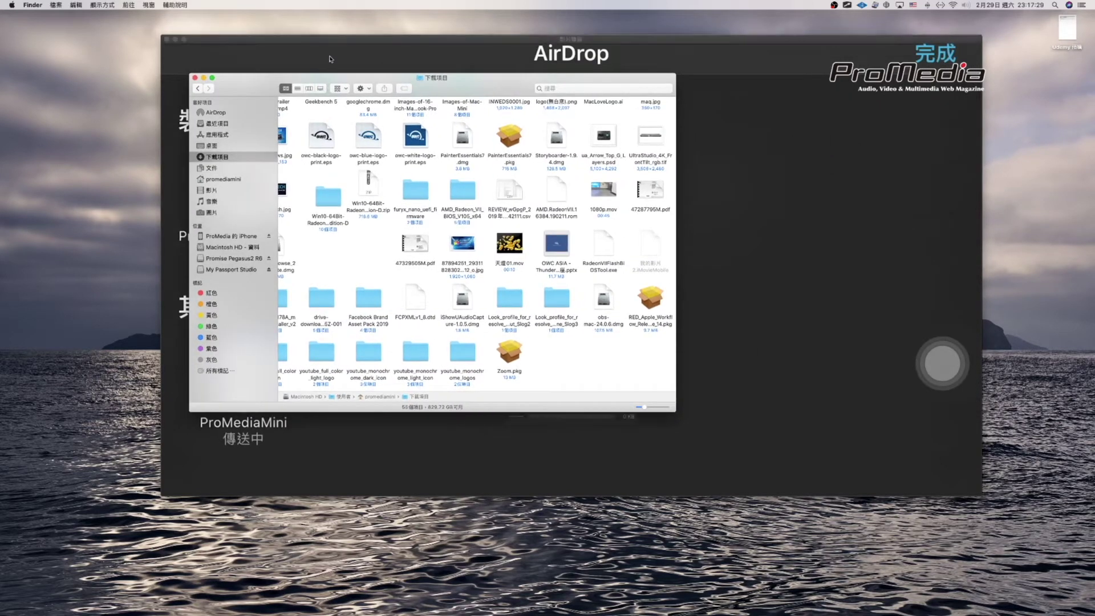
pyautogui.press('super+2')
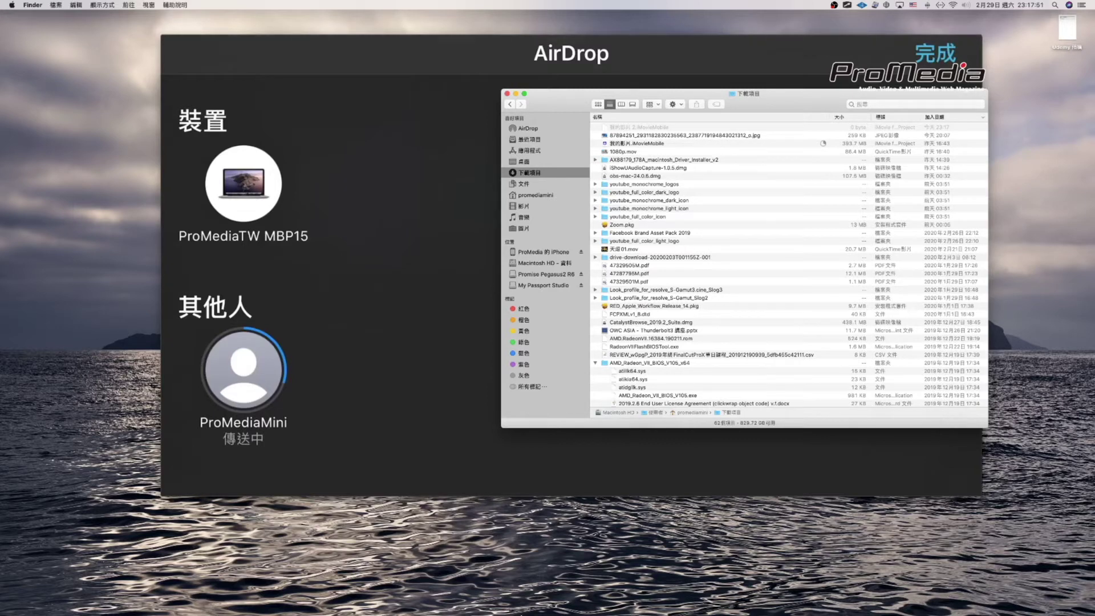
# Step: Open Final Cut Pro and move its window down to uncover the windows behind it
pyautogui.moveTo(493, 613)
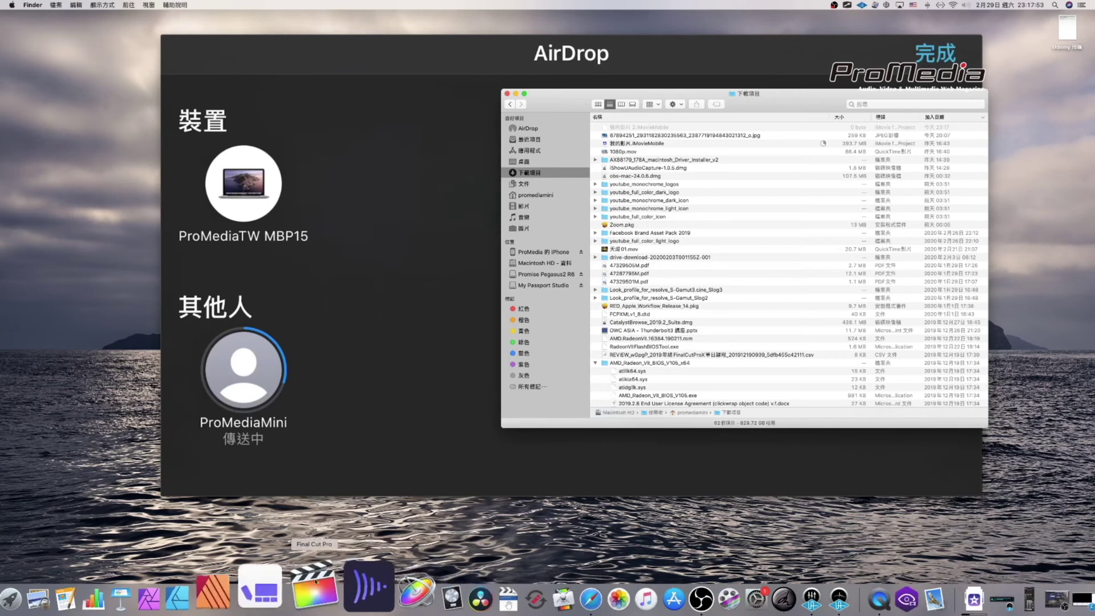
pyautogui.click(310, 585)
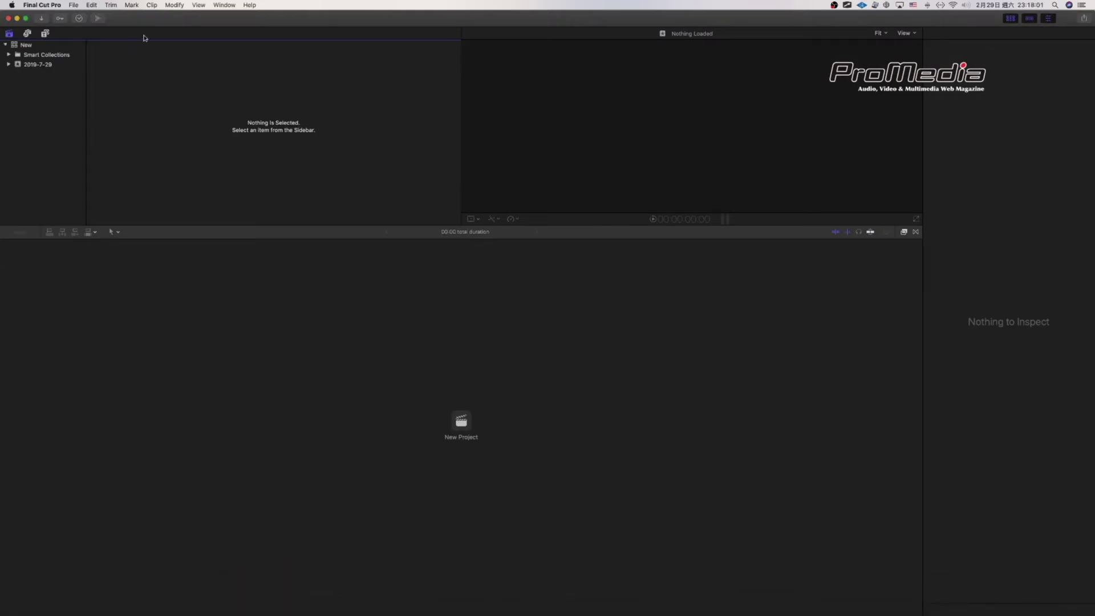
pyautogui.moveTo(164, 18); pyautogui.dragTo(232, 135)
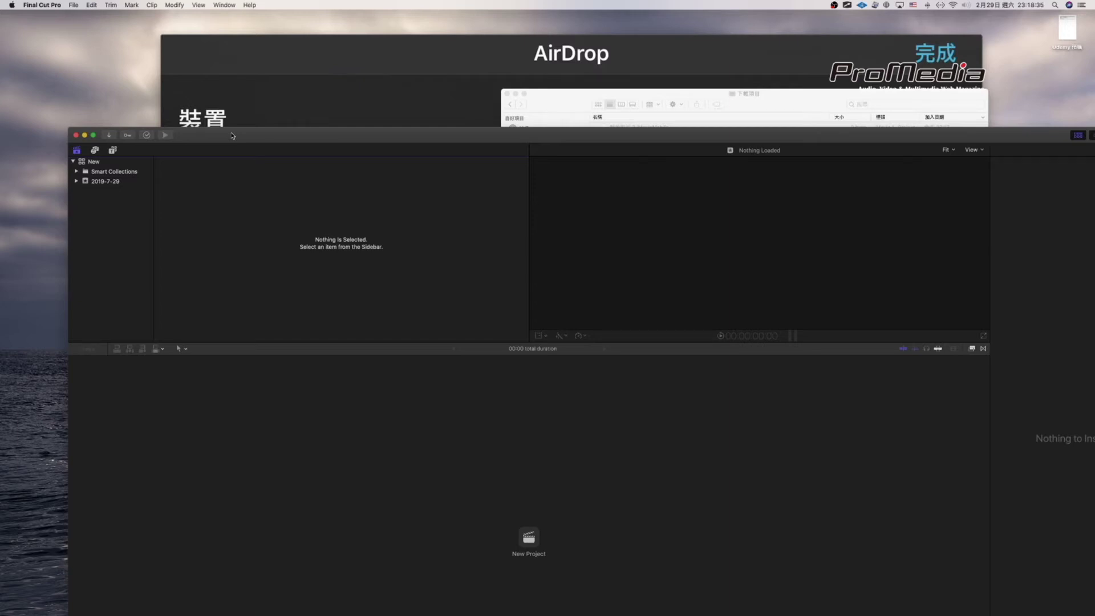
# Step: Move the mirrored iPhone window and the Final Cut Pro window lower on the desktop to uncover Finder
pyautogui.click(329, 44)
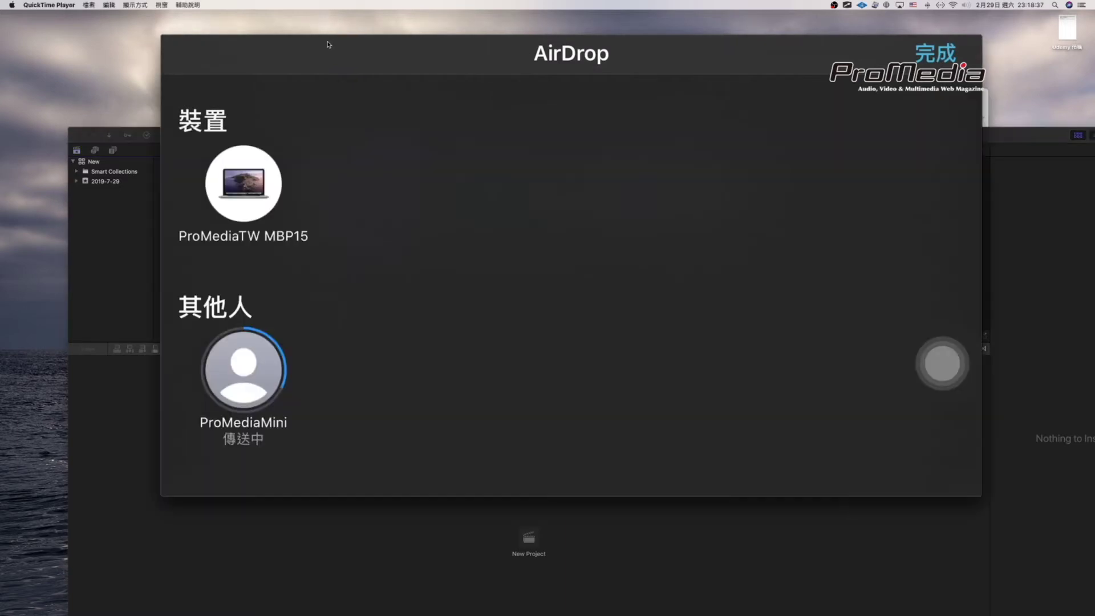
pyautogui.click(135, 235)
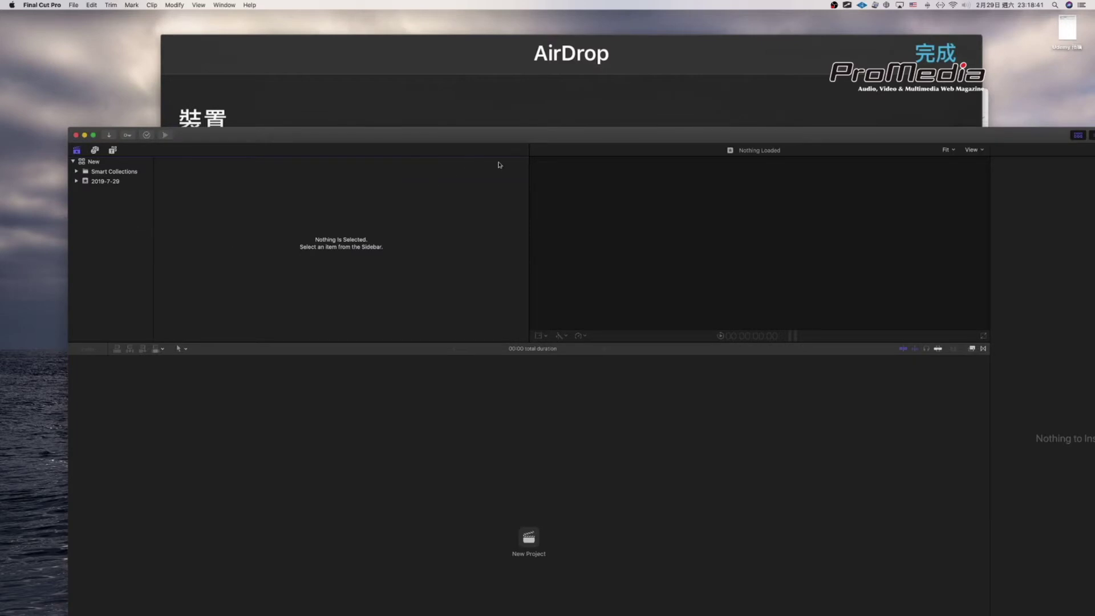
pyautogui.doubleClick(454, 134)
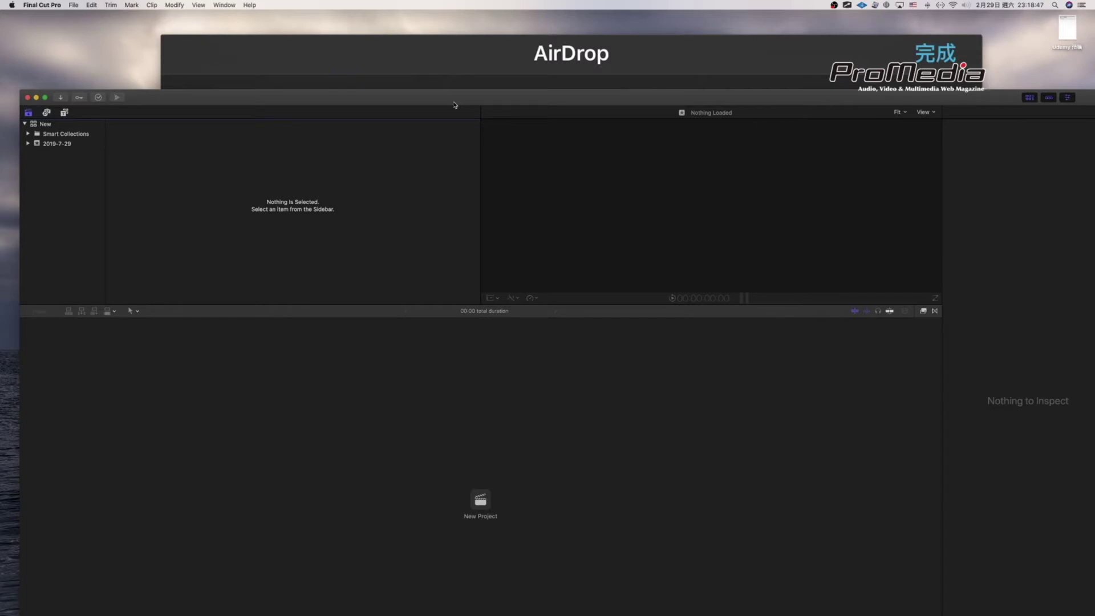
pyautogui.click(680, 59)
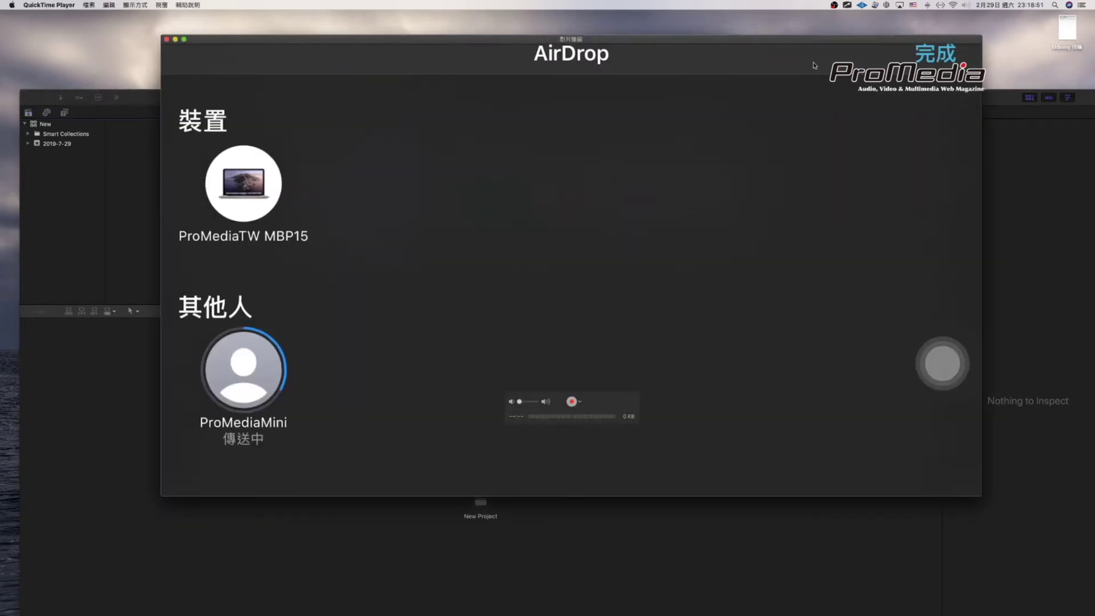
pyautogui.moveTo(789, 43); pyautogui.dragTo(708, 203)
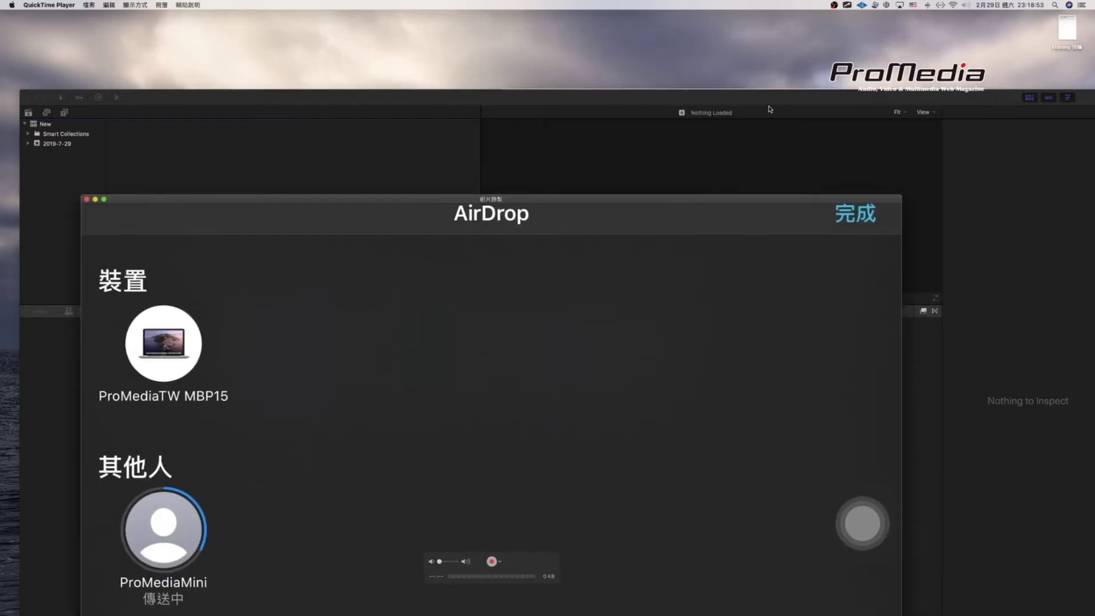
pyautogui.moveTo(768, 105); pyautogui.dragTo(803, 200)
# Step: Select 我的影片.iMovieMobile in the 下載項目 folder, preview it with Quick Look and close the preview
pyautogui.click(787, 150)
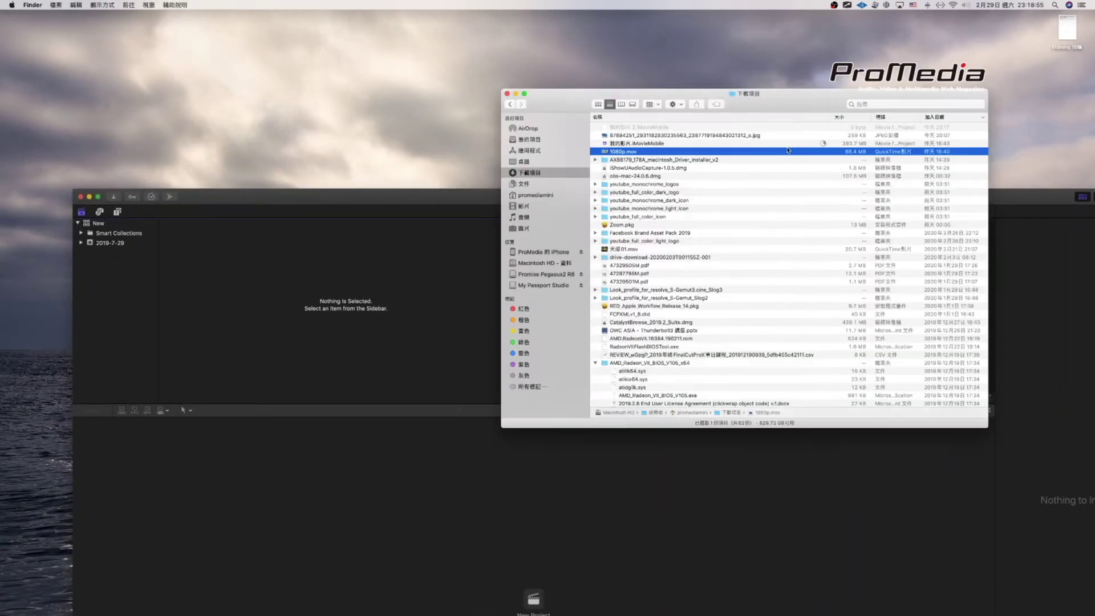
pyautogui.click(722, 137)
pyautogui.click(712, 144)
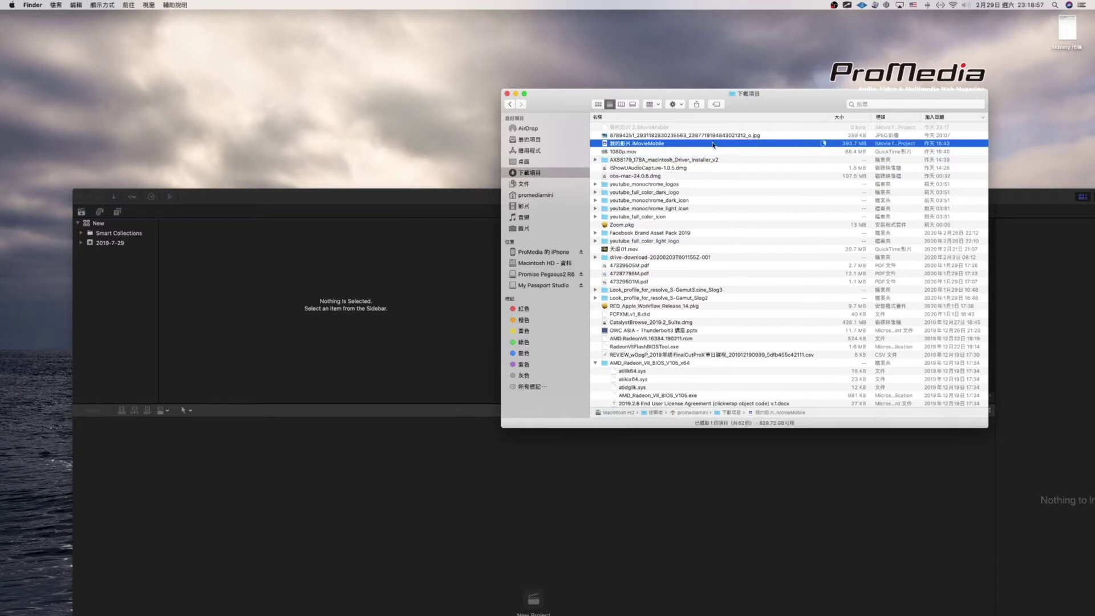
pyautogui.press('space')
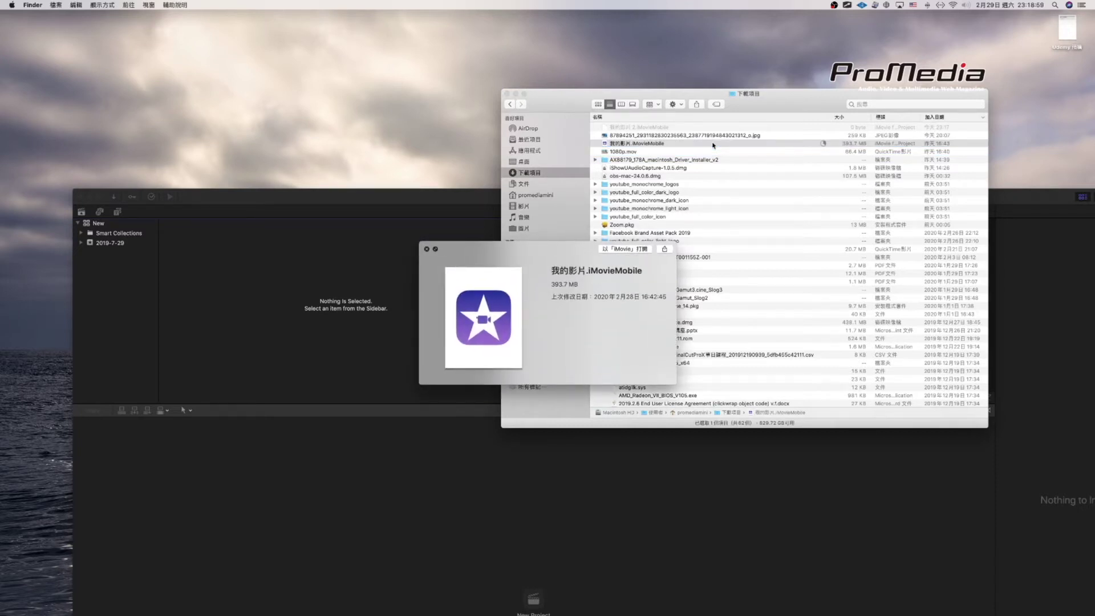
pyautogui.press('space')
# Step: Move Final Cut Pro aside, bring up the mirrored iPhone window and hide QuickTime Player
pyautogui.click(351, 200)
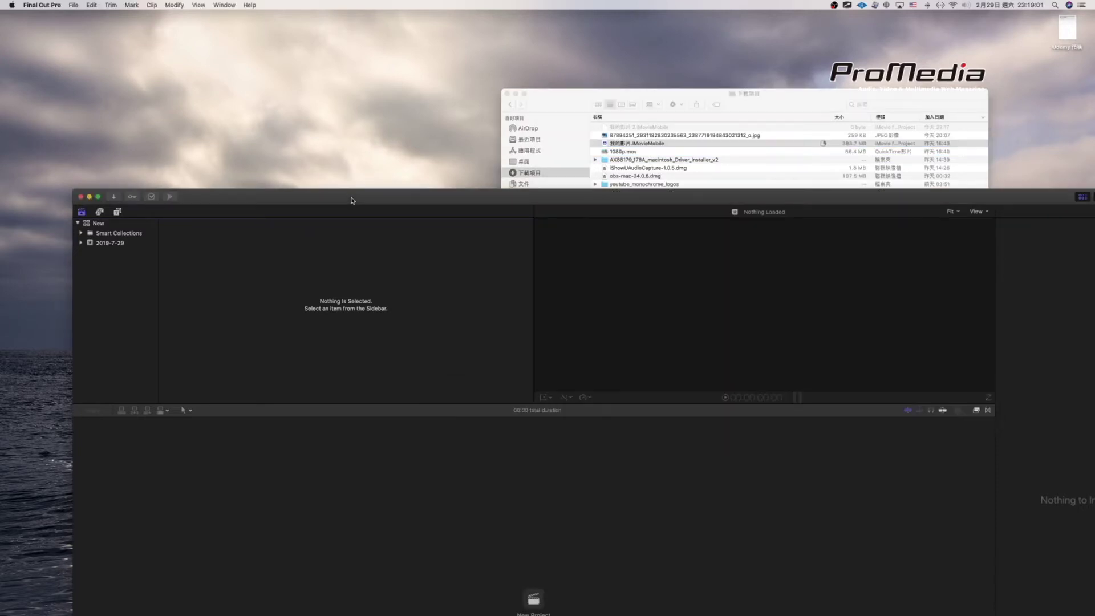
pyautogui.click(497, 162)
pyautogui.click(431, 196)
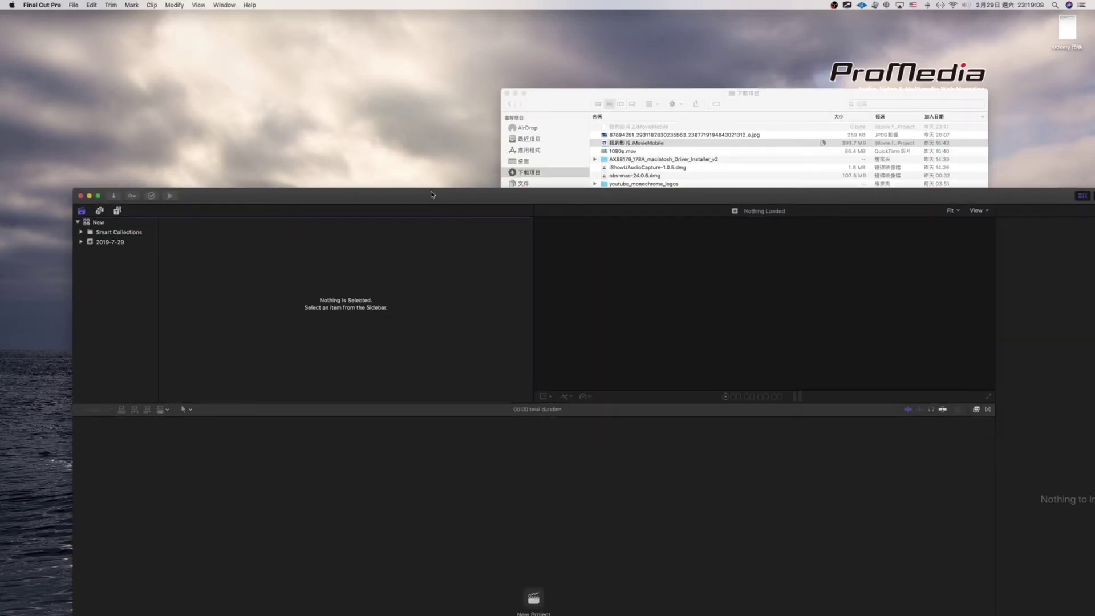
pyautogui.moveTo(432, 195); pyautogui.dragTo(557, 114)
pyautogui.click(102, 332)
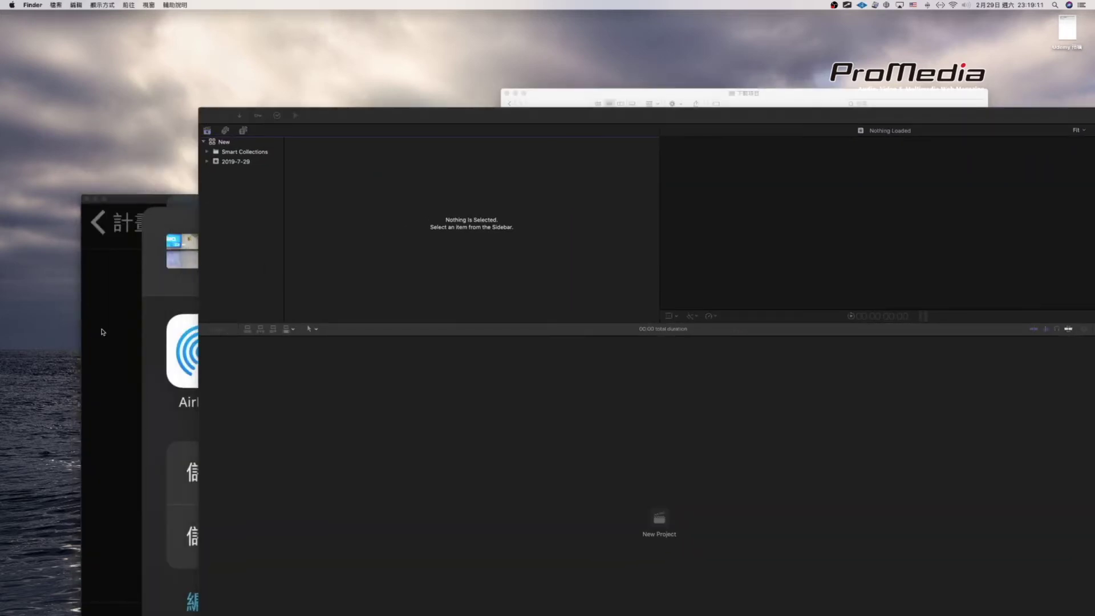
pyautogui.moveTo(260, 204); pyautogui.dragTo(255, 65)
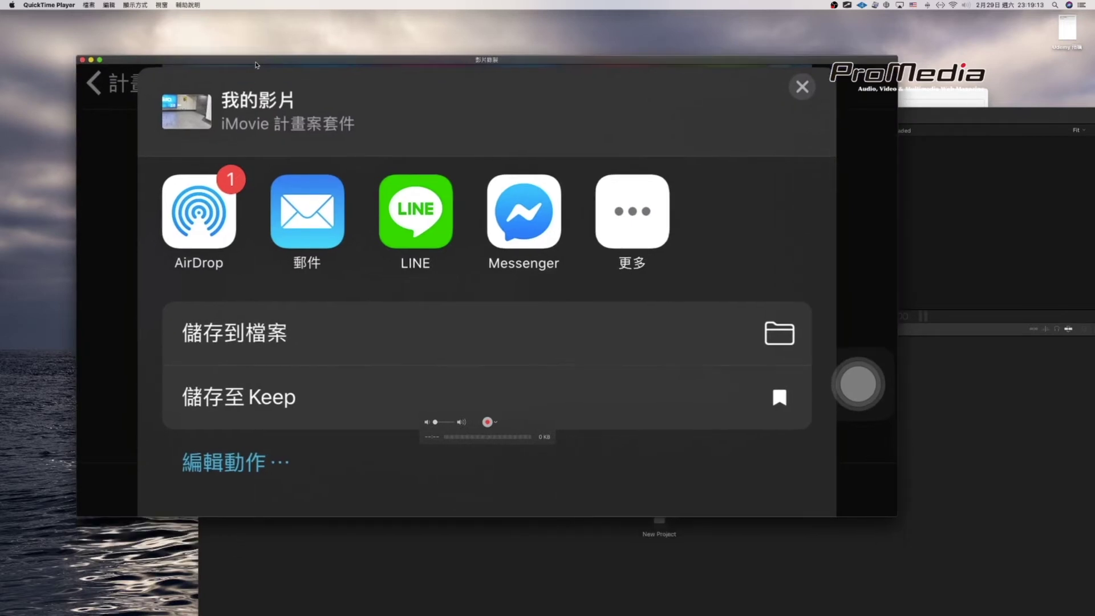
pyautogui.press('super+h')
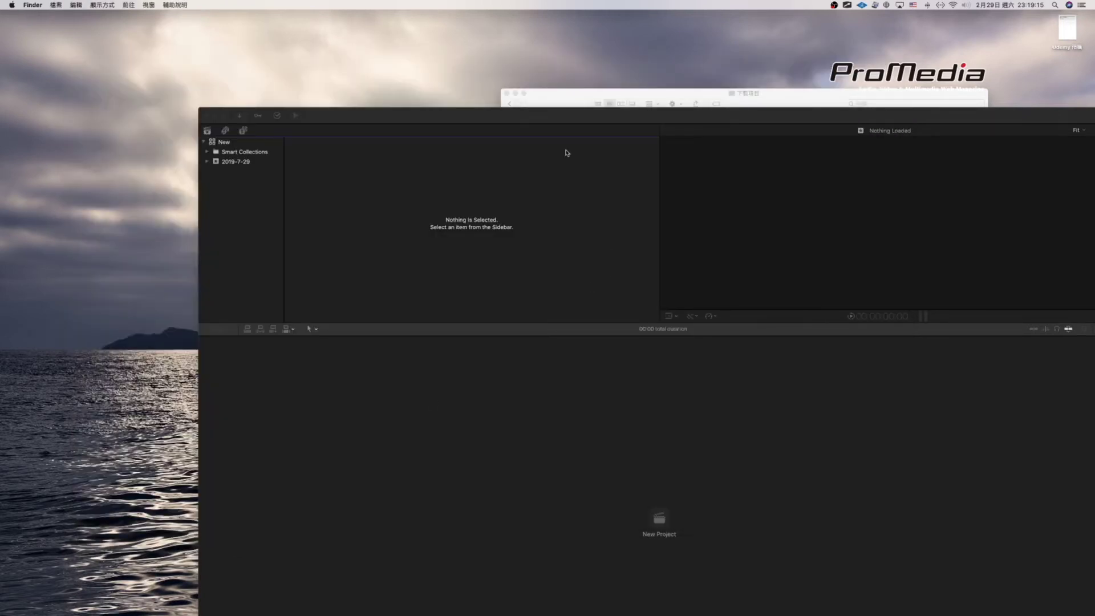
# Step: Arrange the Final Cut Pro window with the Finder window in front, leaving the library sidebar uncovered
pyautogui.moveTo(540, 111); pyautogui.dragTo(410, 92)
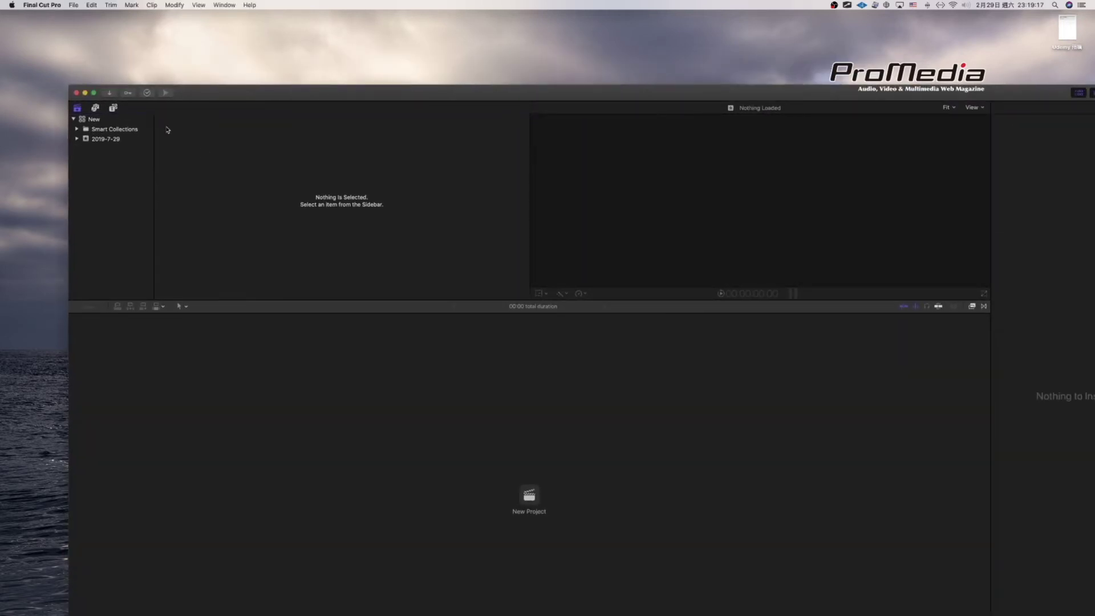
pyautogui.moveTo(235, 86); pyautogui.dragTo(219, 177)
pyautogui.moveTo(561, 99); pyautogui.dragTo(460, 78)
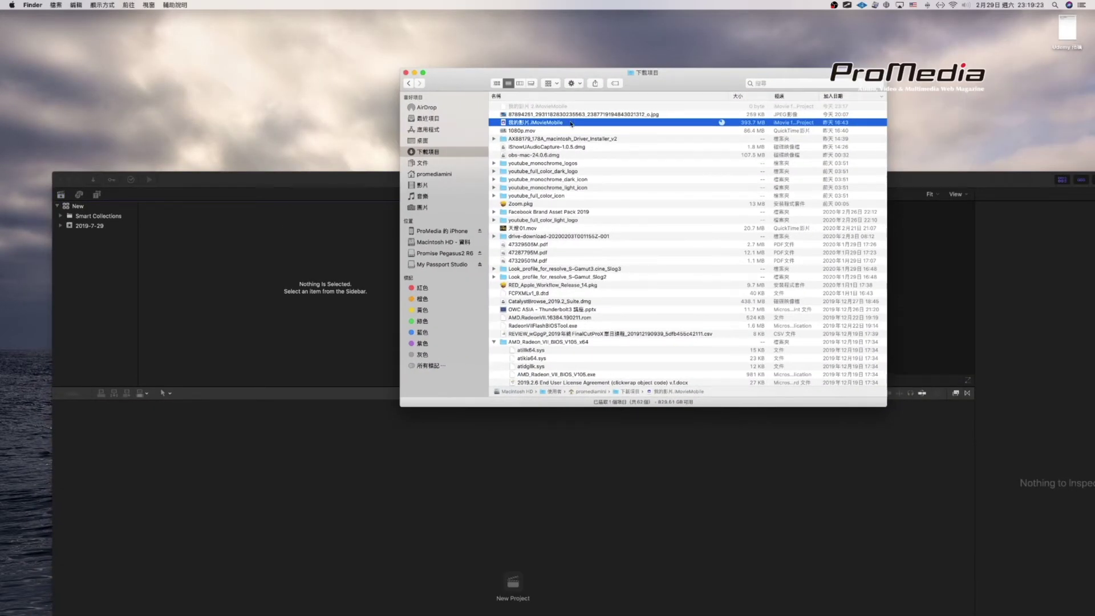
# Step: Preview 我的影片.iMovieMobile with Quick Look, and select the newly received 我的影片 2.iMovieMobile file
pyautogui.press('space')
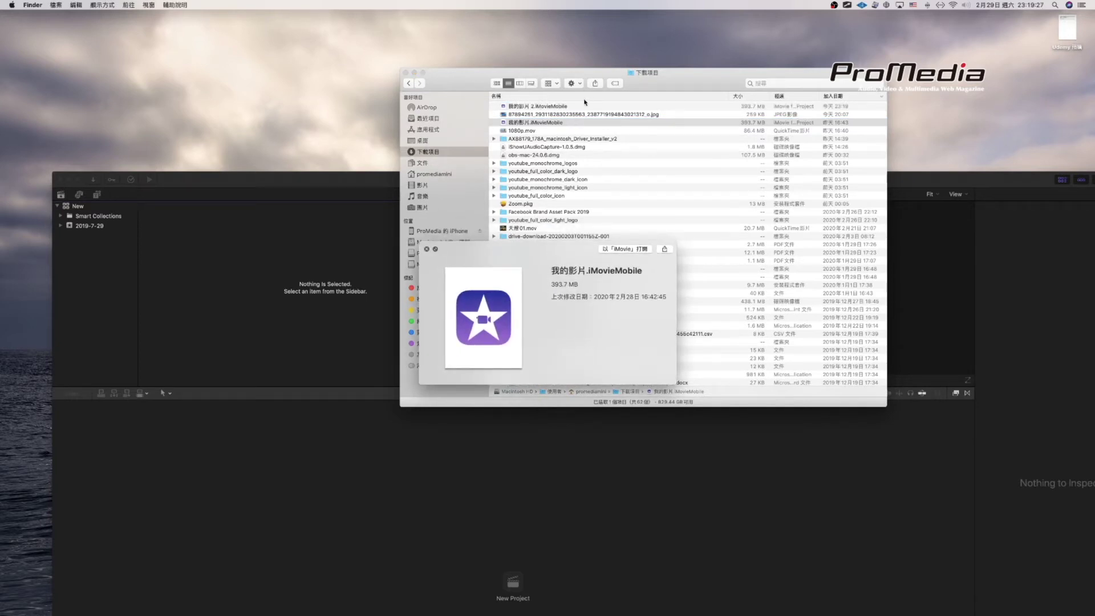
pyautogui.click(584, 106)
pyautogui.press('space')
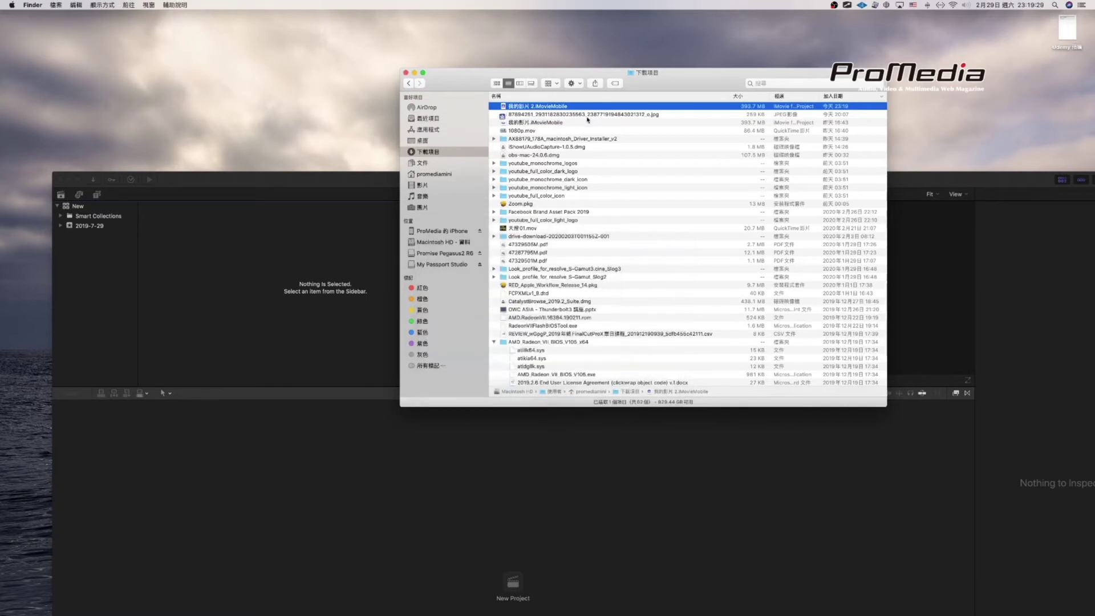
pyautogui.click(606, 111)
pyautogui.click(604, 107)
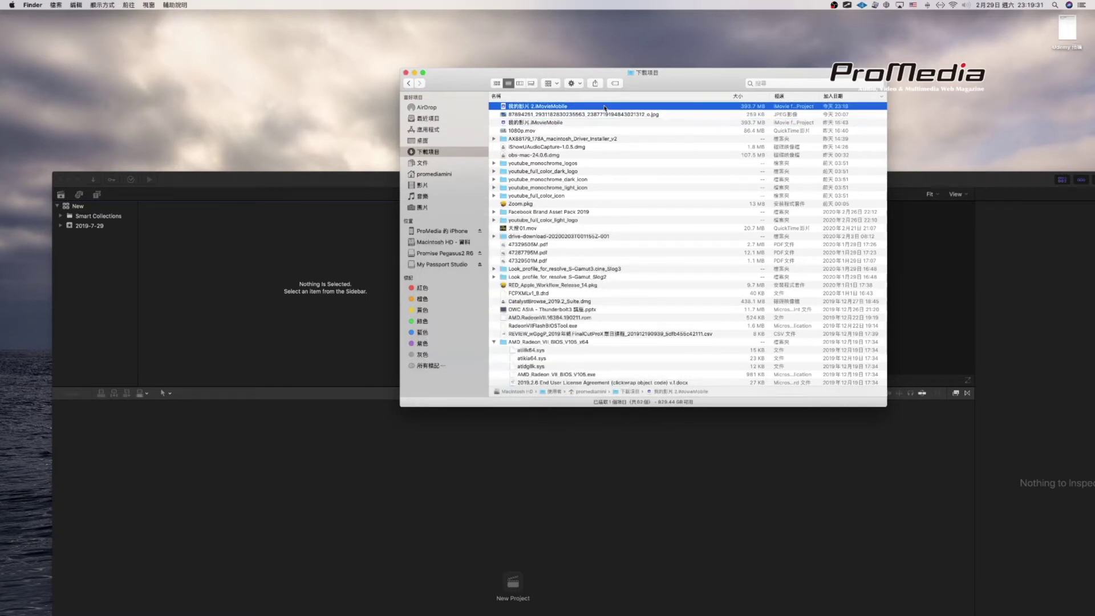
# Step: Select 我的影片.iMovieMobile, then bring the Final Cut Pro window in front of Finder and reposition it so its library sidebar shows
pyautogui.click(571, 122)
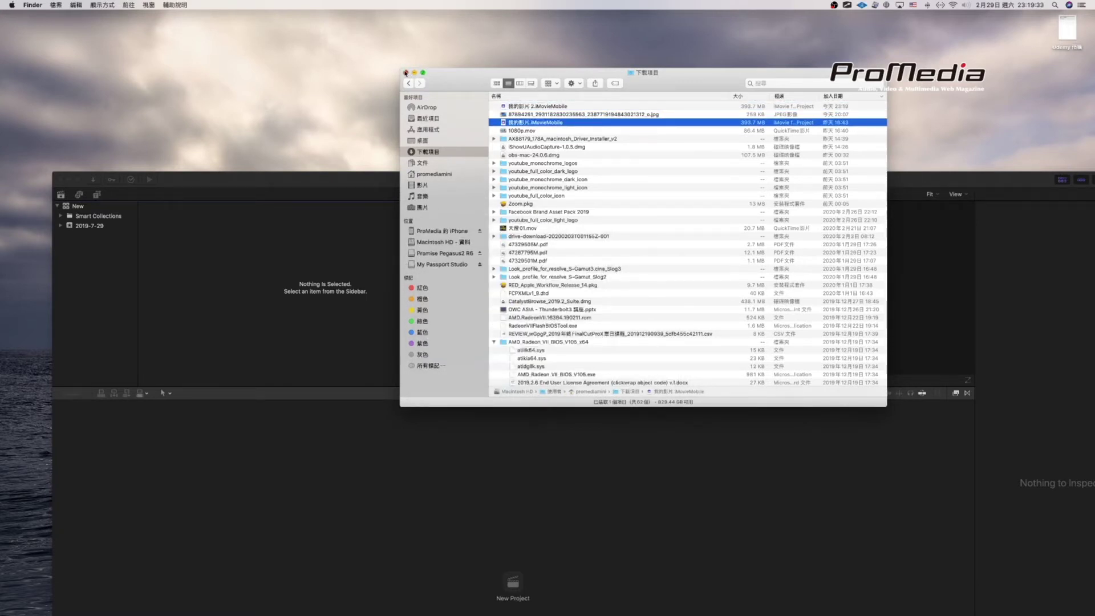
pyautogui.click(297, 187)
pyautogui.moveTo(244, 179); pyautogui.dragTo(317, 117)
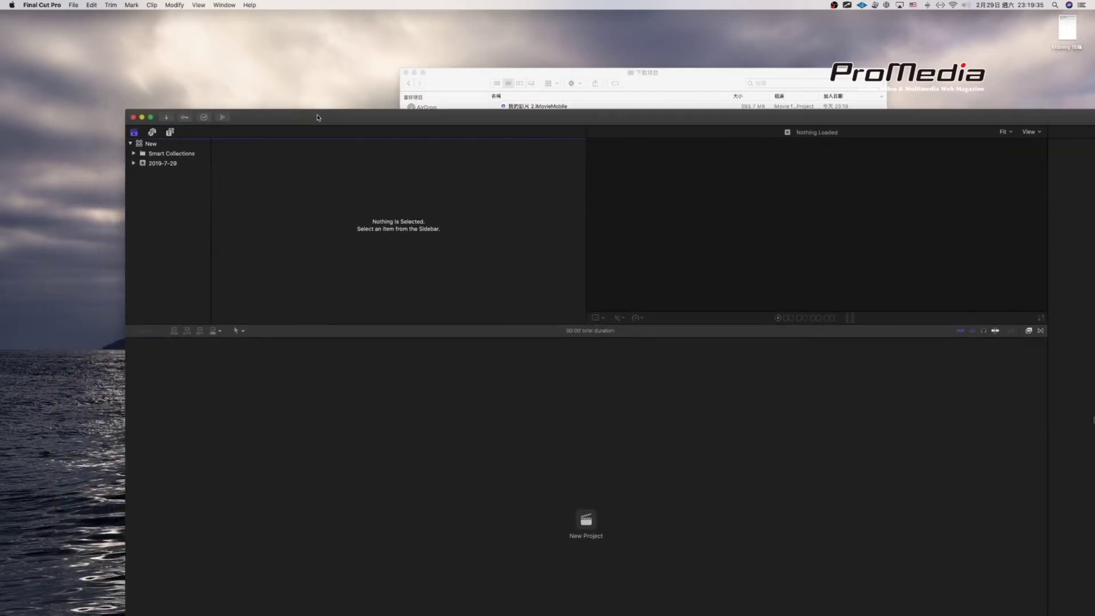
# Step: Start creating a new library and enlarge its save dialog to show more drives and folders
pyautogui.click(73, 5)
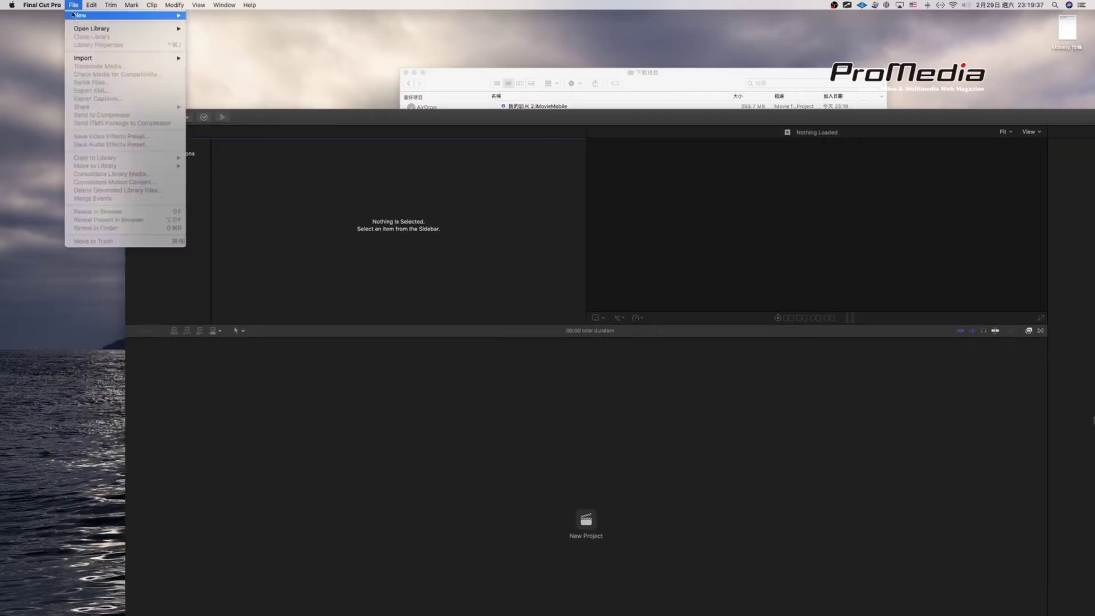
pyautogui.moveTo(126, 16)
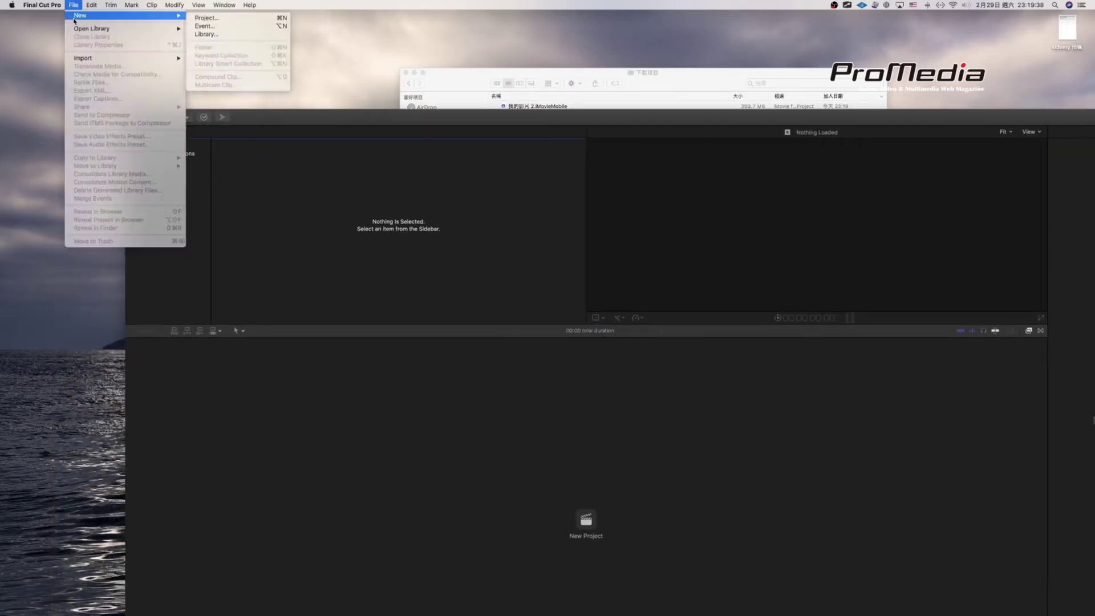
pyautogui.click(244, 35)
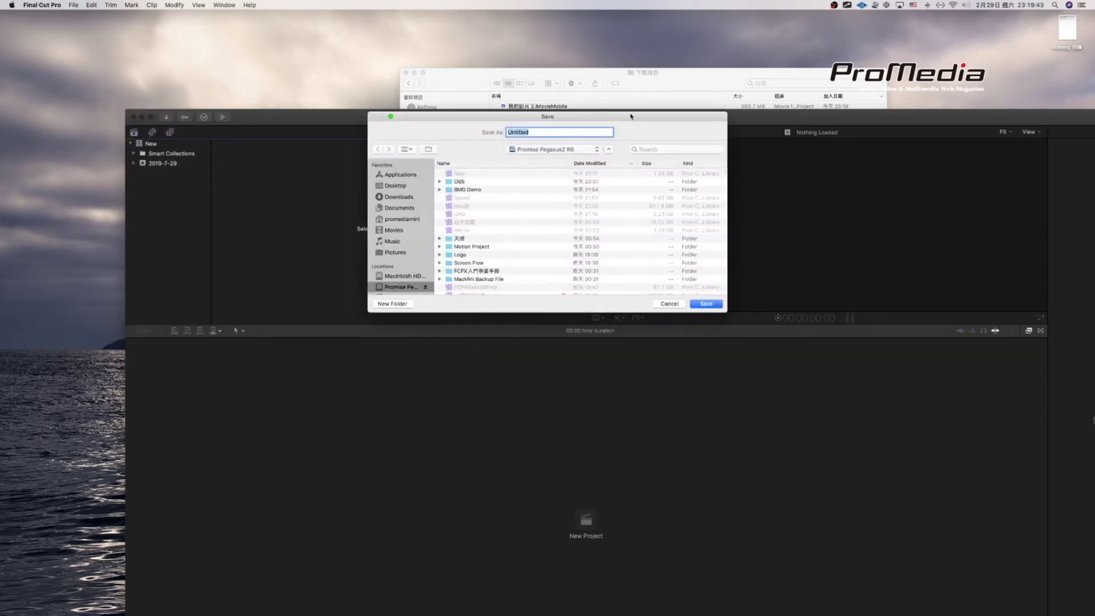
pyautogui.moveTo(630, 114); pyautogui.dragTo(573, 117)
pyautogui.scroll(-3, 358, 249)
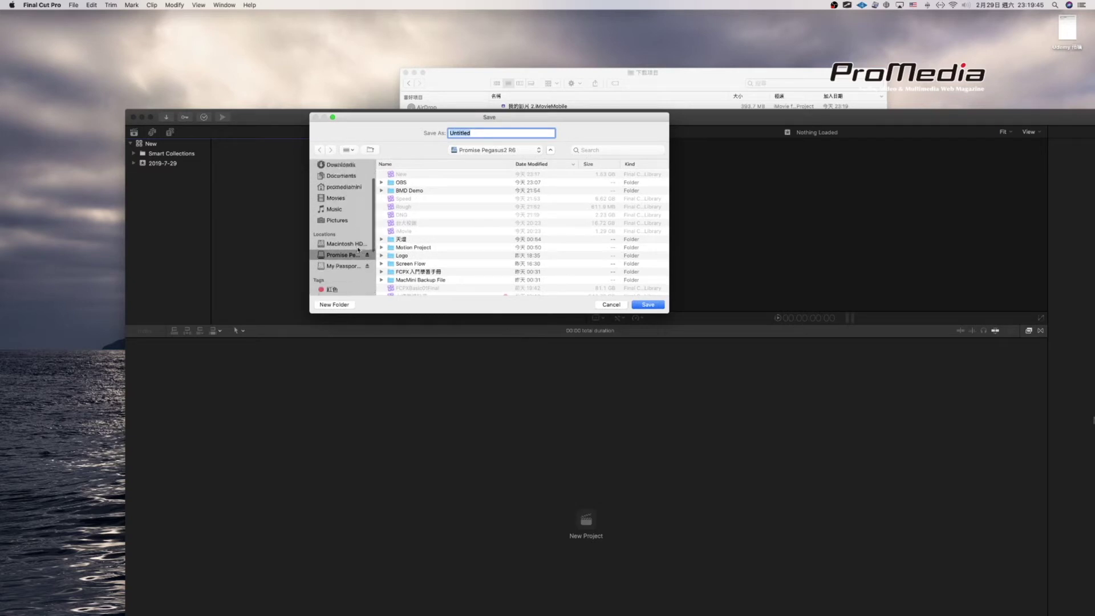
pyautogui.scroll(-1, 479, 262)
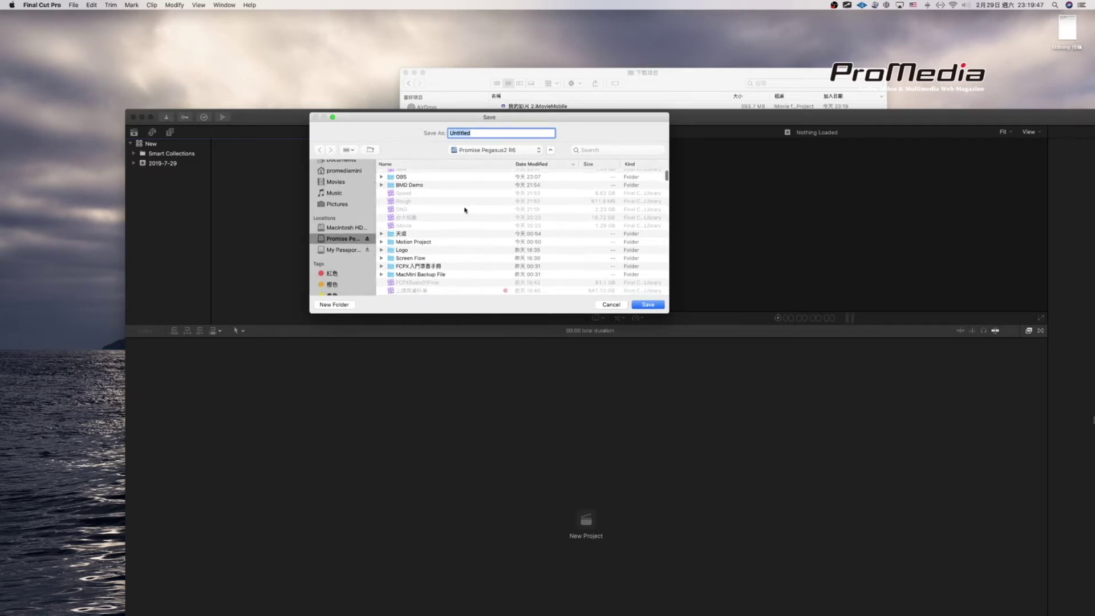
pyautogui.scroll(3, 360, 269)
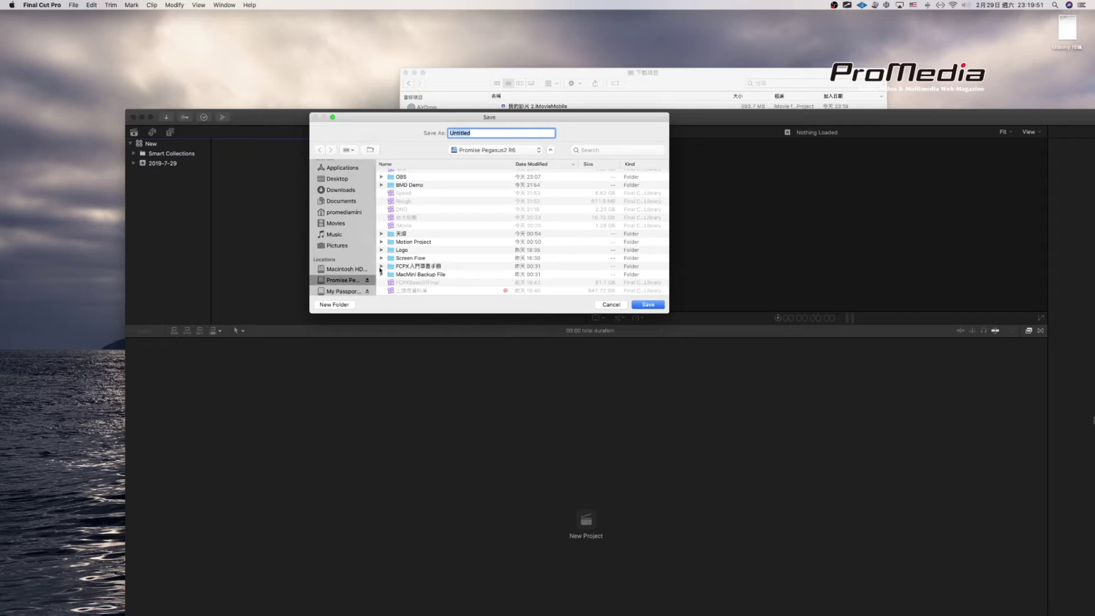
pyautogui.moveTo(669, 310); pyautogui.dragTo(718, 423)
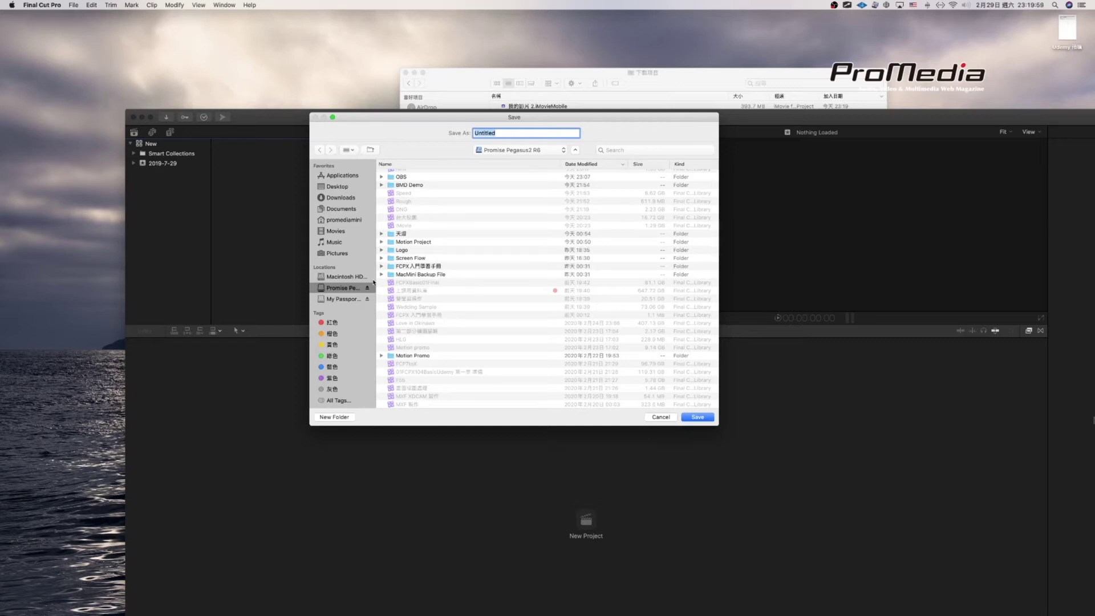
# Step: Look at the Macintosh HD and My Passport Studio drives, and choose Promise Pegasus2 R6 as the library's save location
pyautogui.click(344, 277)
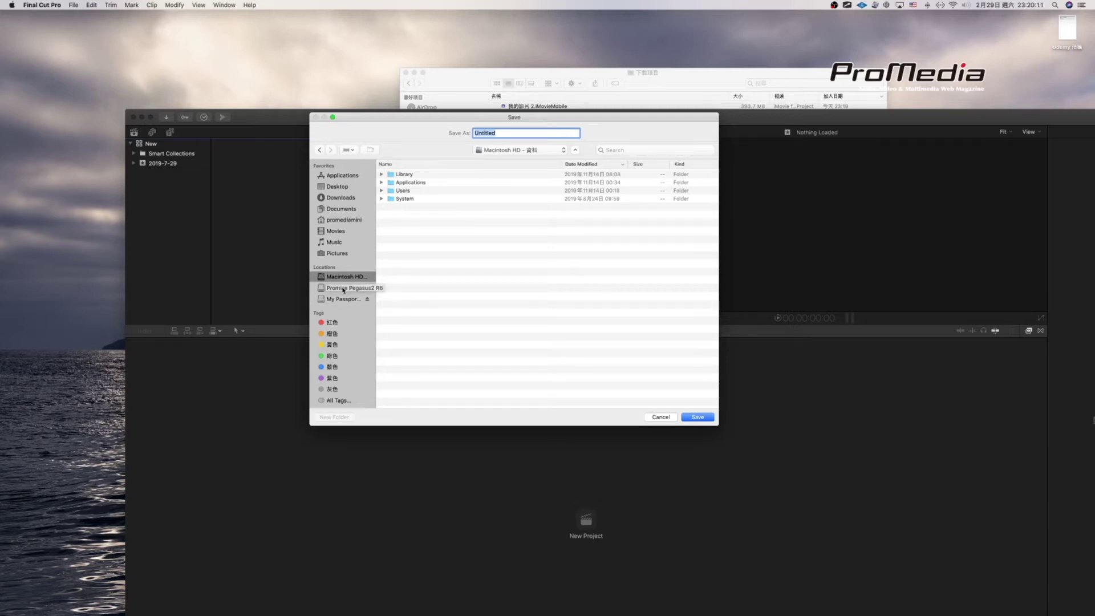
pyautogui.click(344, 288)
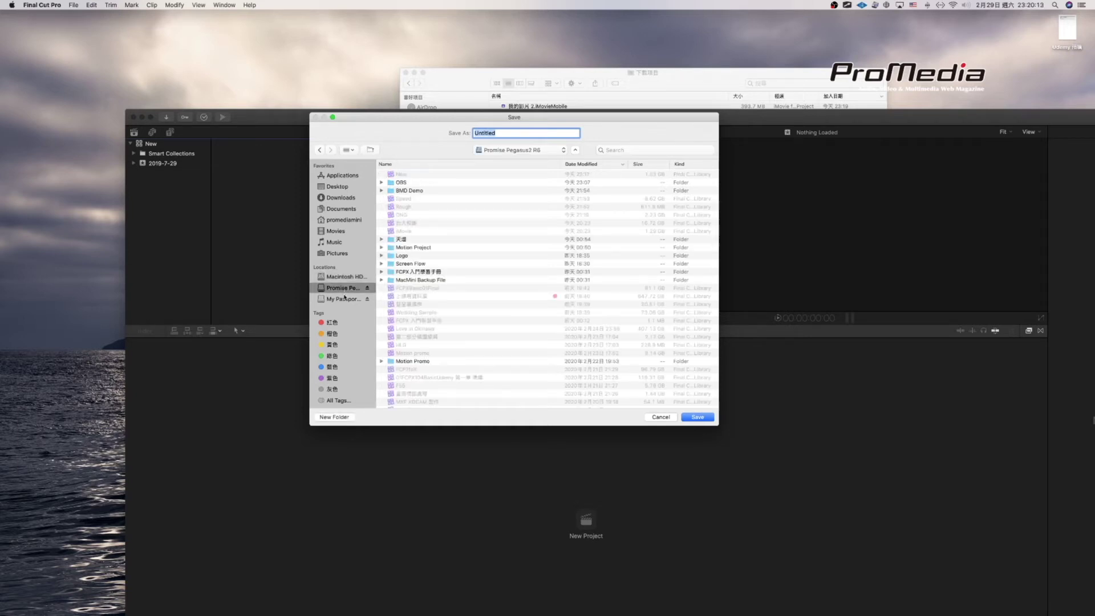
pyautogui.click(344, 299)
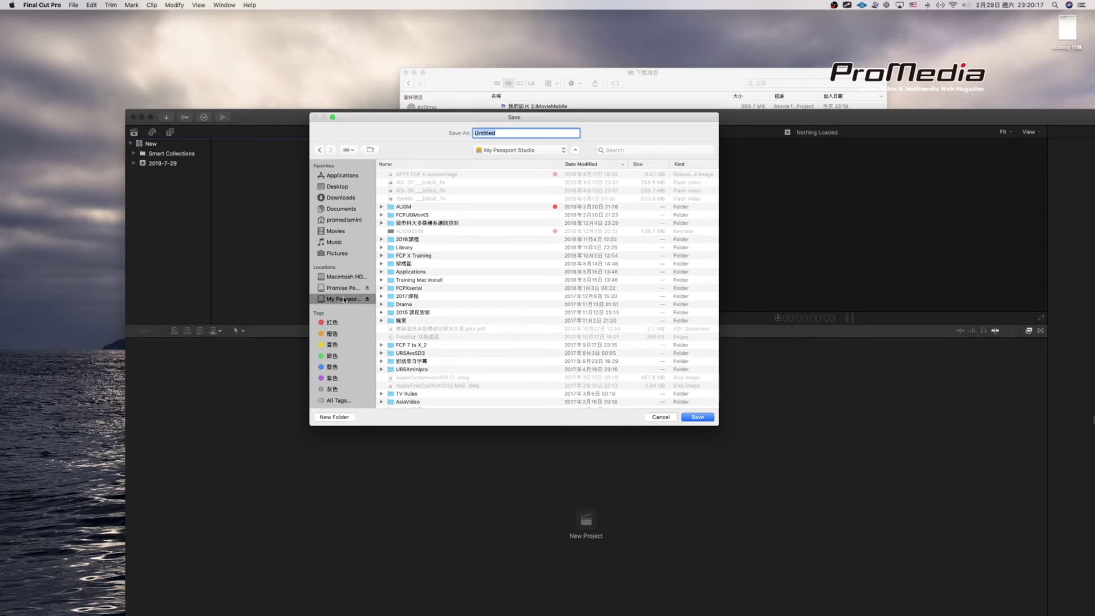
pyautogui.click(344, 288)
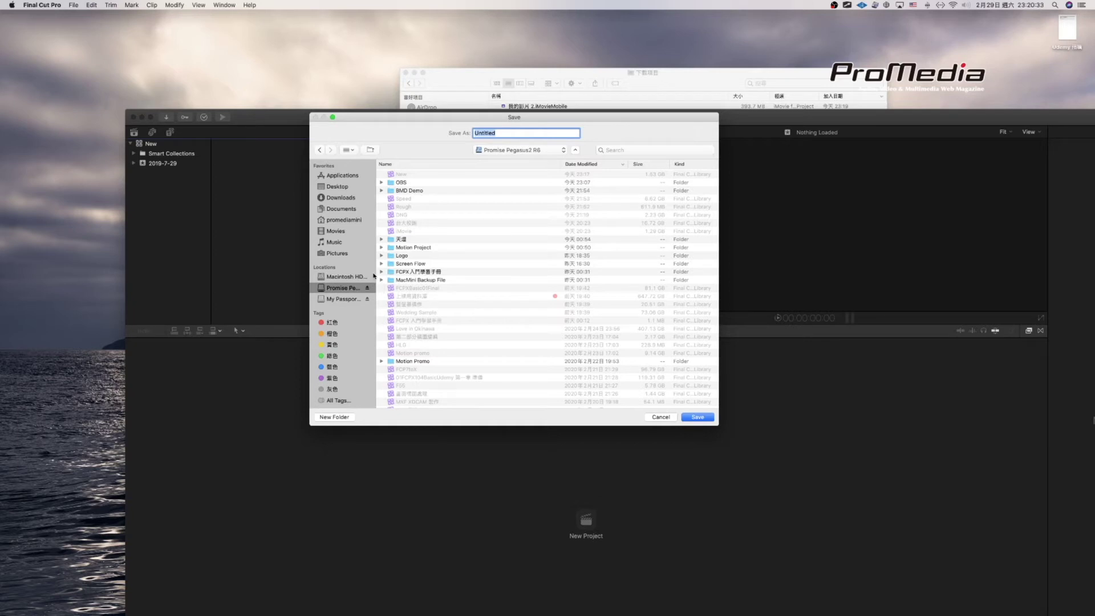
# Step: Try to save the new library under the name iMovie
pyautogui.press('BackSpace')
pyautogui.write('i')
pyautogui.write('Mo')
pyautogui.write('iv')
pyautogui.press('BackSpace')
pyautogui.press('BackSpace')
pyautogui.write('vie')
pyautogui.press('Return')
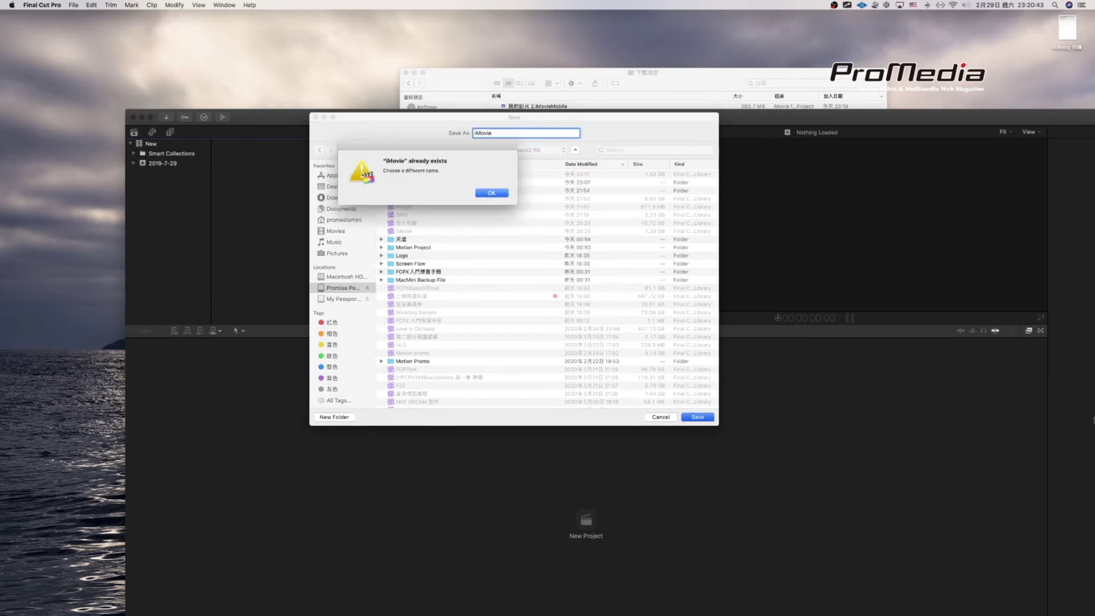
# Step: Dismiss the name alert, change the library name to iMovie02 and save it
pyautogui.click(489, 193)
pyautogui.click(516, 133)
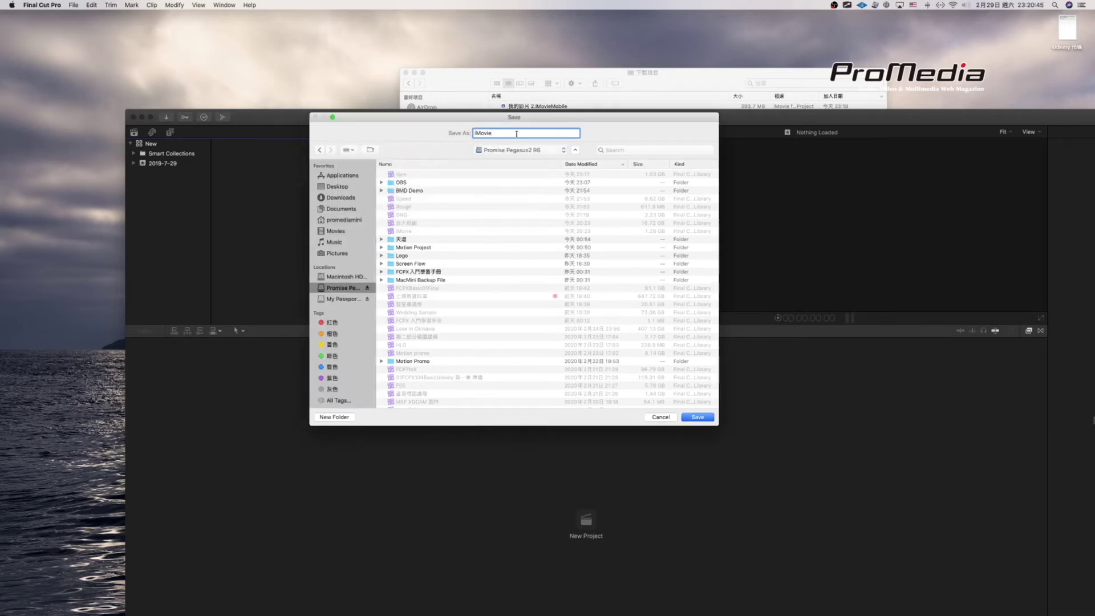
pyautogui.write('02')
pyautogui.press('Return')
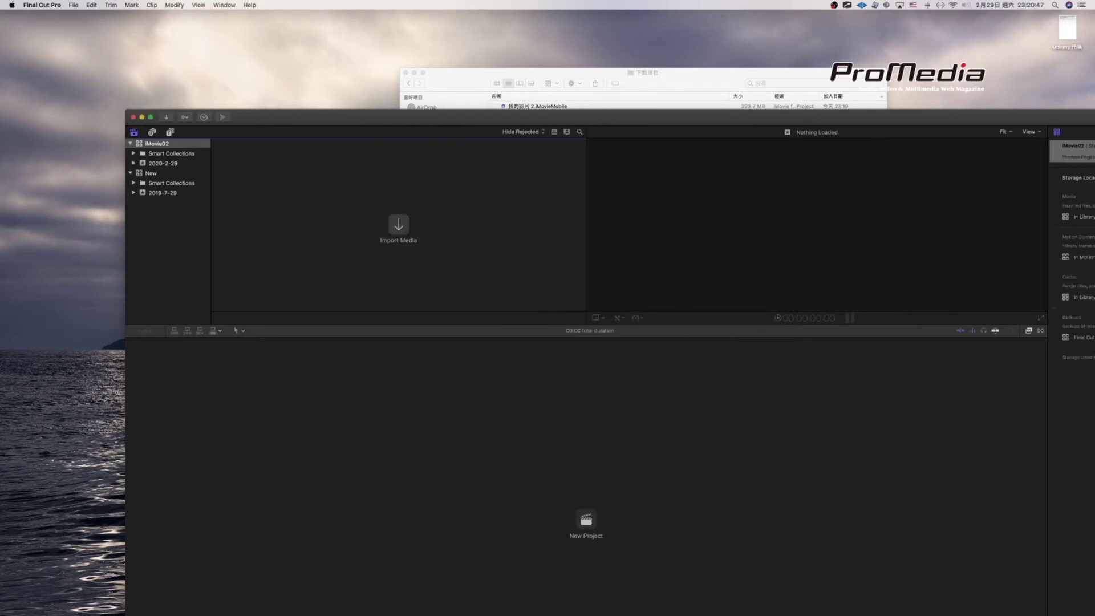
# Step: Close the library named New, shift the Final Cut Pro window and select the iMovie02 library
pyautogui.click(175, 176)
pyautogui.rightClick(175, 177)
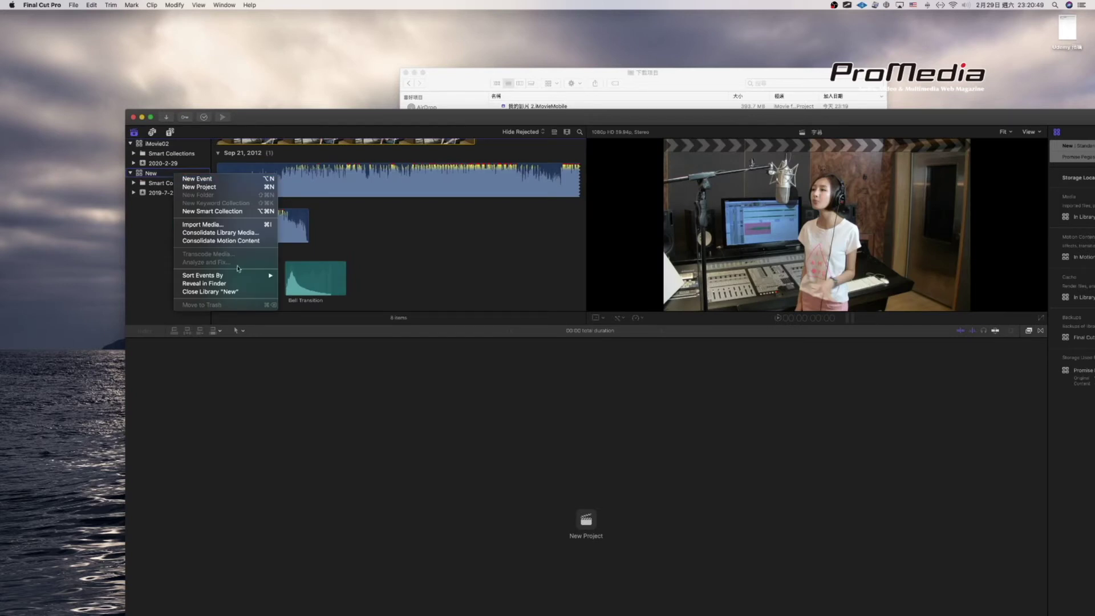
pyautogui.click(233, 292)
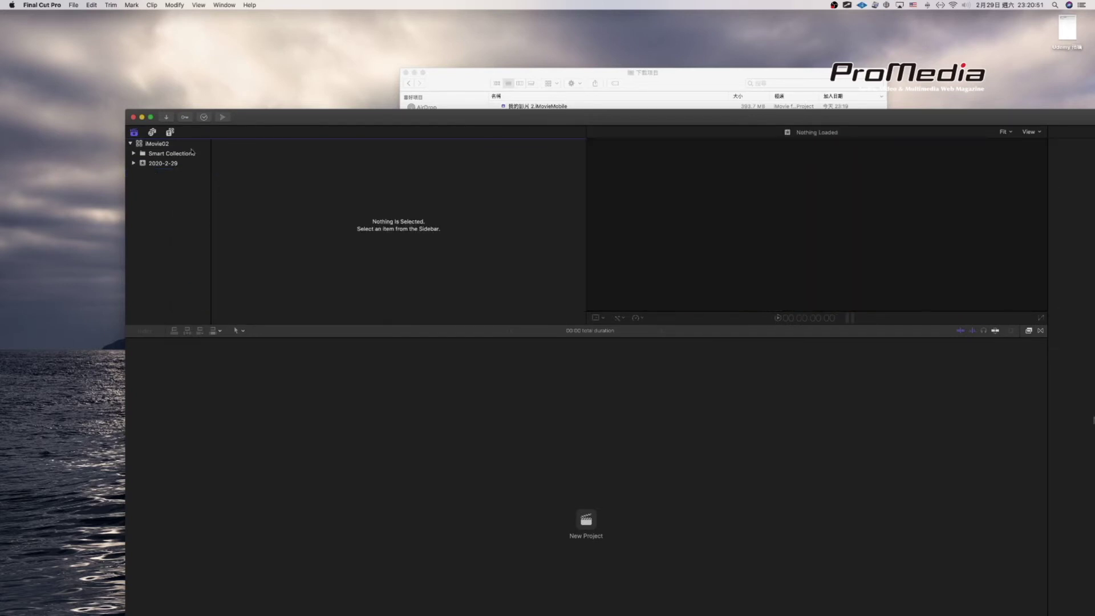
pyautogui.click(177, 155)
pyautogui.click(171, 163)
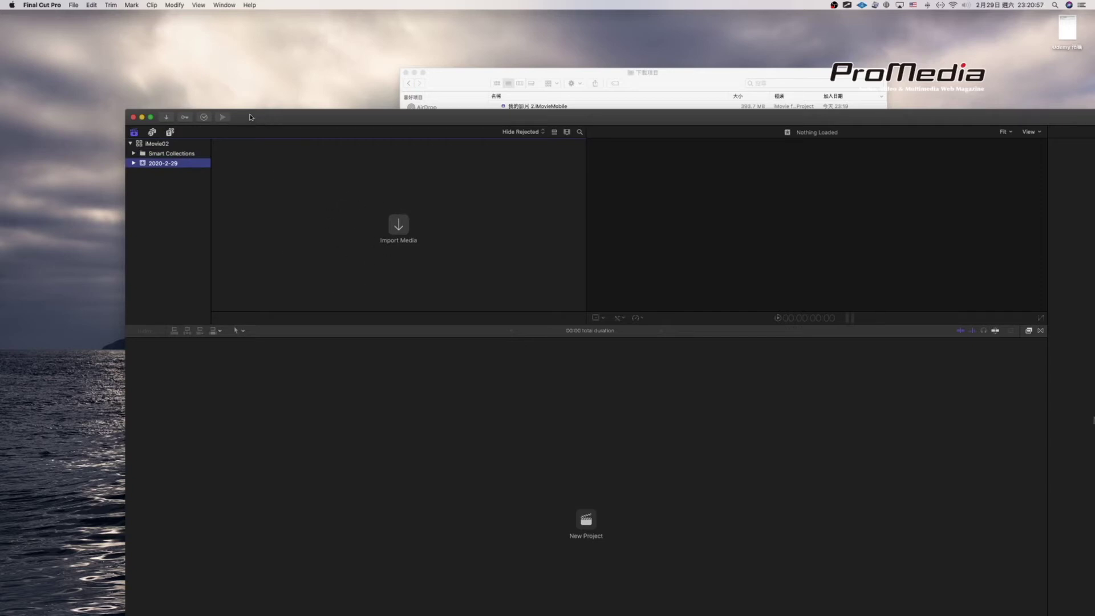
pyautogui.moveTo(251, 116); pyautogui.dragTo(298, 121)
pyautogui.click(231, 148)
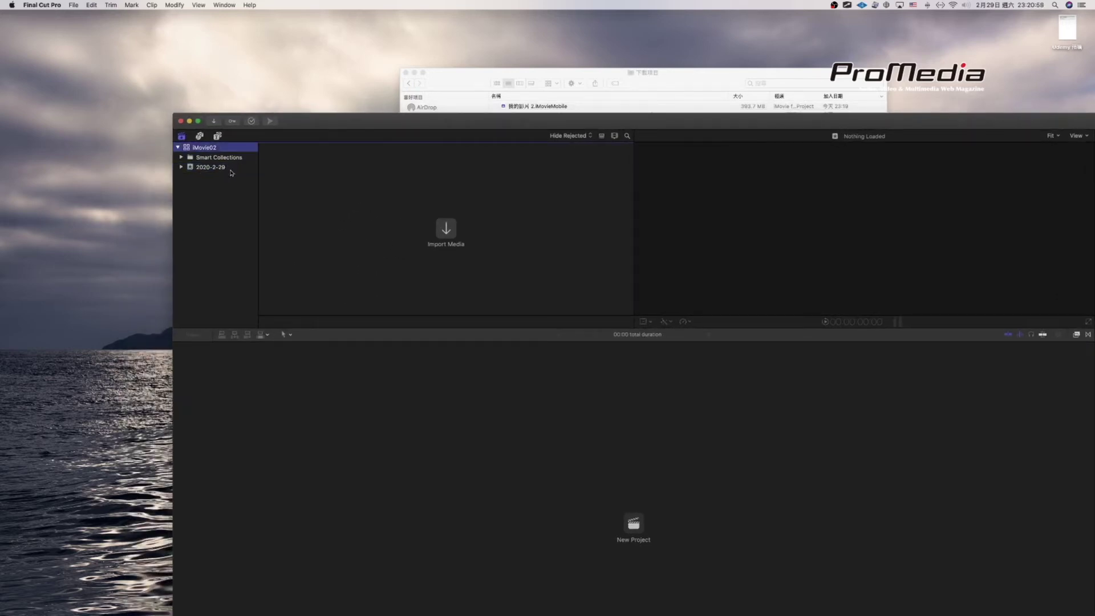
# Step: Import 我的影片 2.iMovieMobile from the Downloads folder into the iMovie02 library as an iMovie iOS project
pyautogui.click(73, 5)
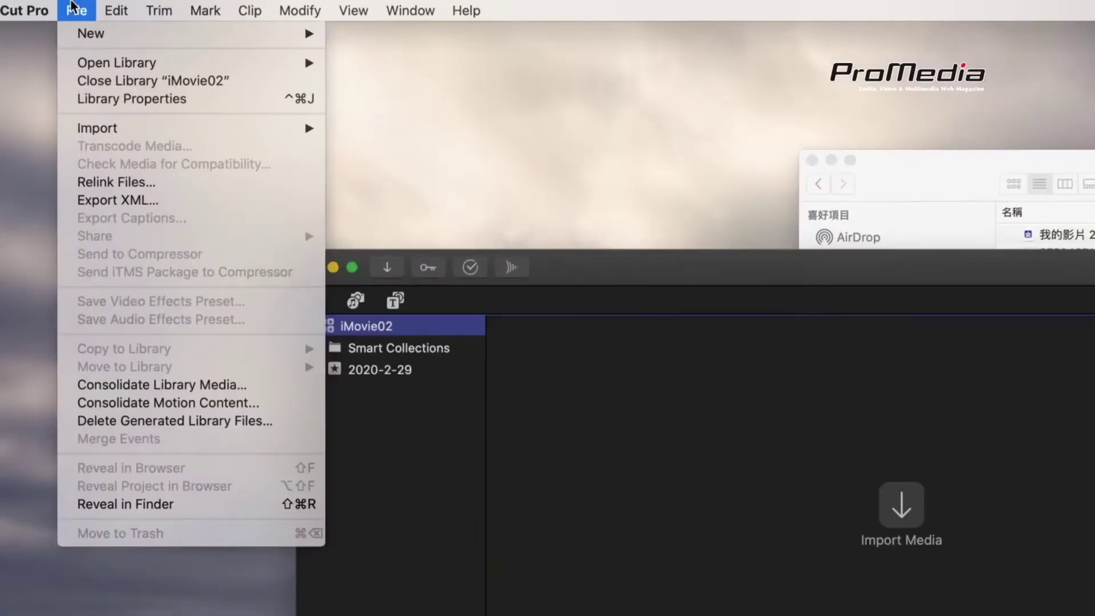
pyautogui.moveTo(2, 4)
pyautogui.moveTo(184, 12)
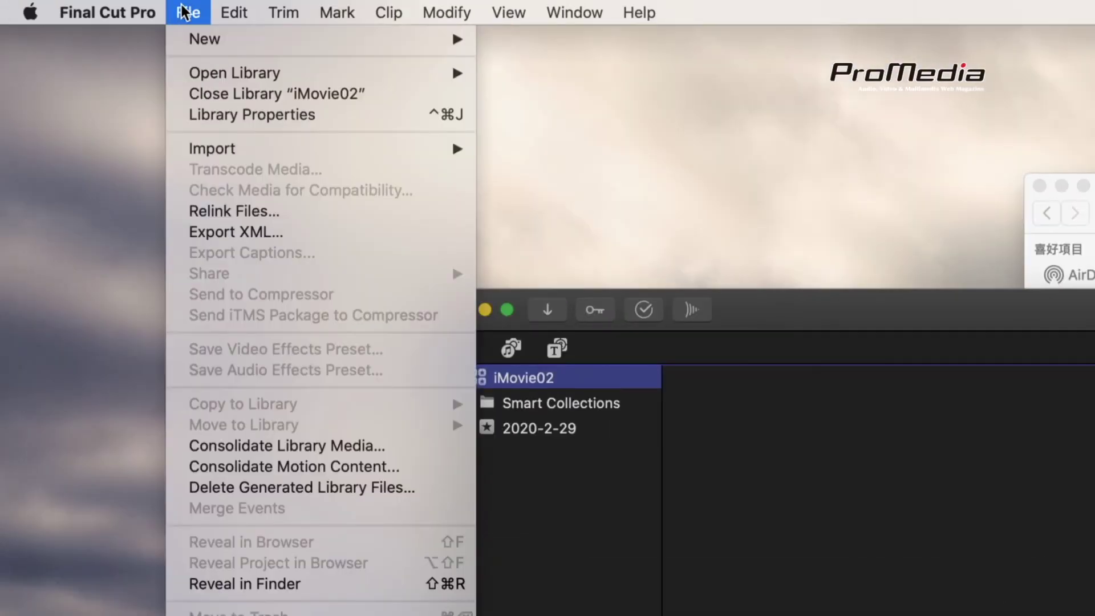
pyautogui.moveTo(259, 151)
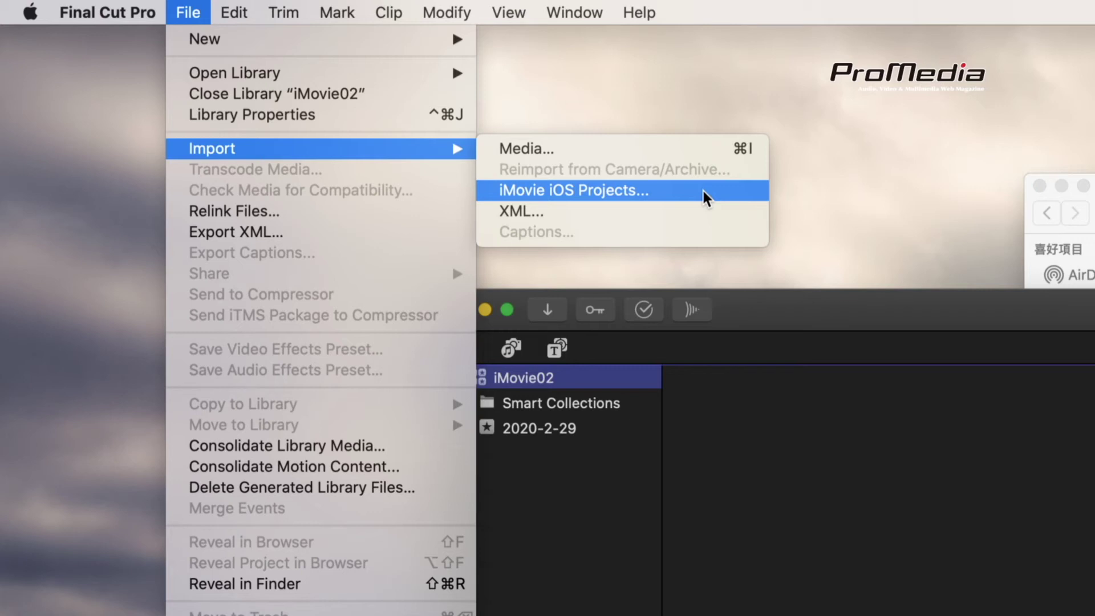
pyautogui.click(703, 190)
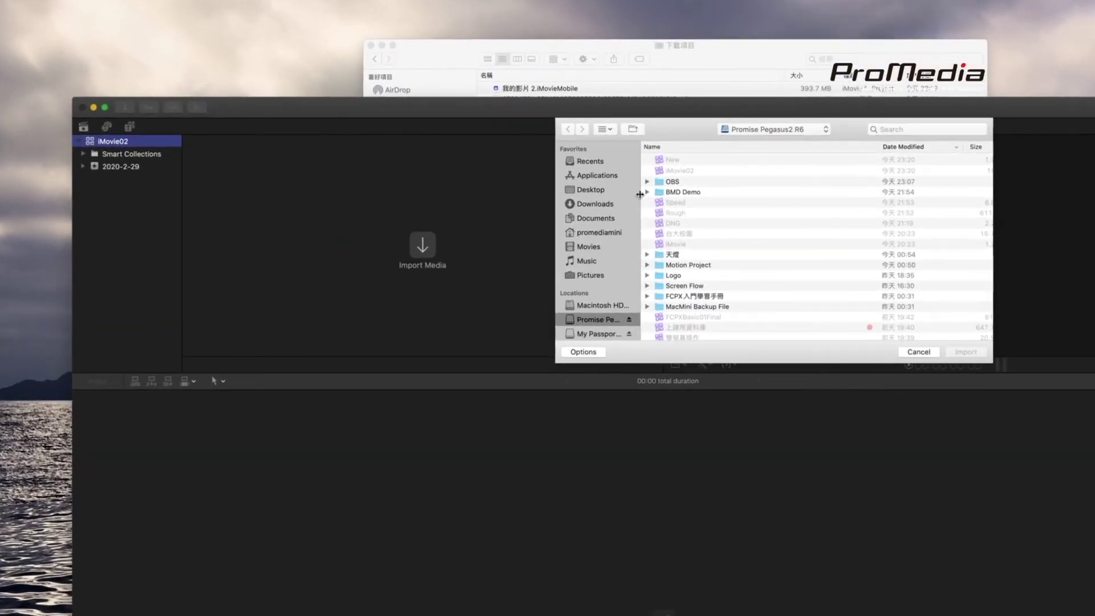
pyautogui.click(580, 196)
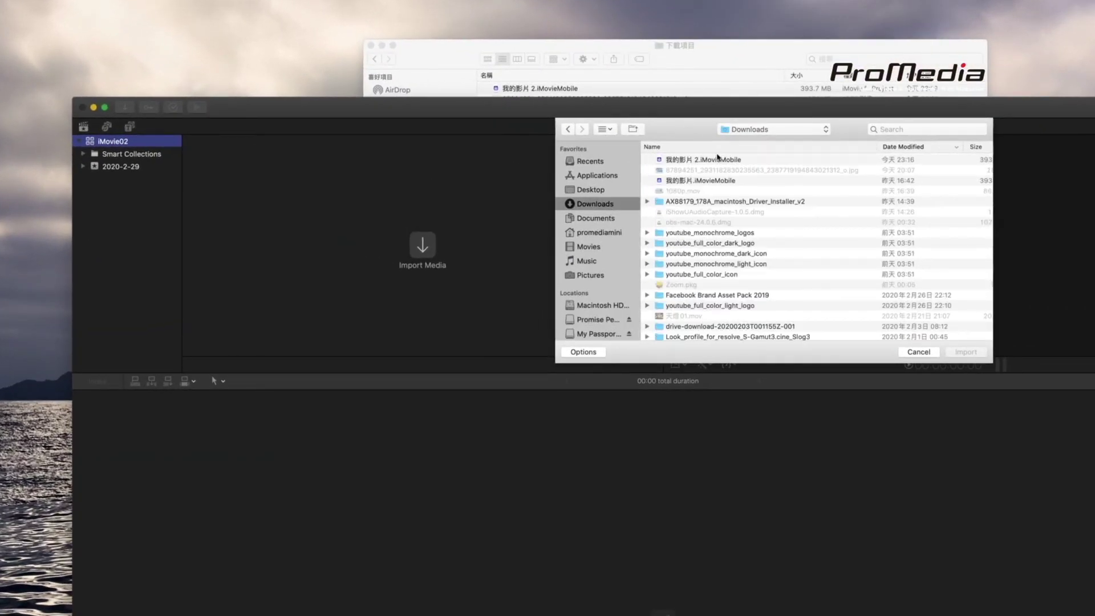
pyautogui.click(721, 159)
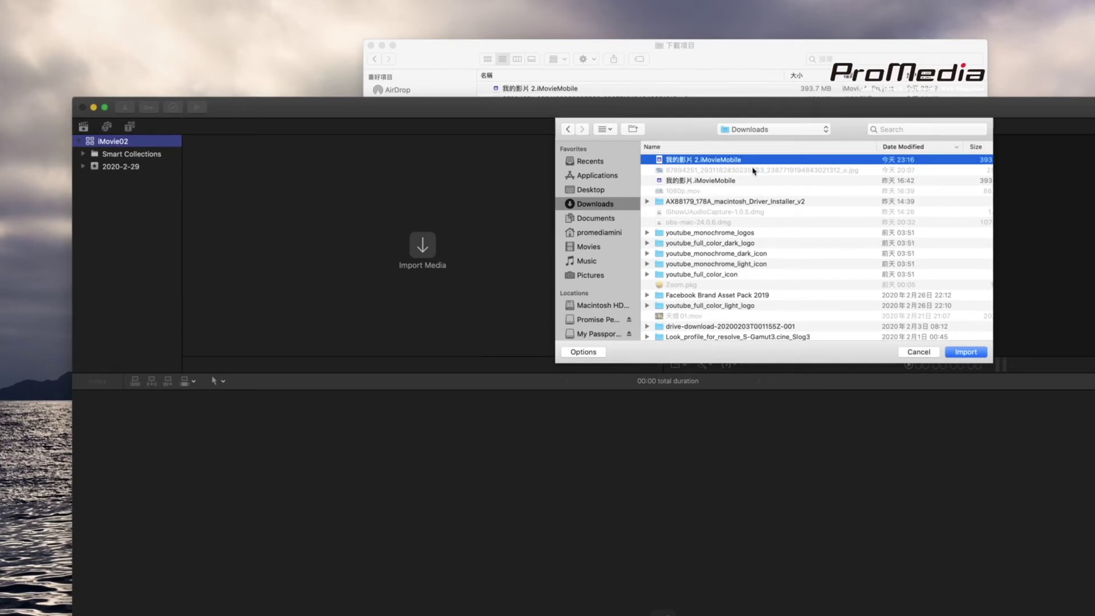
pyautogui.click(969, 355)
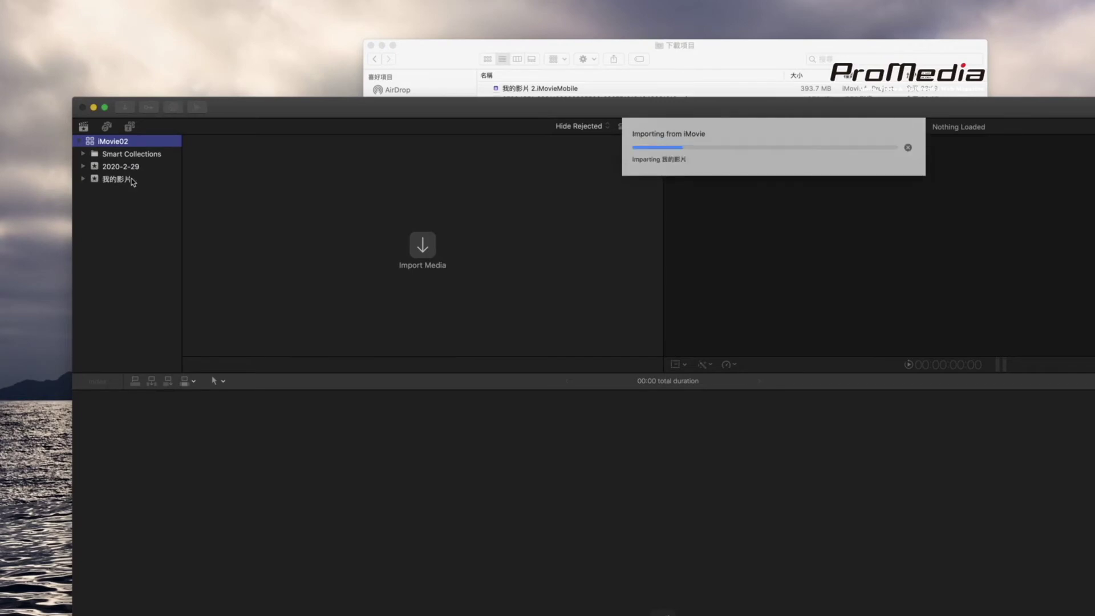
# Step: Examine the project and clips in the imported 我的影片 event, skimming the Oct 23, 2019 city-view clip
pyautogui.click(130, 179)
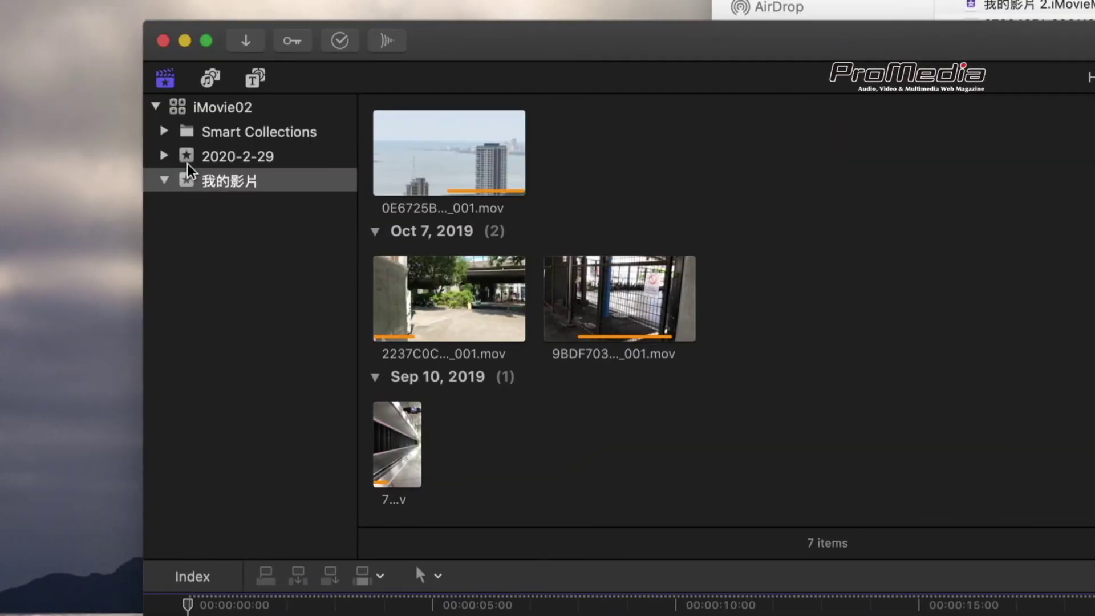
pyautogui.press('Up')
pyautogui.click(164, 180)
pyautogui.click(214, 183)
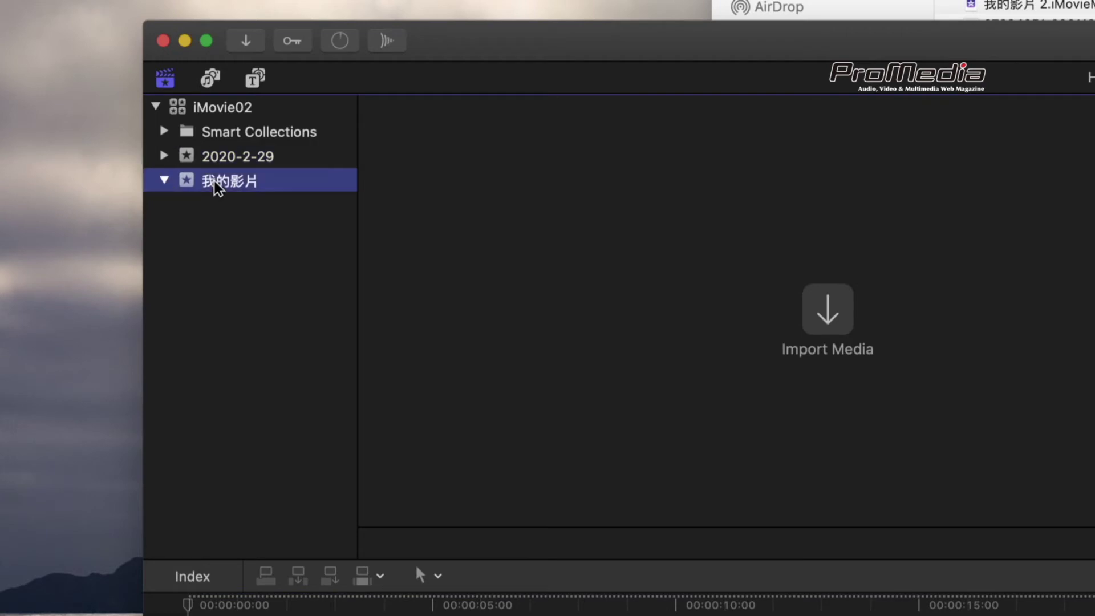
pyautogui.scroll(5, 716, 281)
pyautogui.scroll(-5, 716, 282)
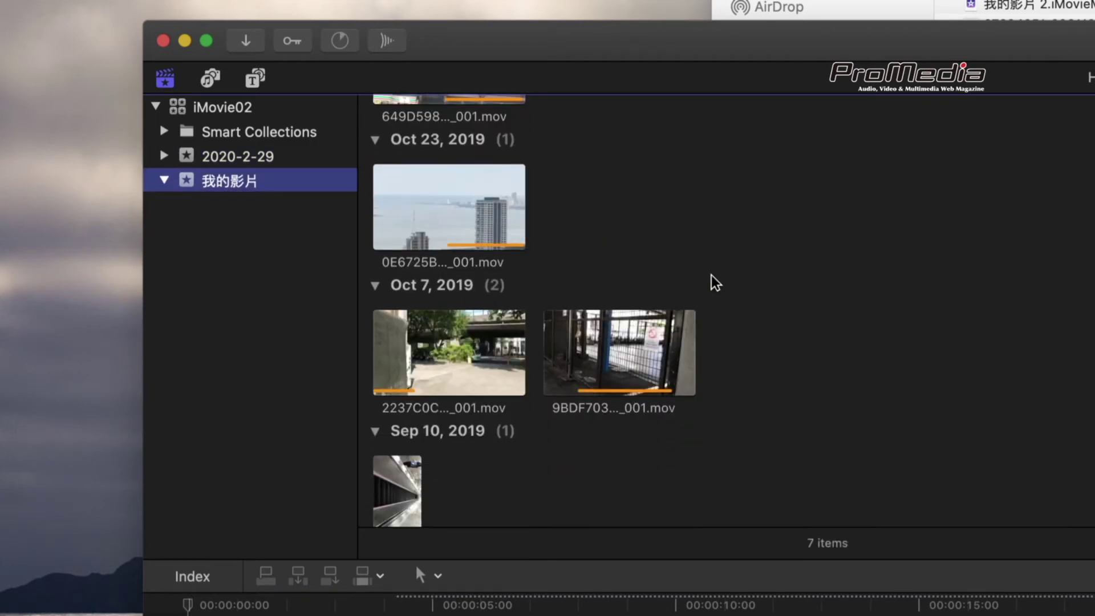
pyautogui.click(476, 218)
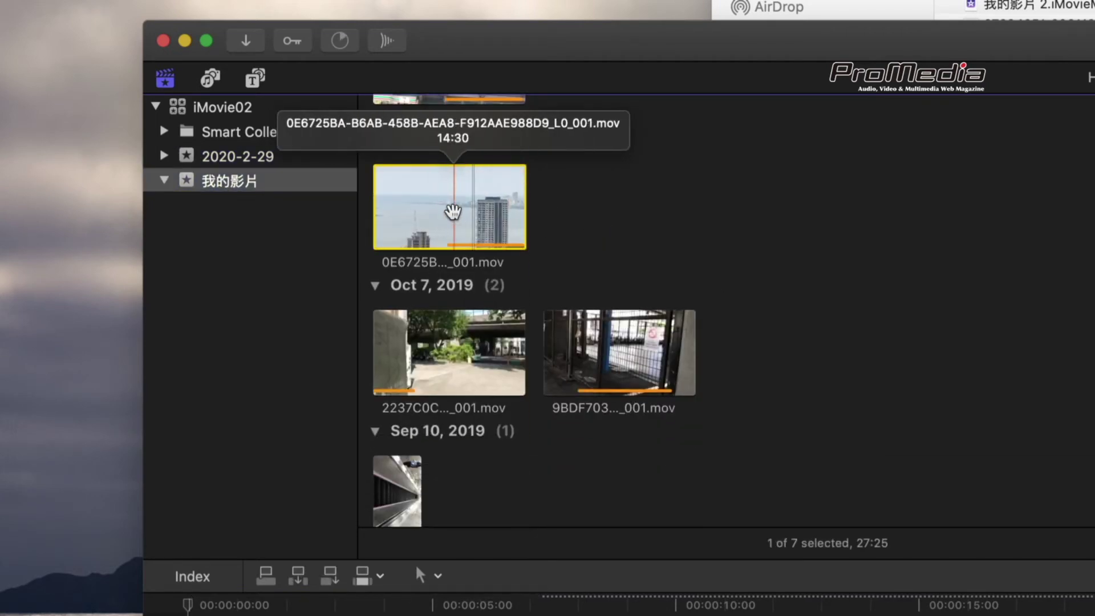
pyautogui.scroll(5, 447, 200)
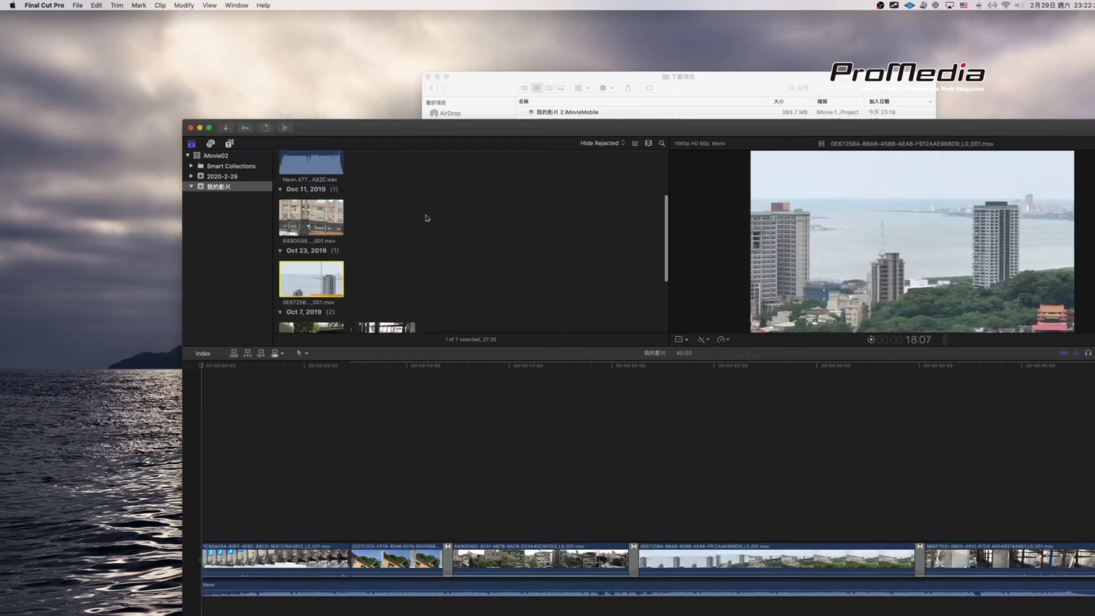
pyautogui.scroll(3, 426, 218)
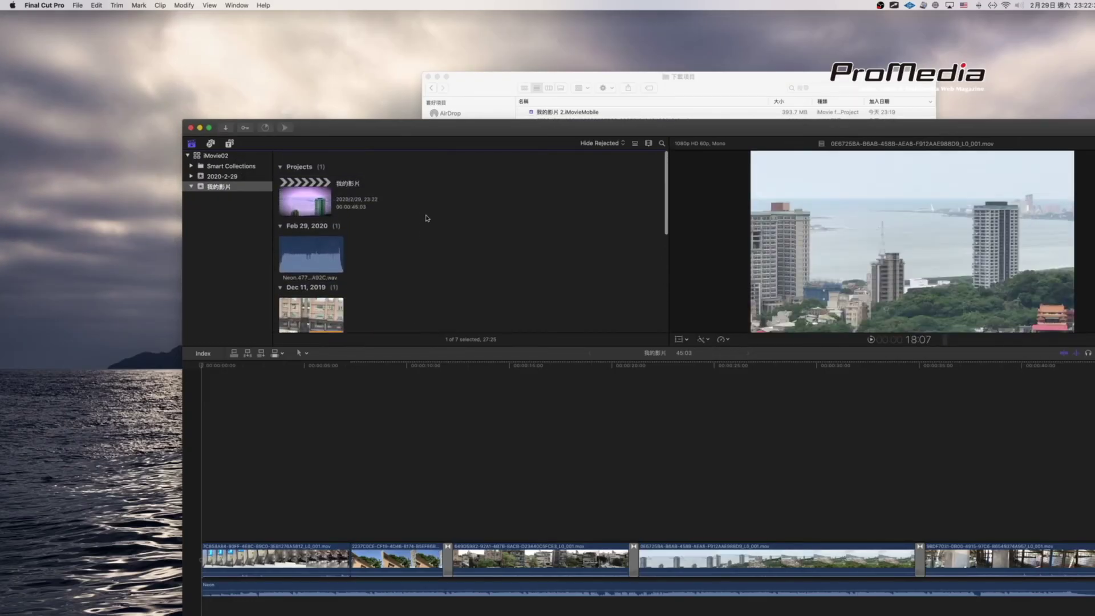
# Step: Open the 我的影片 project in the timeline and reposition the Final Cut Pro window to fill more of the screen
pyautogui.click(305, 190)
pyautogui.doubleClick(416, 134)
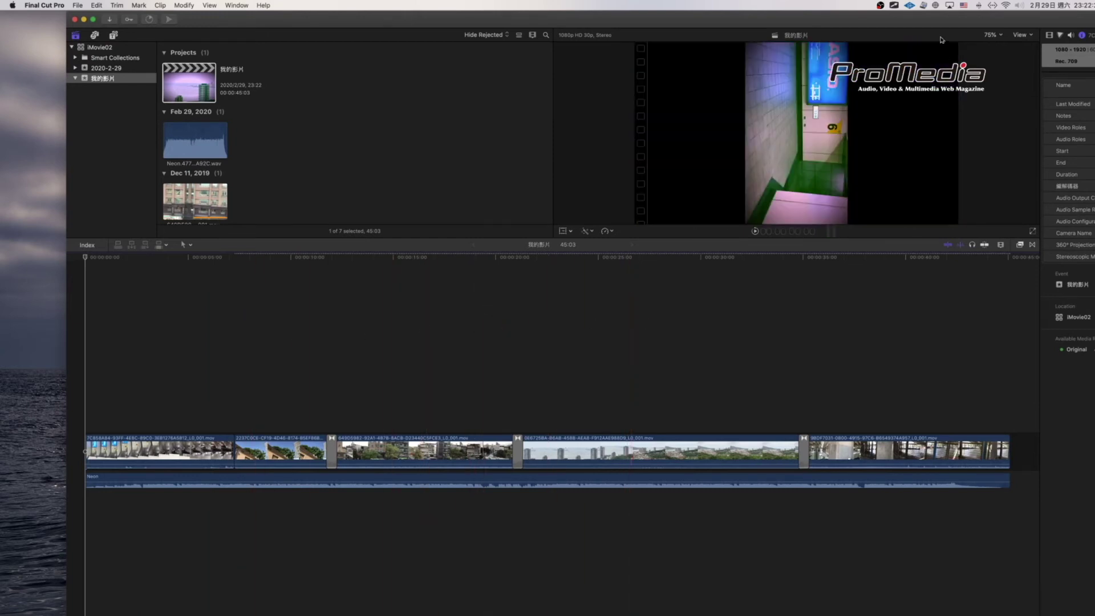
pyautogui.moveTo(930, 23); pyautogui.dragTo(860, 5)
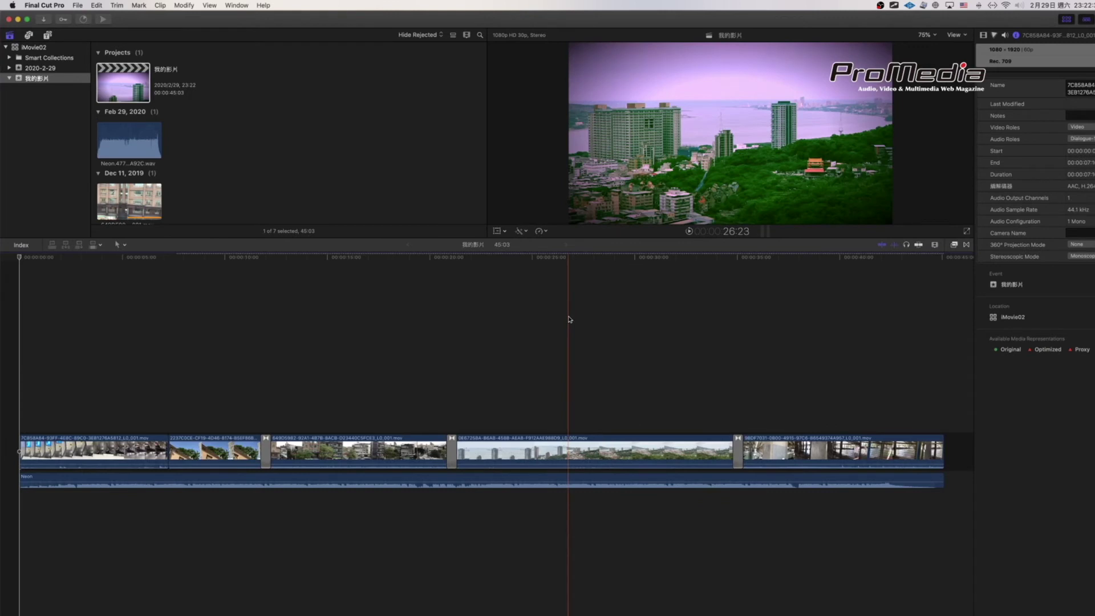
# Step: Check the Neon audio and the first clip in the timeline, and shift the window until the whole inspector fits on screen
pyautogui.click(440, 480)
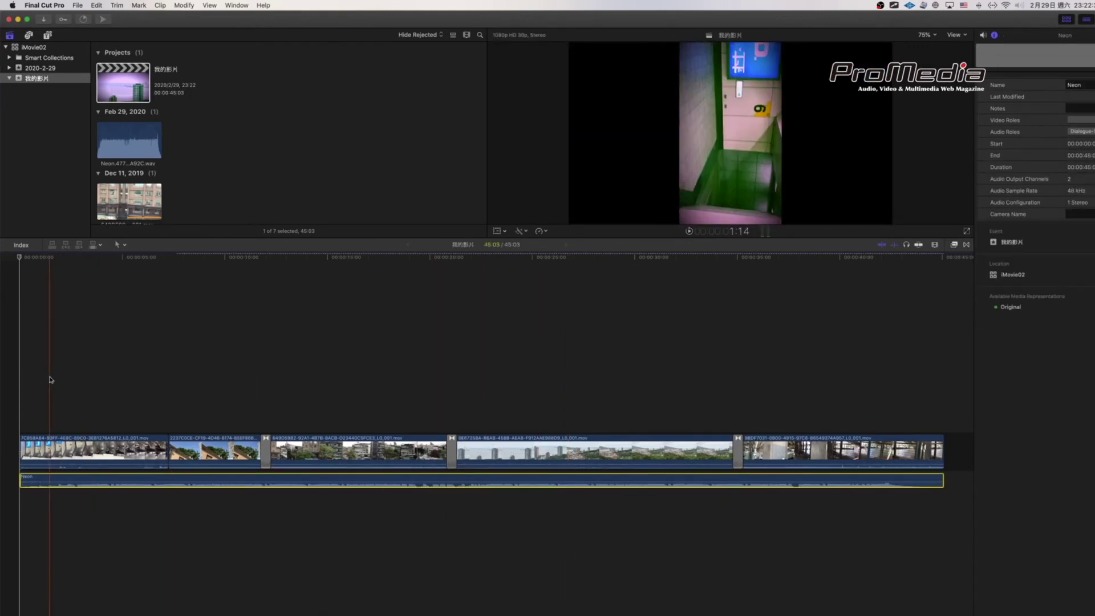
pyautogui.click(51, 364)
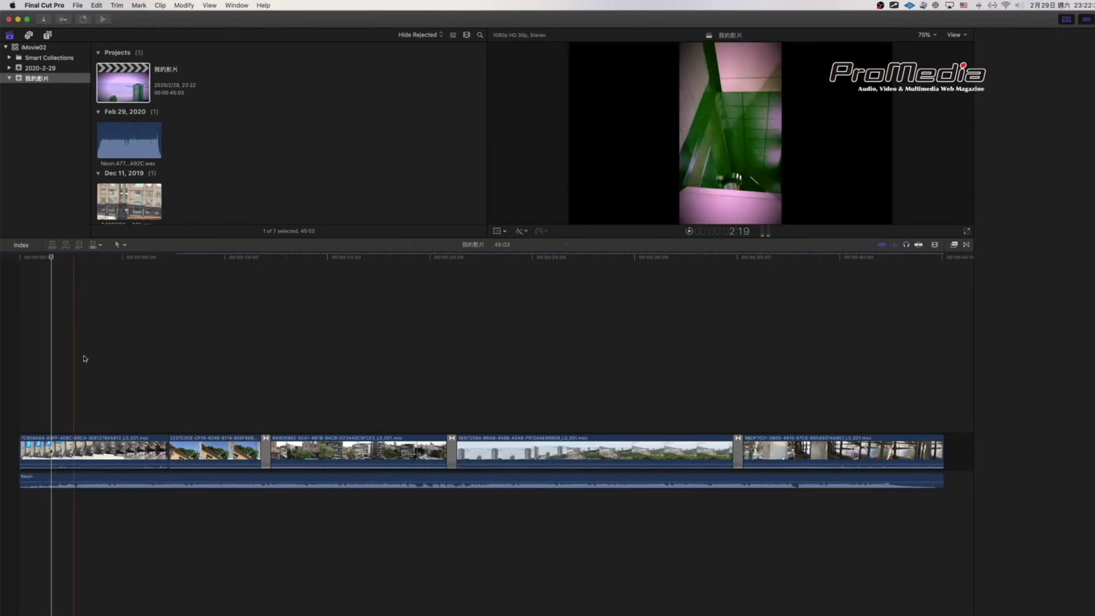
pyautogui.click(85, 365)
pyautogui.click(92, 439)
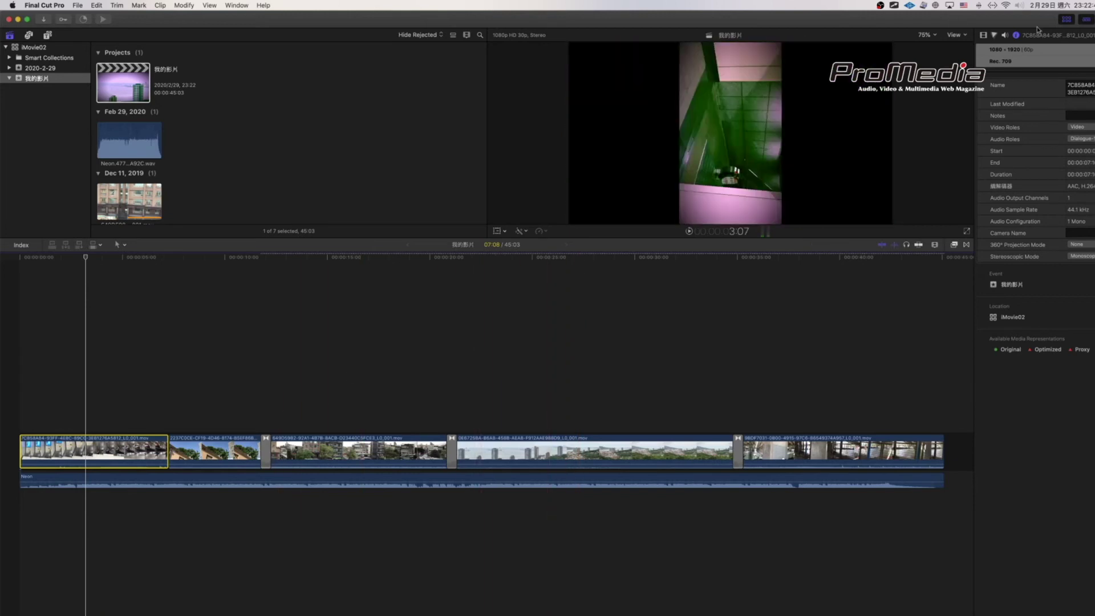
pyautogui.moveTo(982, 27); pyautogui.dragTo(960, 15)
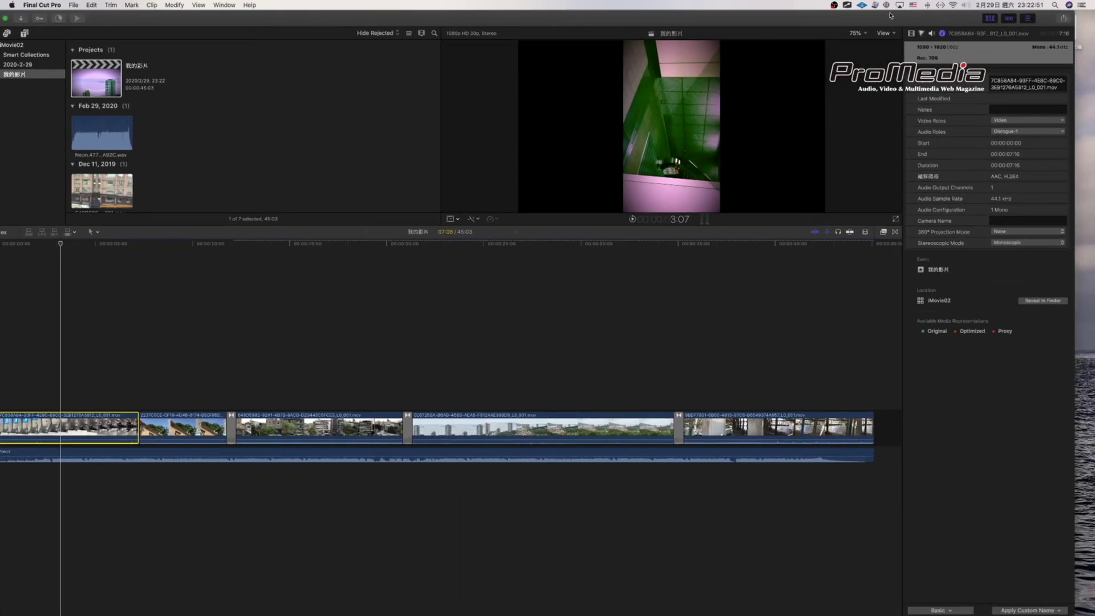
pyautogui.moveTo(891, 15); pyautogui.dragTo(908, 16)
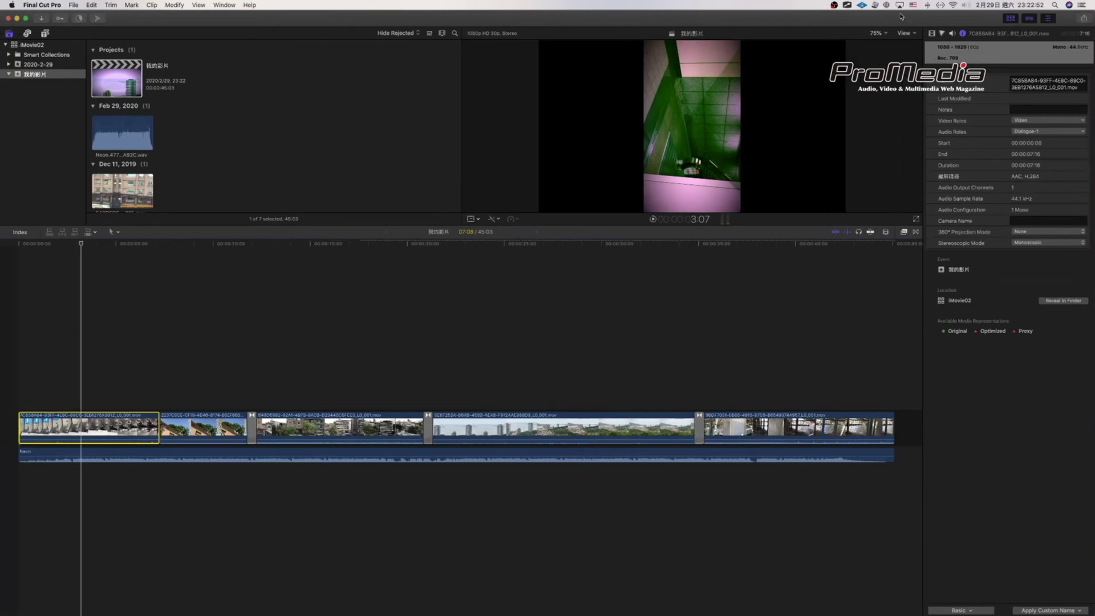
# Step: Compare the vertical first clip with other points in the timeline and with its Sep 10, 2019 source clip in the browser
pyautogui.click(67, 319)
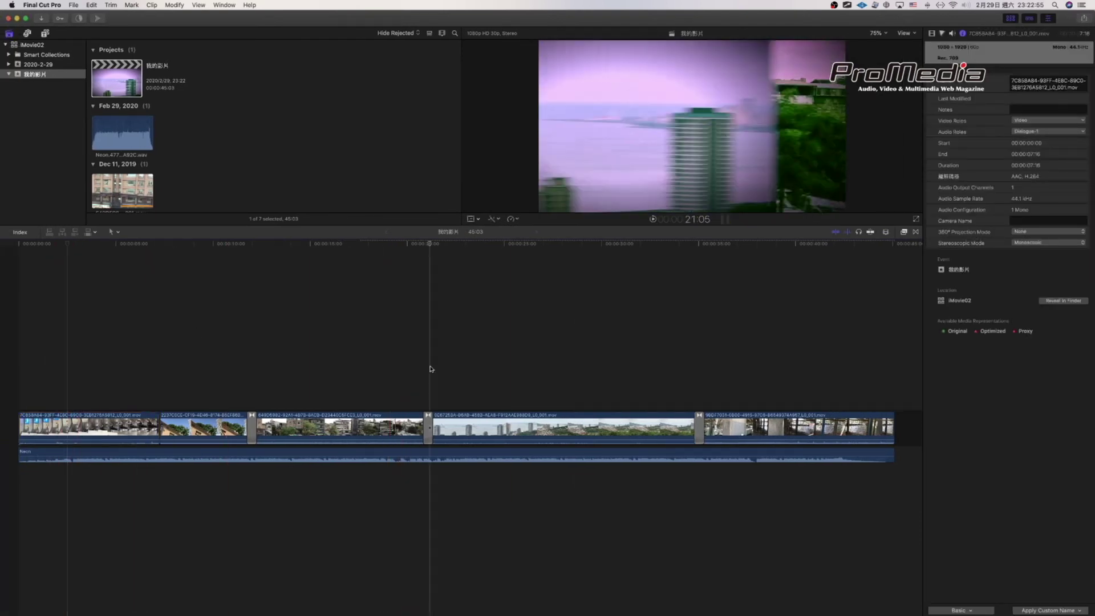
pyautogui.click(443, 354)
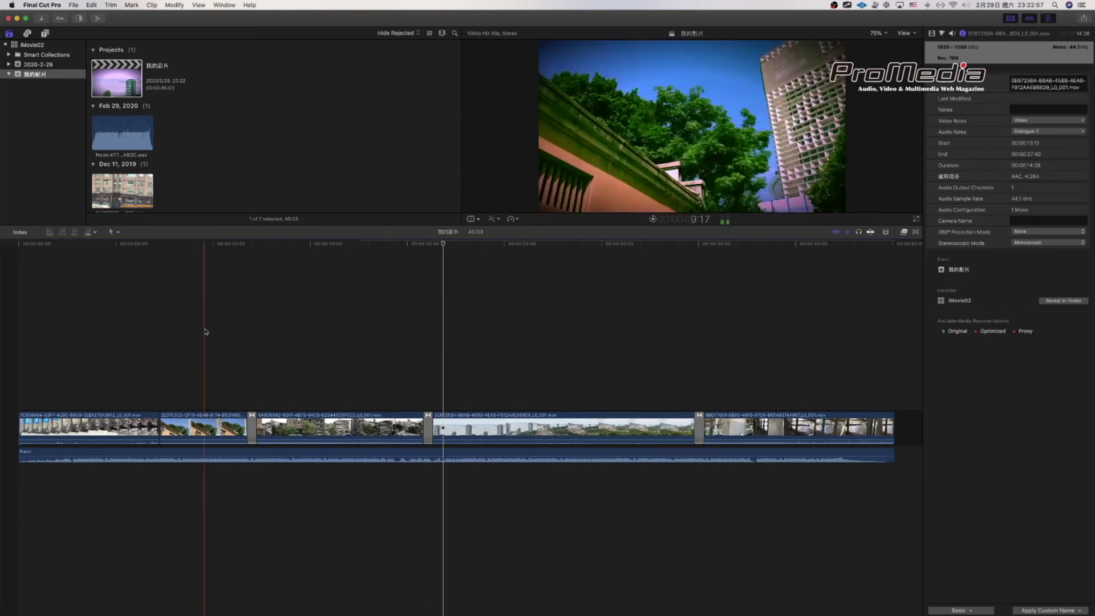
pyautogui.click(92, 350)
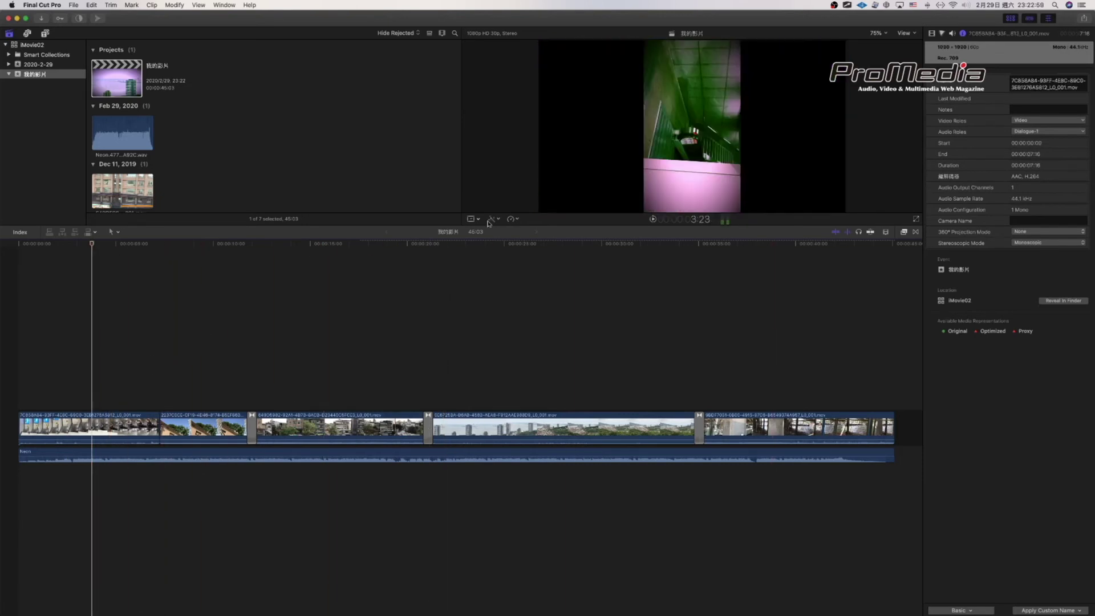
pyautogui.click(89, 428)
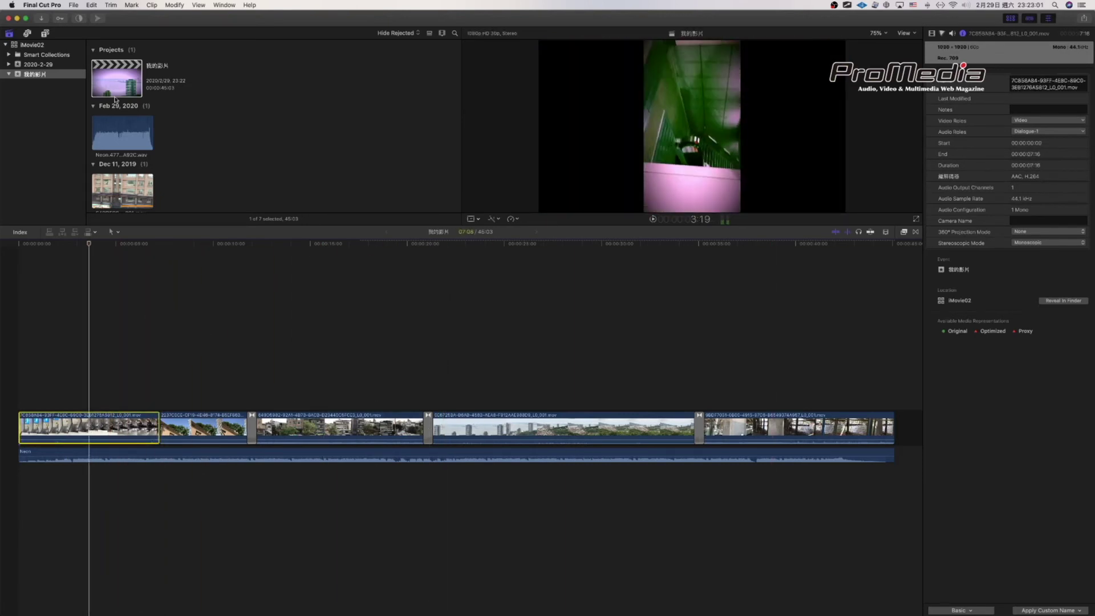
pyautogui.scroll(-5, 115, 100)
pyautogui.click(102, 179)
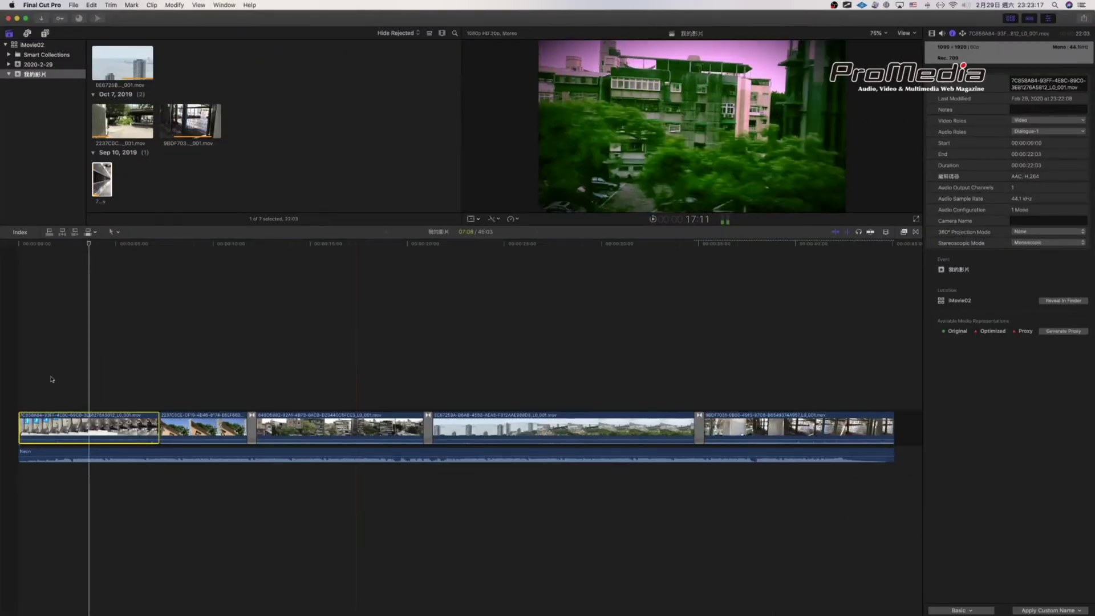
# Step: Set the Transform rotation of the first timeline clip to 90°
pyautogui.click(49, 373)
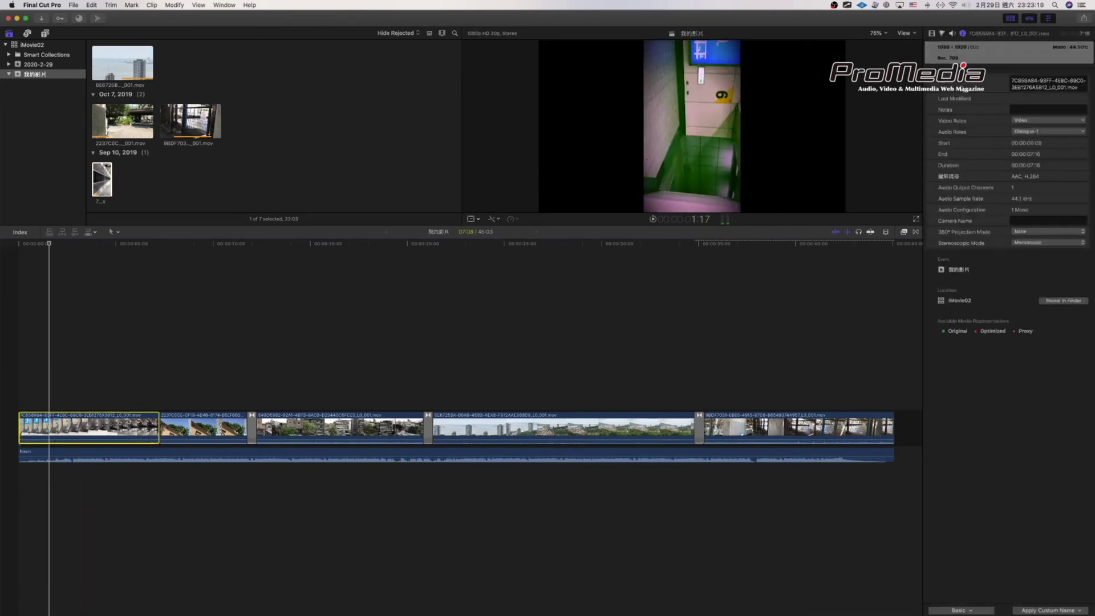
pyautogui.click(932, 33)
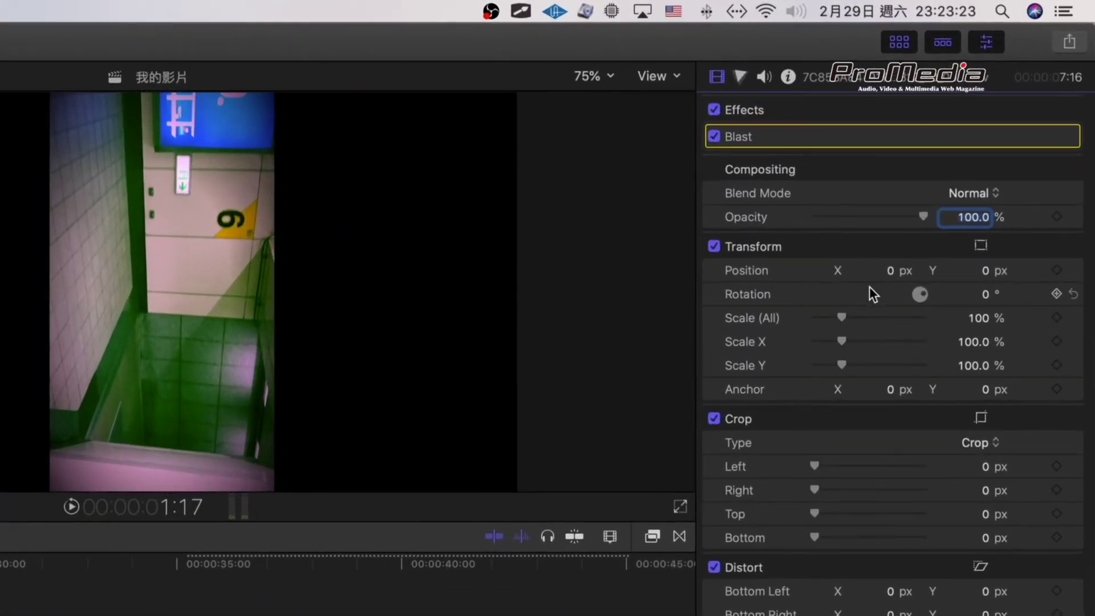
pyautogui.click(984, 296)
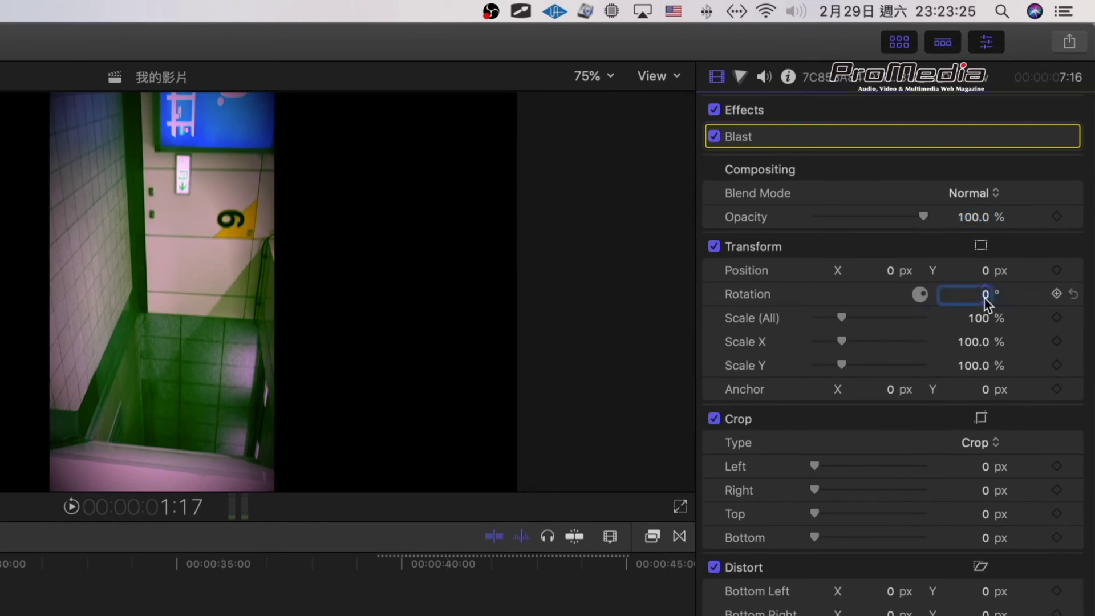
pyautogui.write('90')
pyautogui.press('Return')
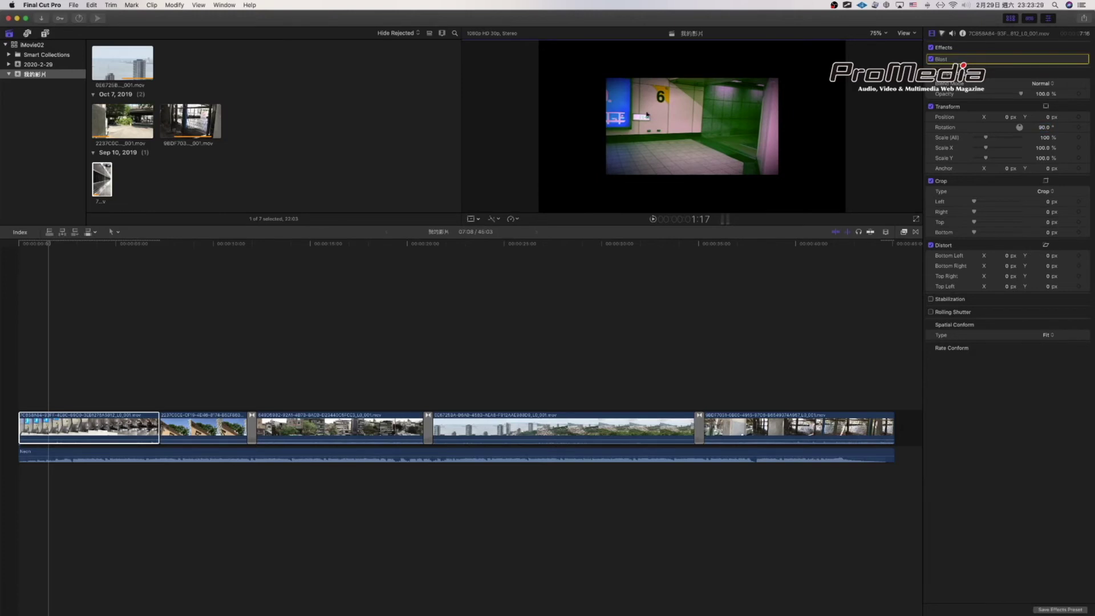
# Step: Set the first clip's Spatial Conform type to Fill and play back the result
pyautogui.click(79, 350)
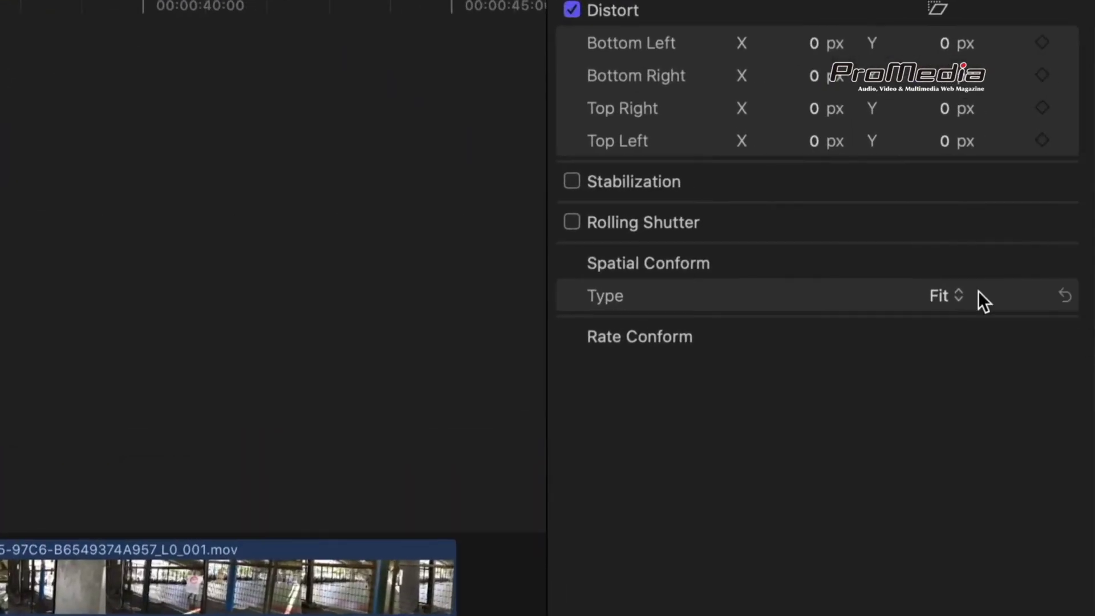
pyautogui.click(1049, 336)
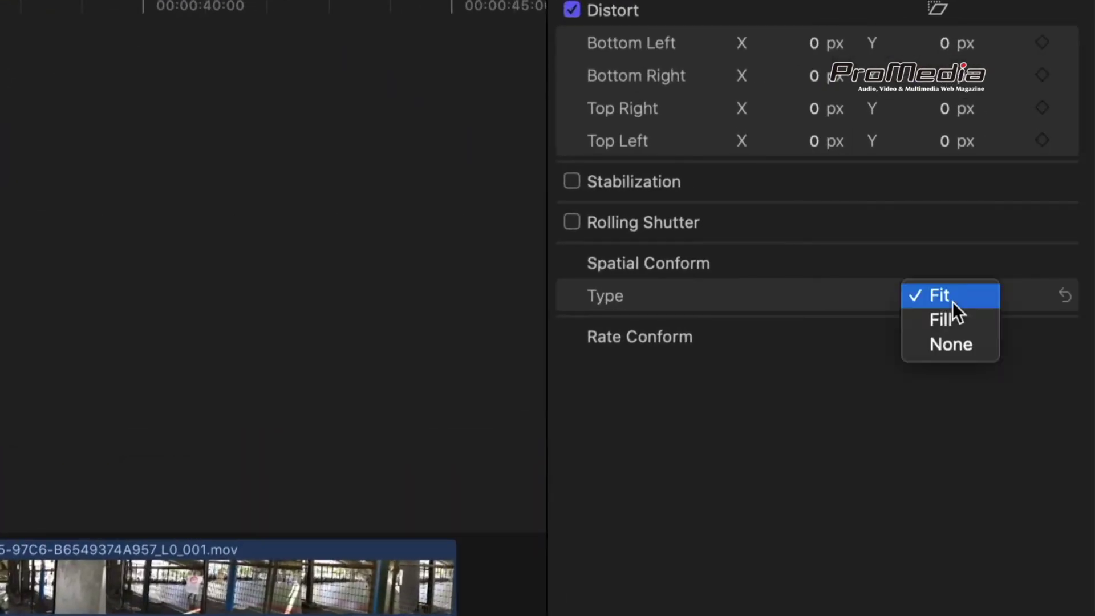
pyautogui.click(970, 323)
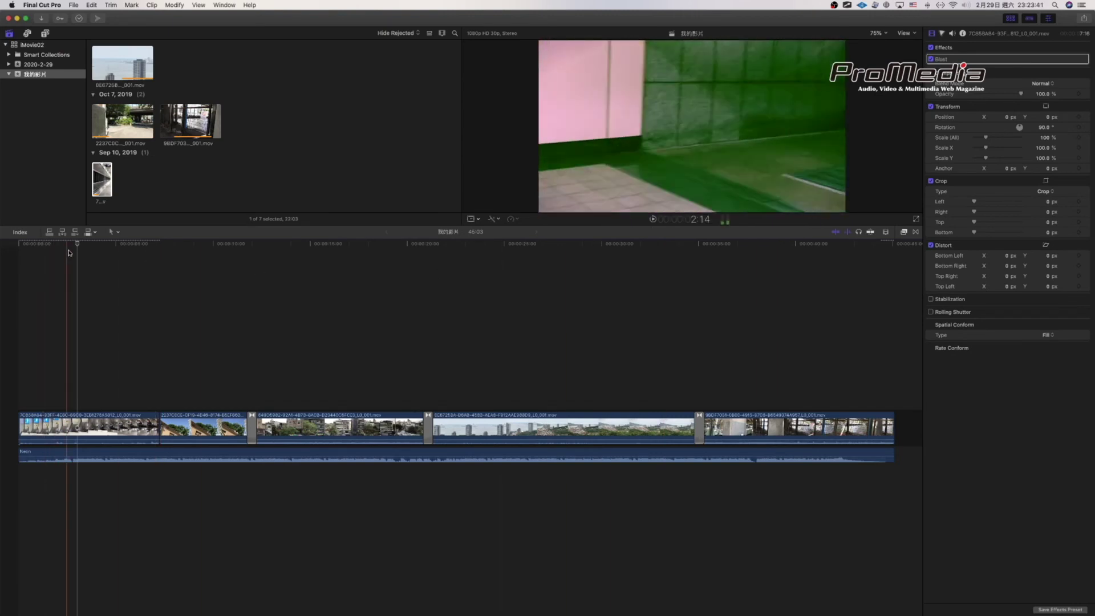
pyautogui.press('space')
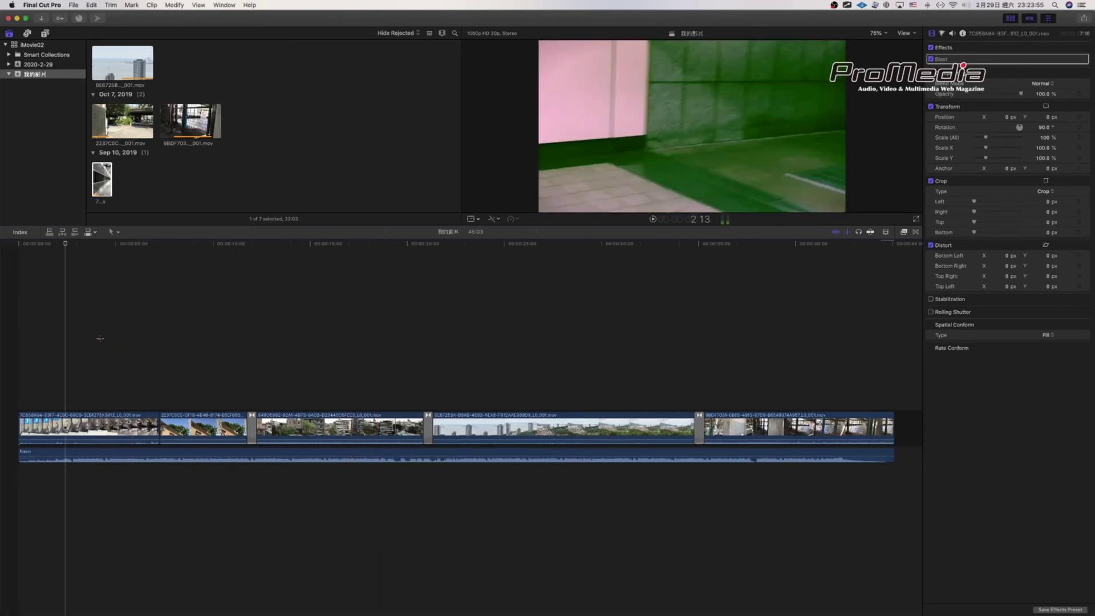
# Step: Try Remove Effects on all clips of the primary storyline, check the timeline and undo the removal
pyautogui.moveTo(98, 337); pyautogui.dragTo(826, 442)
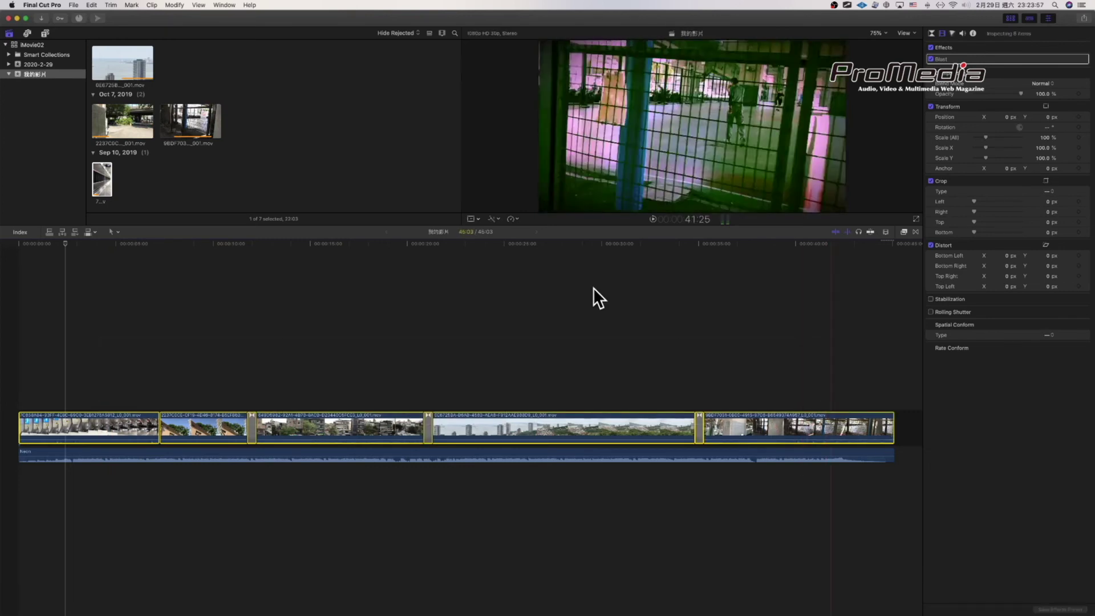
pyautogui.click(111, 4)
pyautogui.moveTo(91, 5)
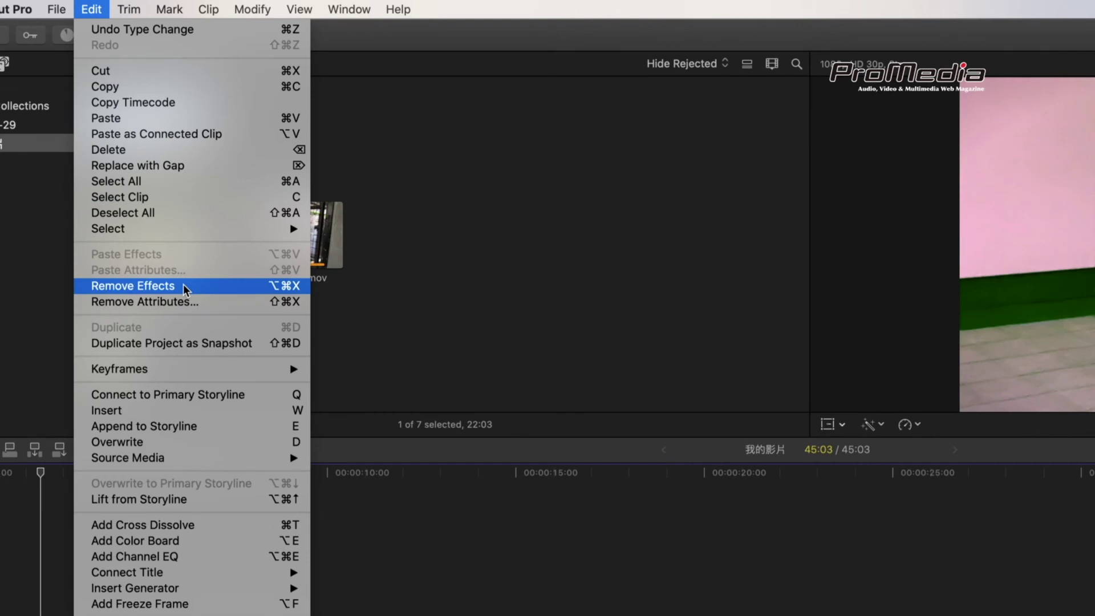
pyautogui.click(183, 284)
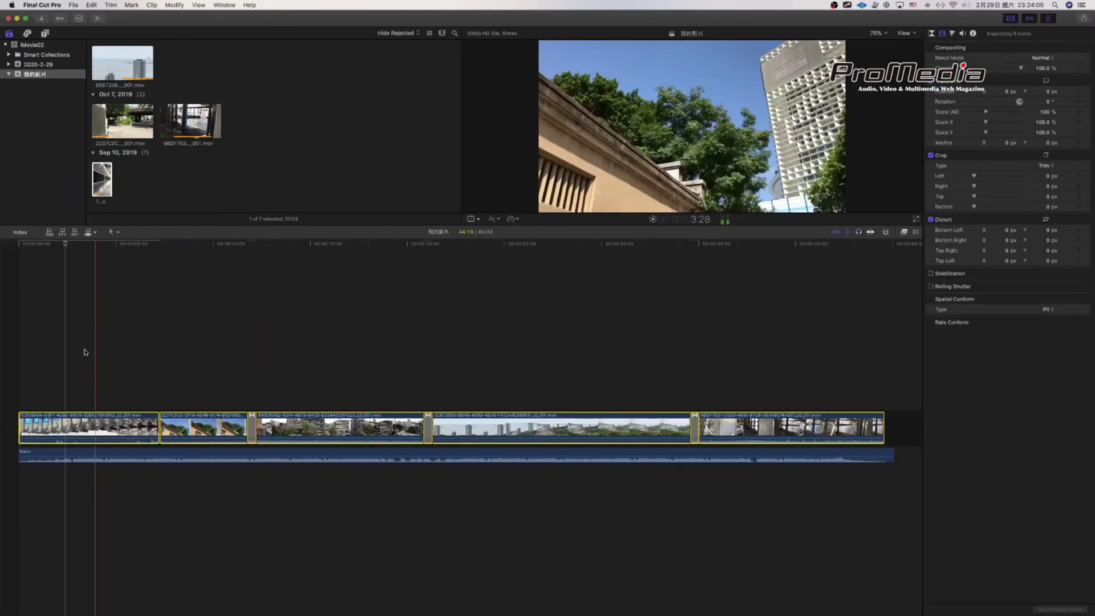
pyautogui.click(85, 352)
pyautogui.press('space')
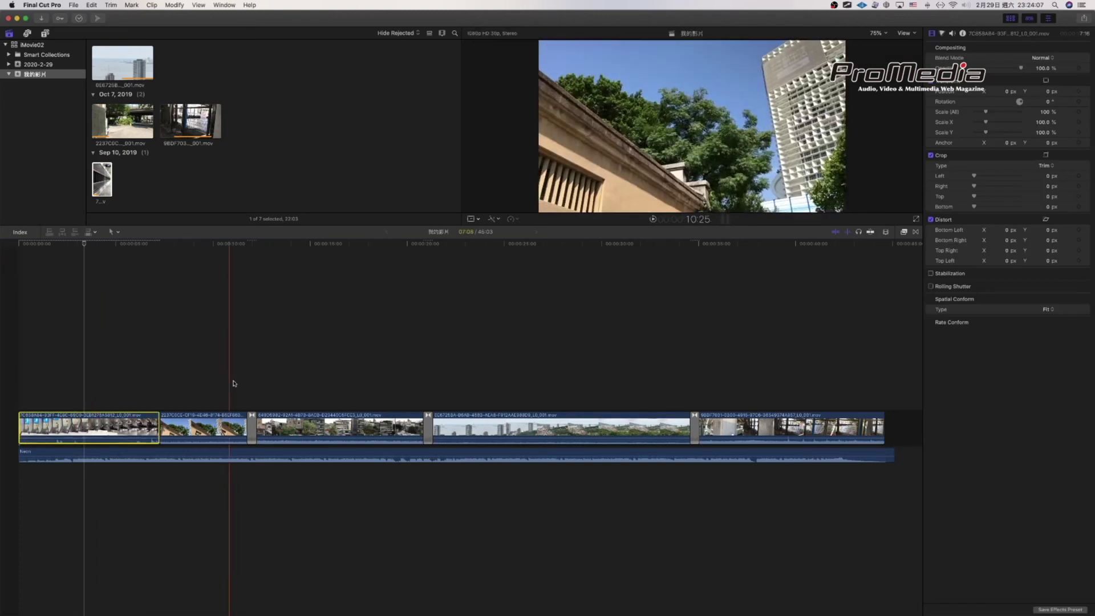
pyautogui.press('super+z')
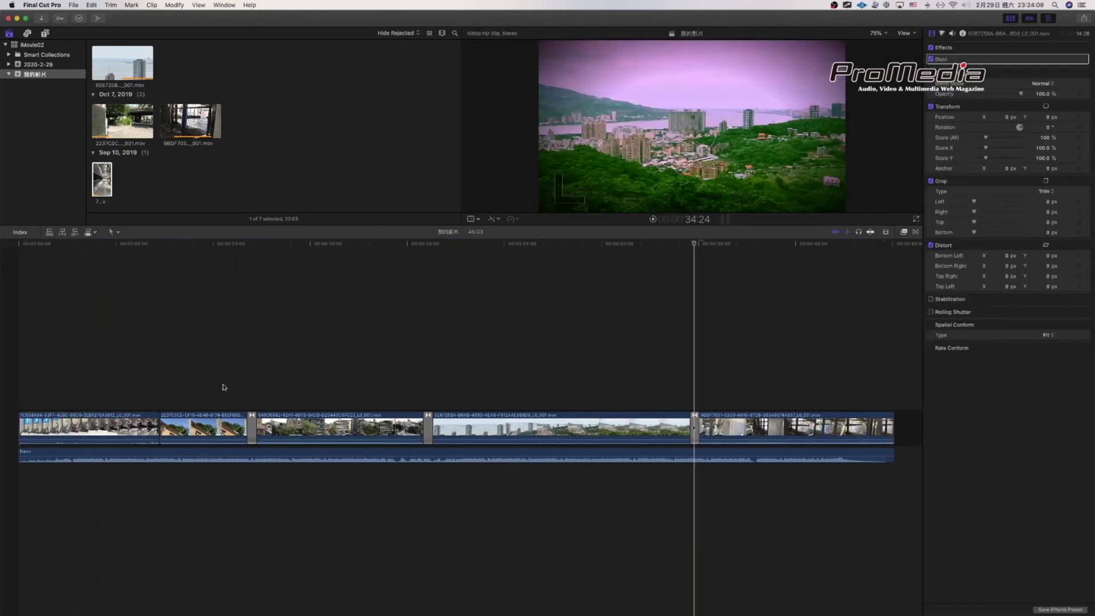
pyautogui.click(167, 368)
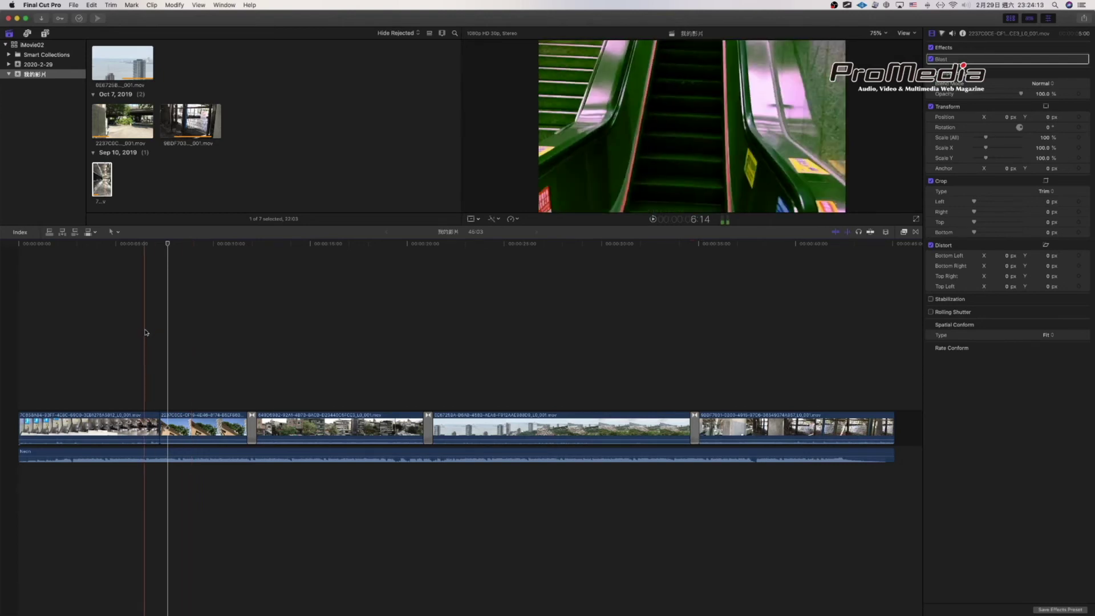
# Step: Open Remove Attributes for all clips of the primary storyline and review the attributes offered for removal
pyautogui.moveTo(116, 330); pyautogui.dragTo(821, 435)
pyautogui.click(110, 4)
pyautogui.moveTo(91, 4)
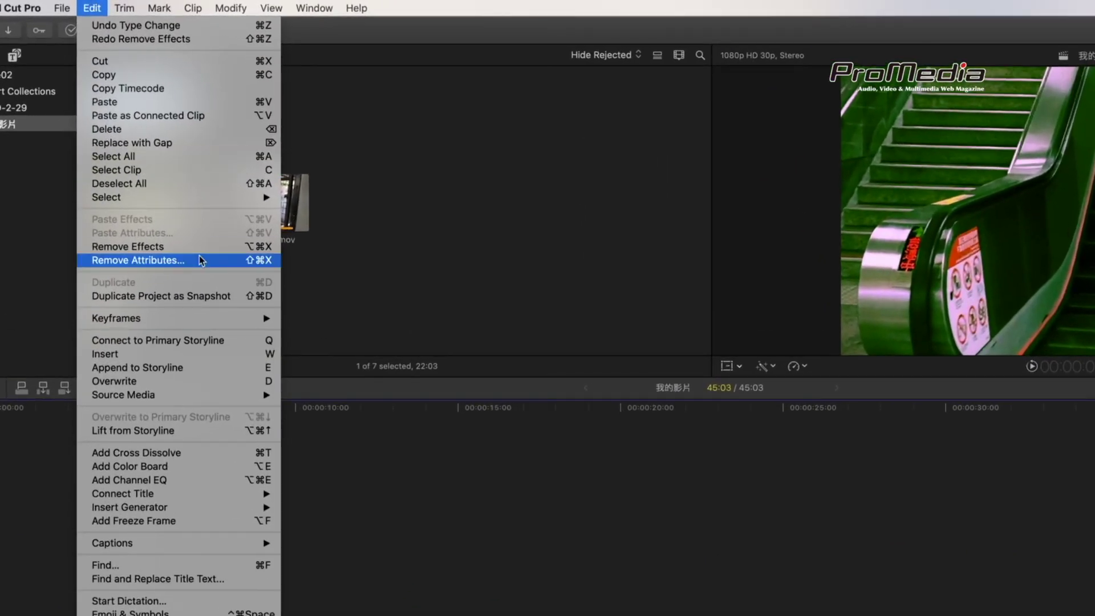
pyautogui.click(200, 261)
pyautogui.moveTo(808, 181); pyautogui.dragTo(549, 111)
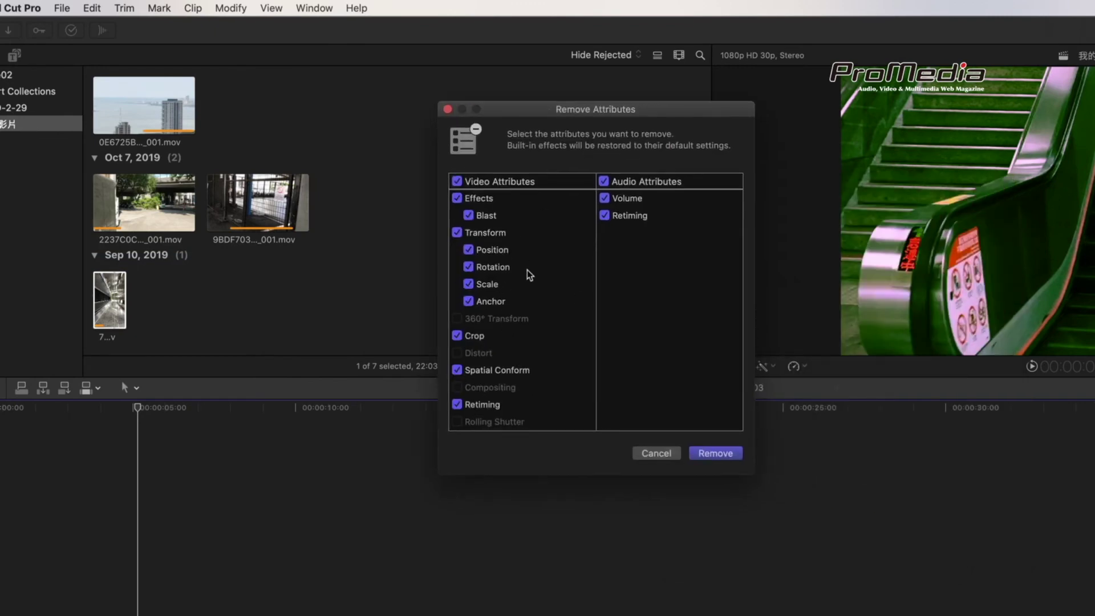
pyautogui.scroll(-5, 527, 269)
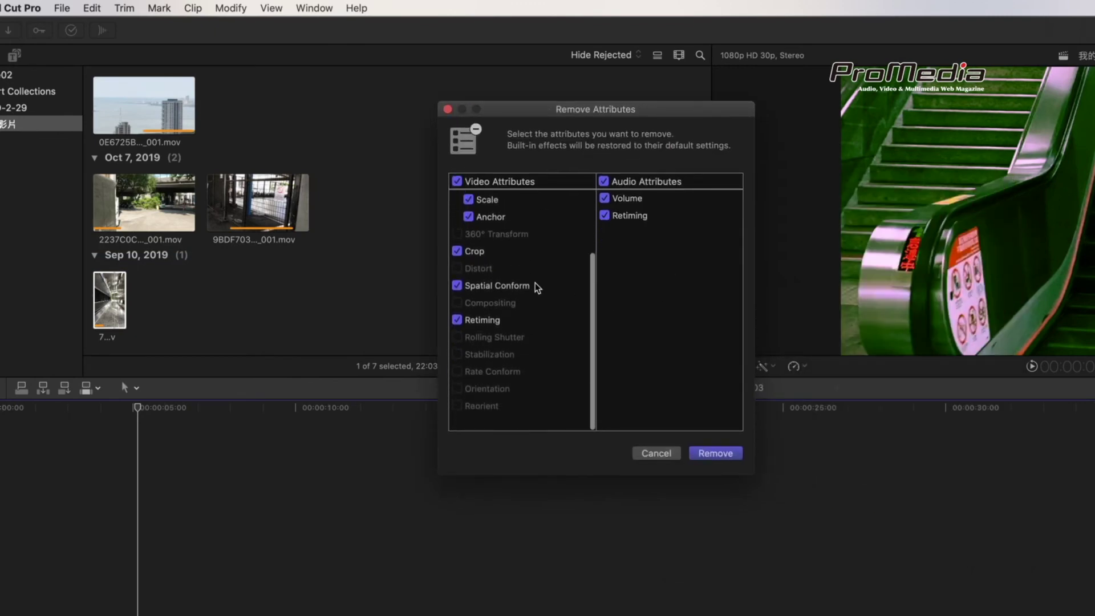
pyautogui.scroll(5, 534, 283)
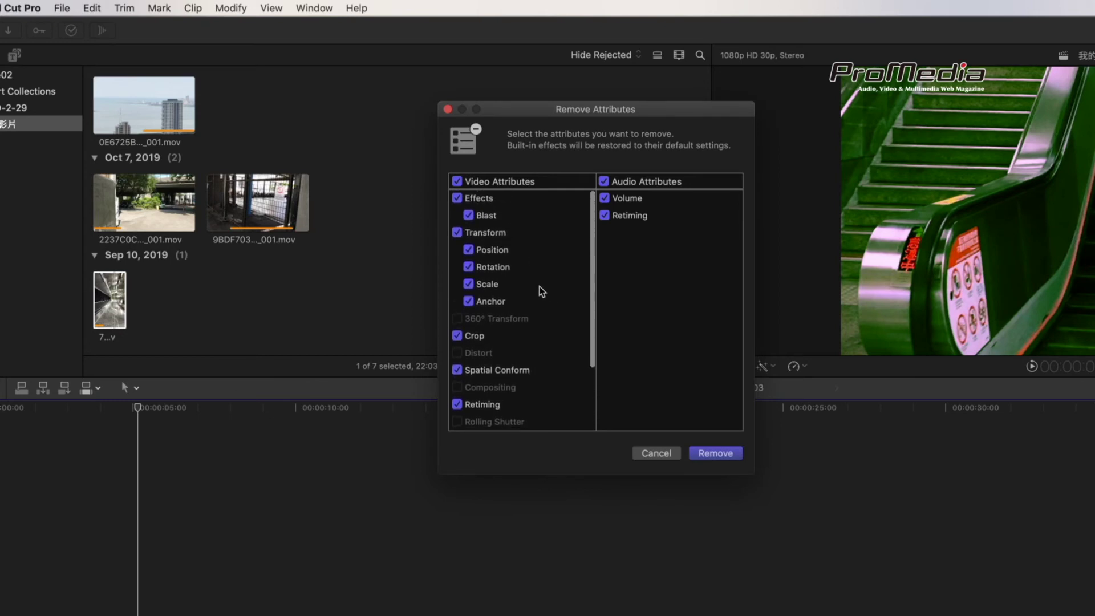
# Step: Remove the Blast effect, Crop and Spatial Conform attributes from the selected clips, keeping Transform, Retiming and all audio attributes
pyautogui.click(468, 215)
pyautogui.click(459, 198)
pyautogui.click(460, 232)
pyautogui.click(605, 215)
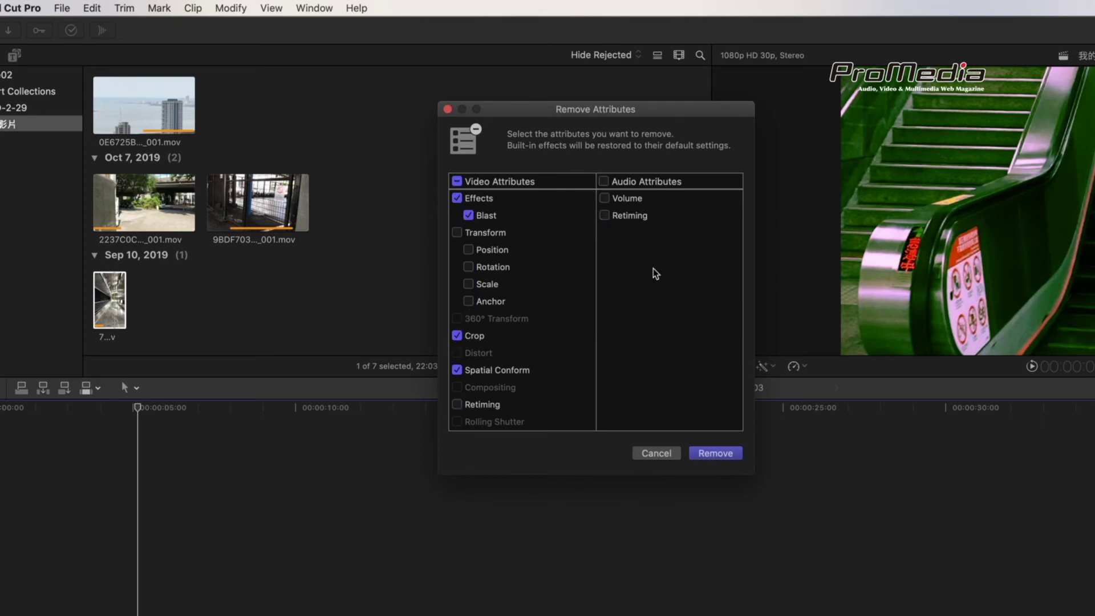
pyautogui.click(716, 453)
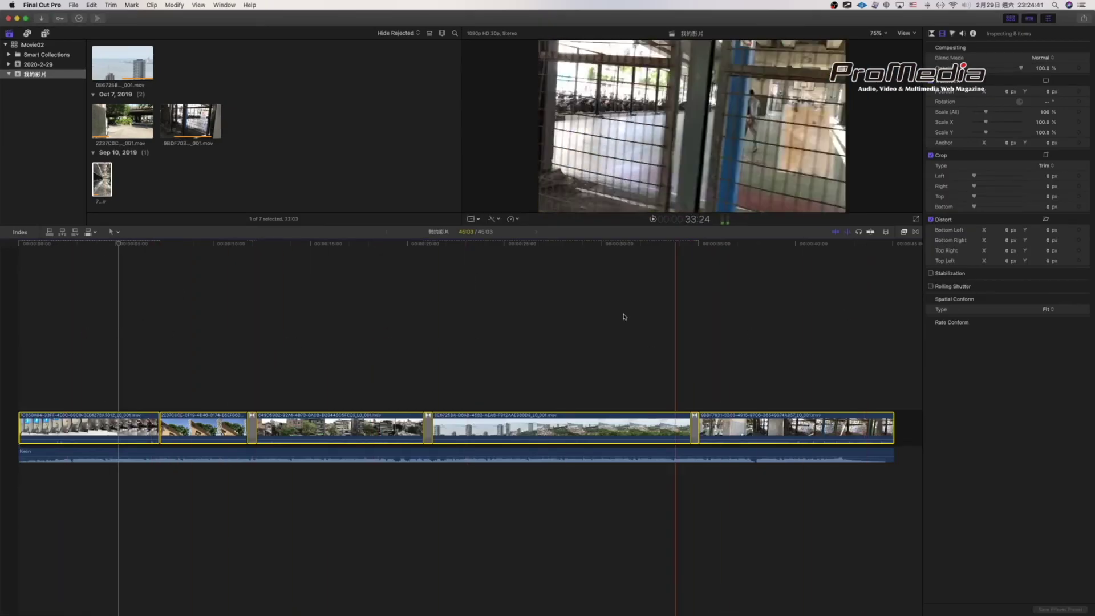
# Step: Set the first clip's Spatial Conform type to Fill and check the city-view clip farther along the timeline
pyautogui.click(73, 343)
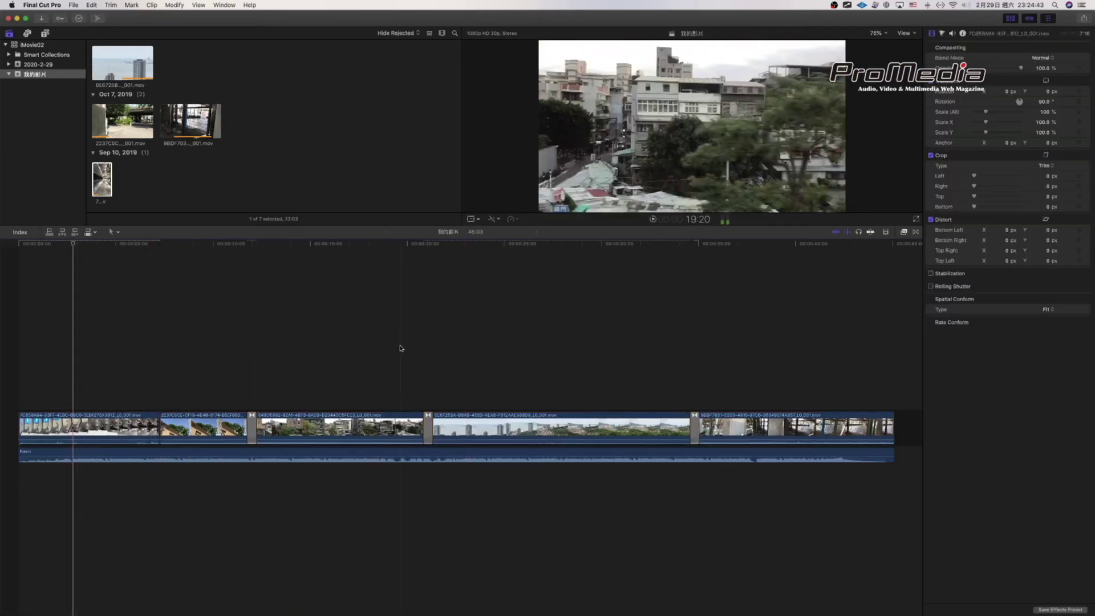
pyautogui.click(69, 428)
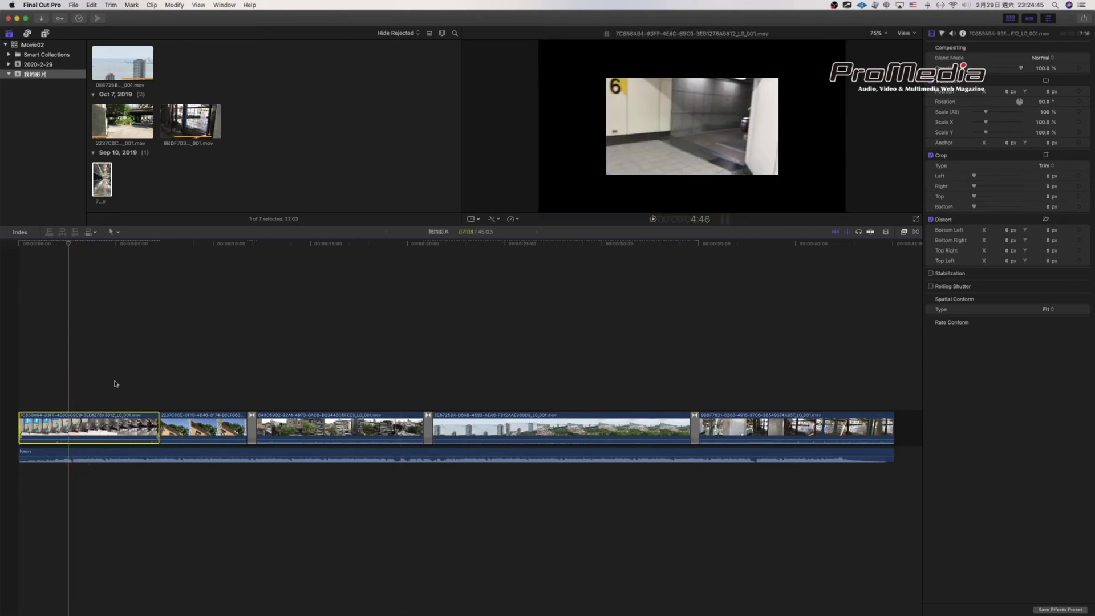
pyautogui.click(114, 384)
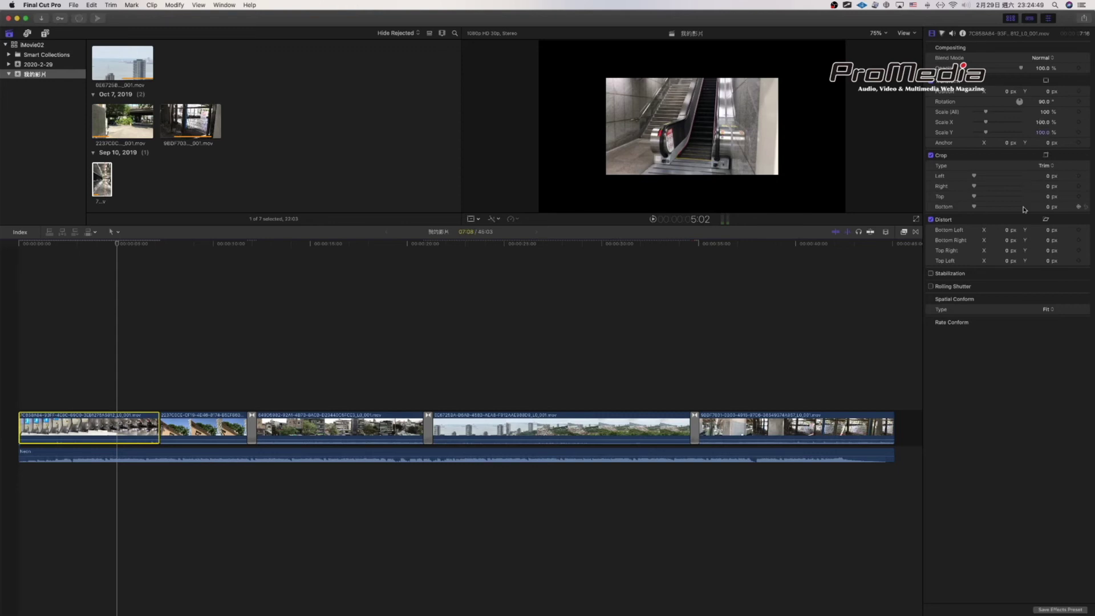
pyautogui.click(1048, 309)
pyautogui.click(1052, 318)
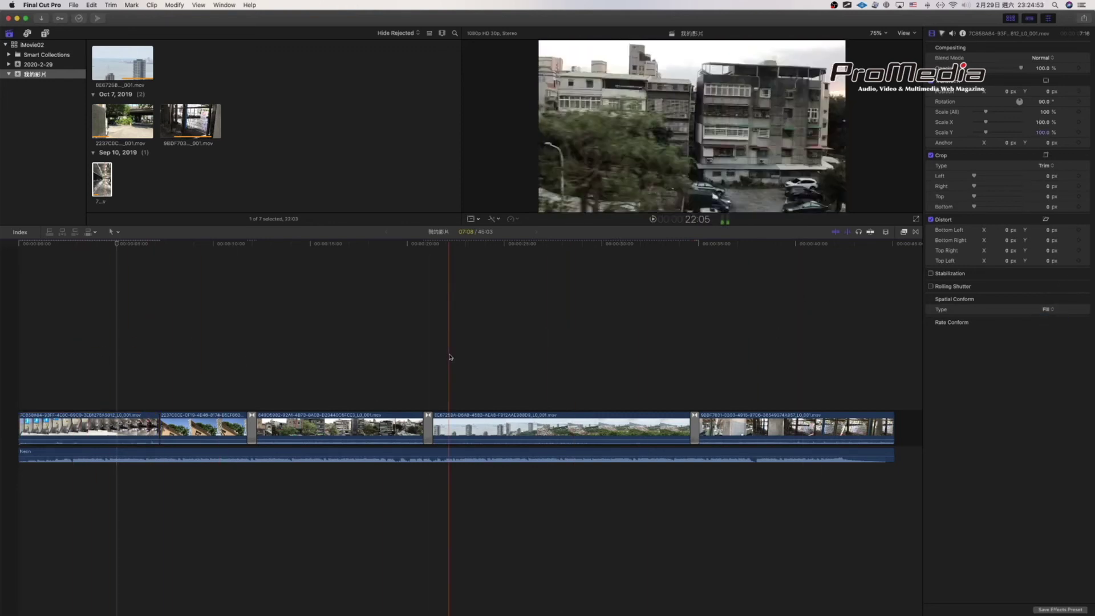
pyautogui.click(450, 357)
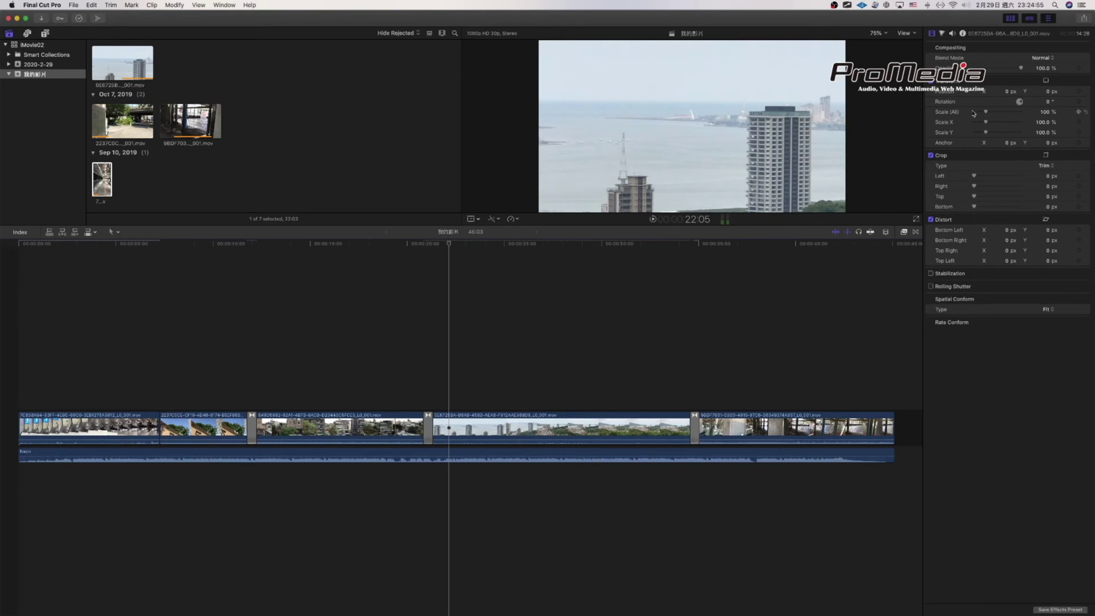
# Step: Restore the default workspace, roll the transition between the third and fourth clips about one second earlier, and keep the inspector shown
pyautogui.press('super+0')
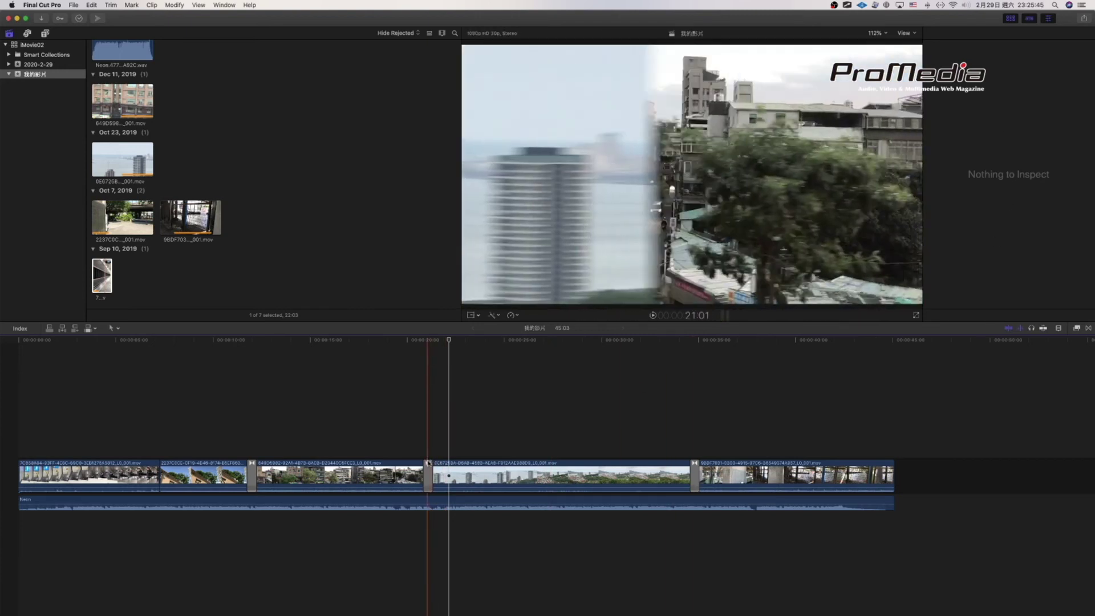
pyautogui.moveTo(428, 463)
pyautogui.mouseDown()
pyautogui.moveTo(359, 456)
pyautogui.moveTo(409, 456)
pyautogui.mouseUp()
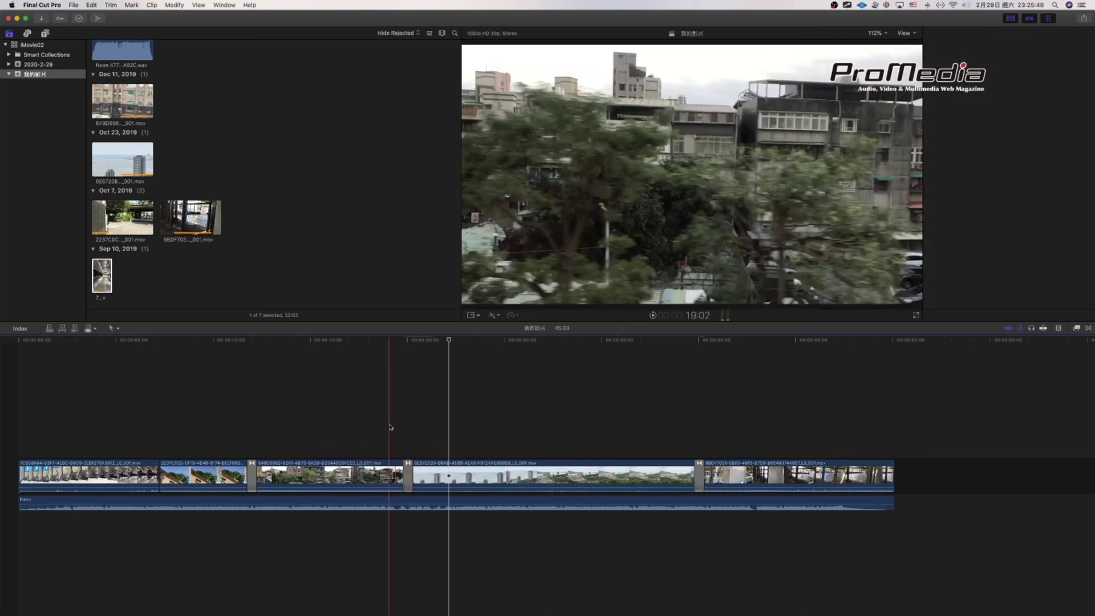
pyautogui.click(391, 427)
pyautogui.press('super+4')
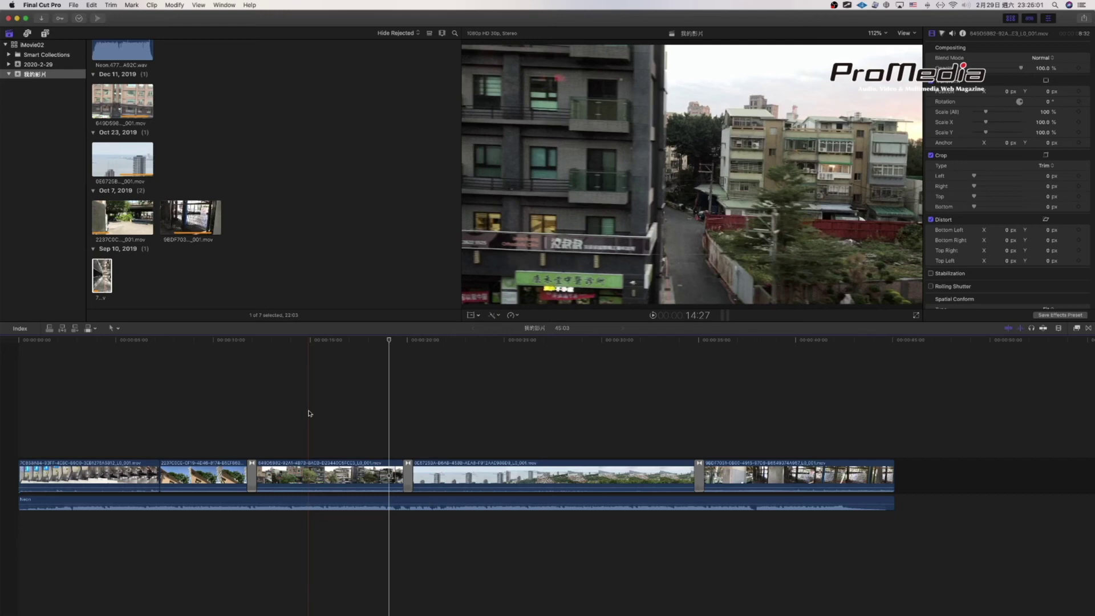
# Step: Check the street-view footage in the third clip and select the sea-view clip after it
pyautogui.click(356, 413)
pyautogui.click(319, 474)
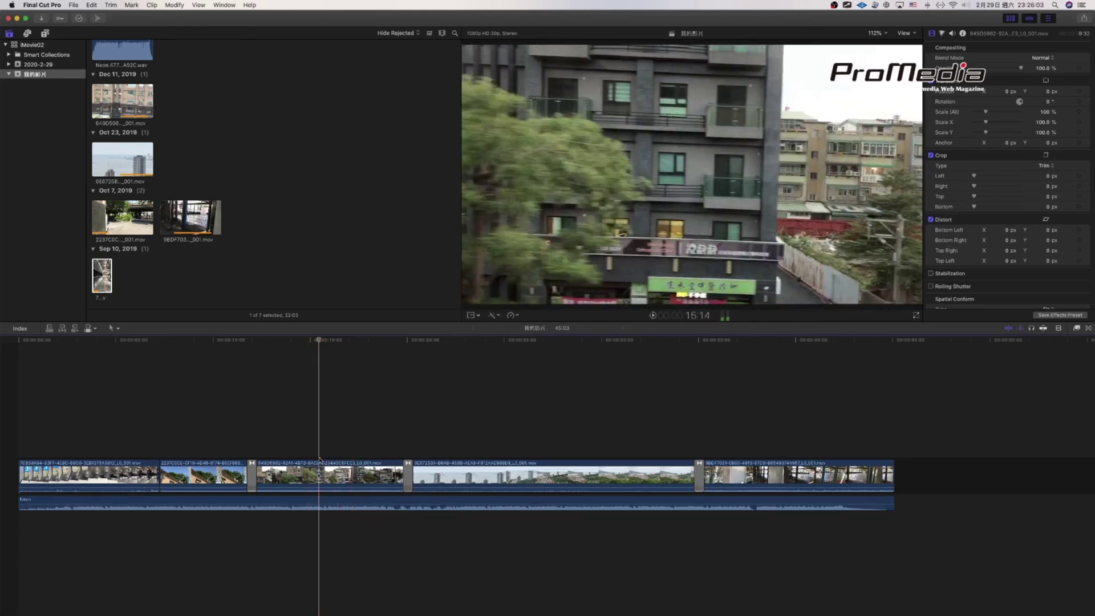
pyautogui.click(503, 476)
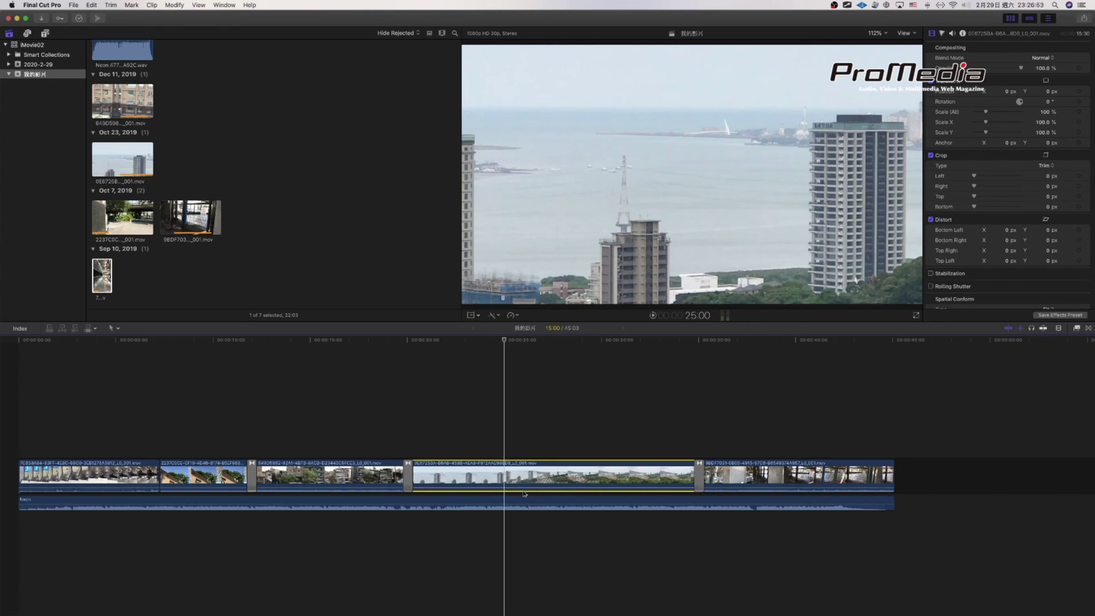
# Step: Switch to Safari and open the fcp.co website in a new tab
pyautogui.click(535, 599)
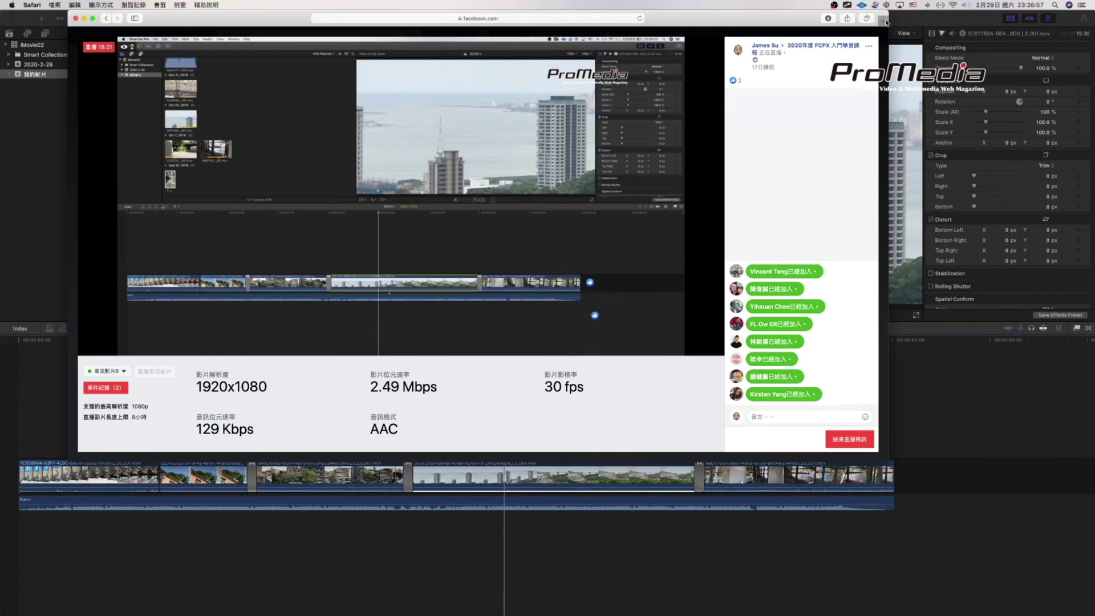
pyautogui.click(883, 21)
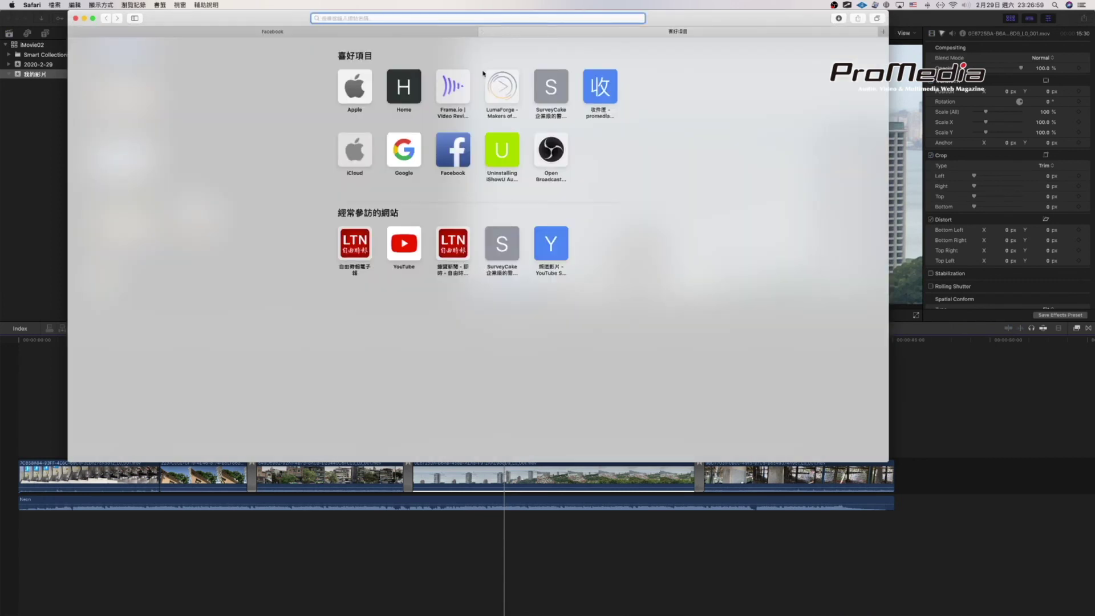
pyautogui.write('fcp')
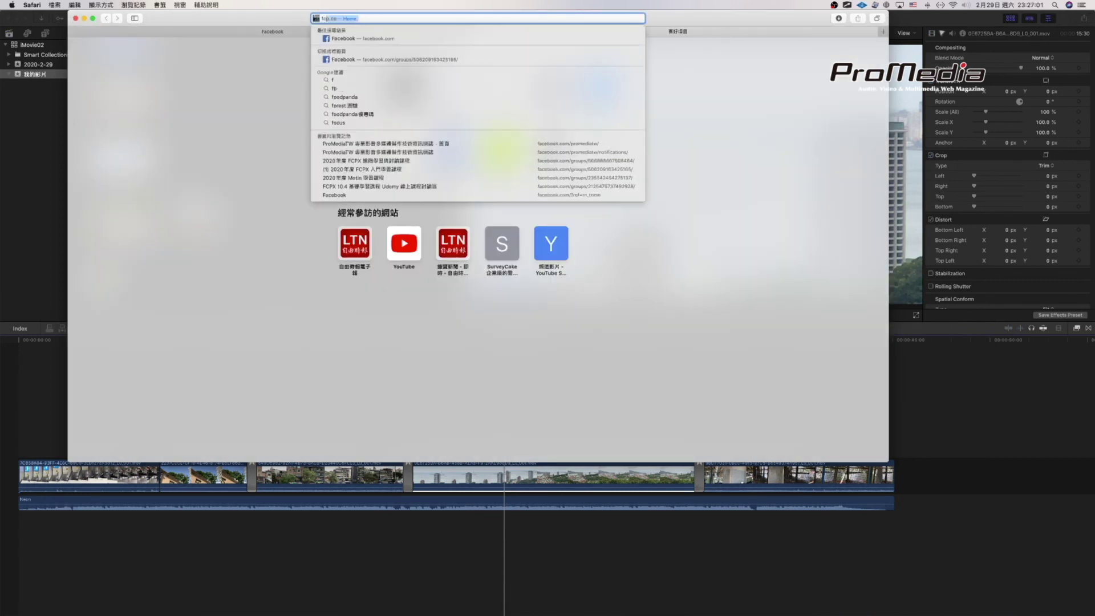
pyautogui.press('Return')
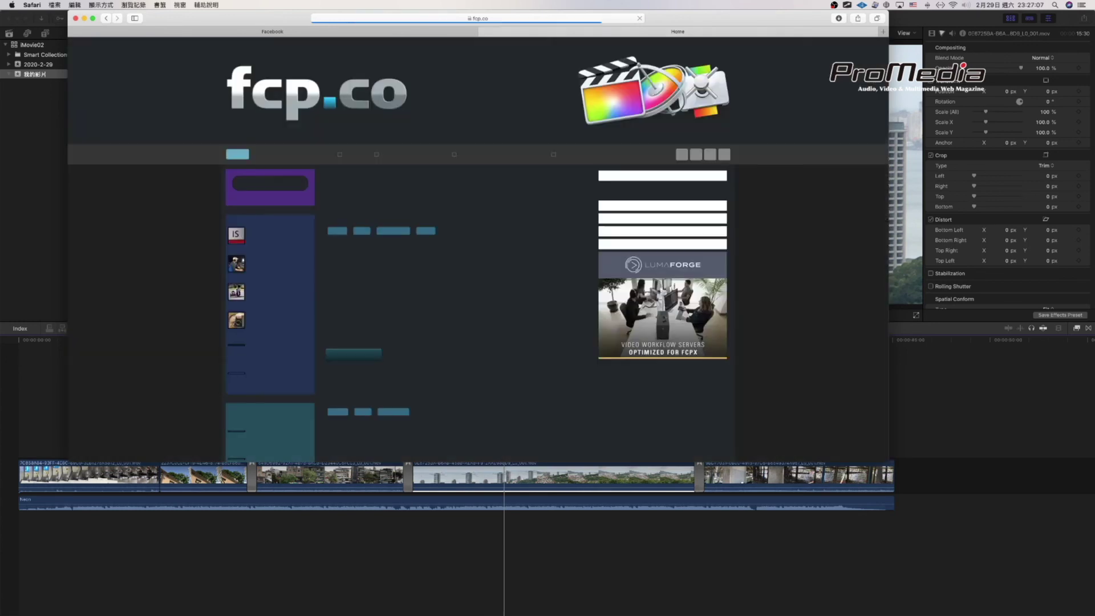
# Step: Find the article "iOS Video Editor LumaFusion Adds XML Export to Final Cut Pro X" on the home page and open it in full
pyautogui.scroll(-15, 409, 195)
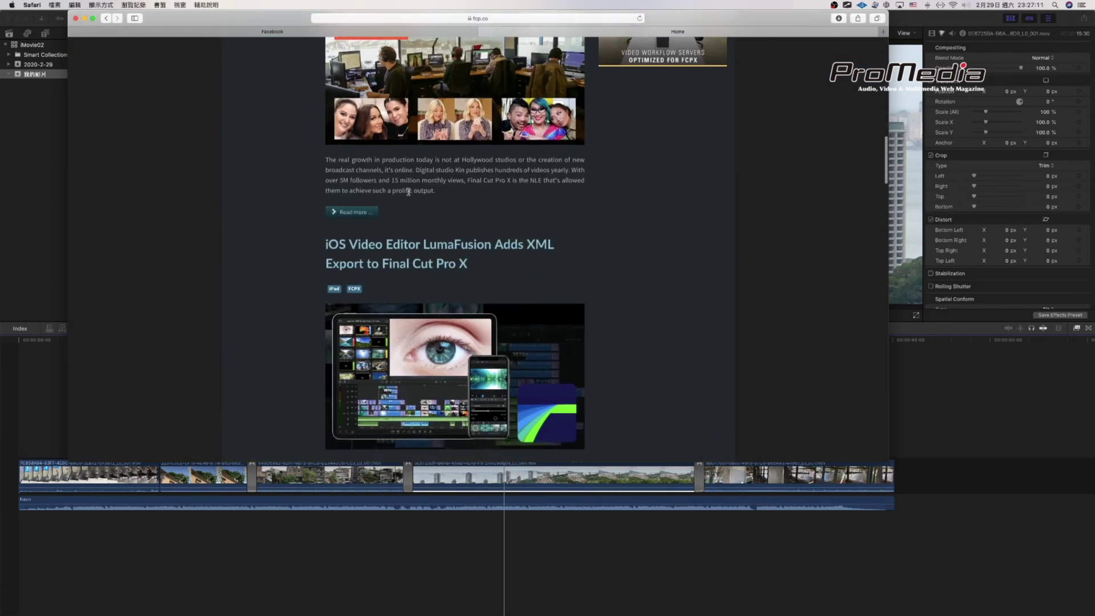
pyautogui.scroll(-3, 408, 195)
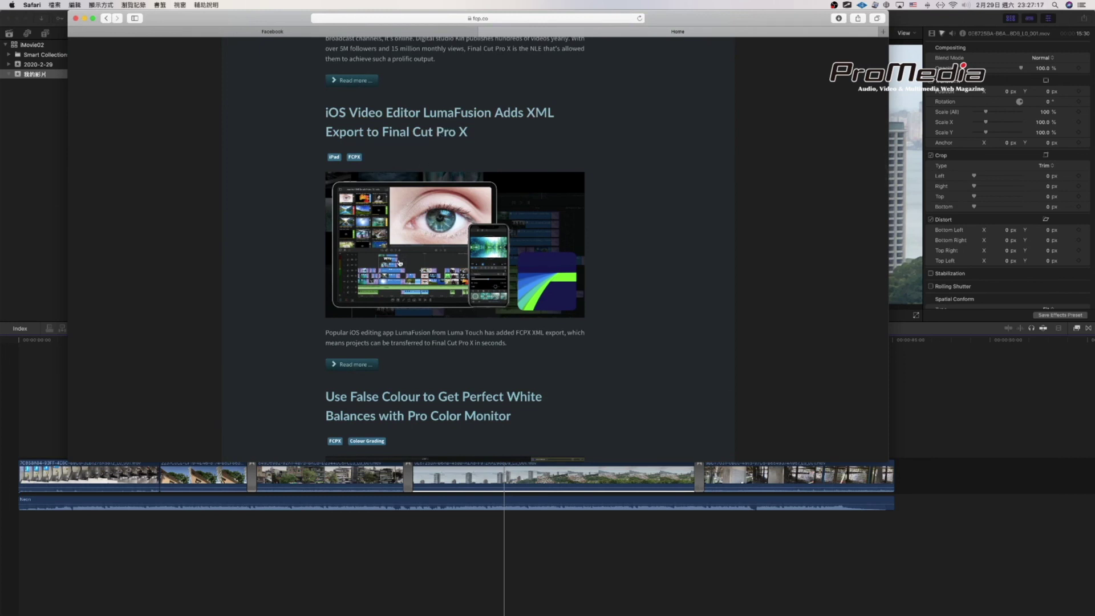
pyautogui.click(364, 365)
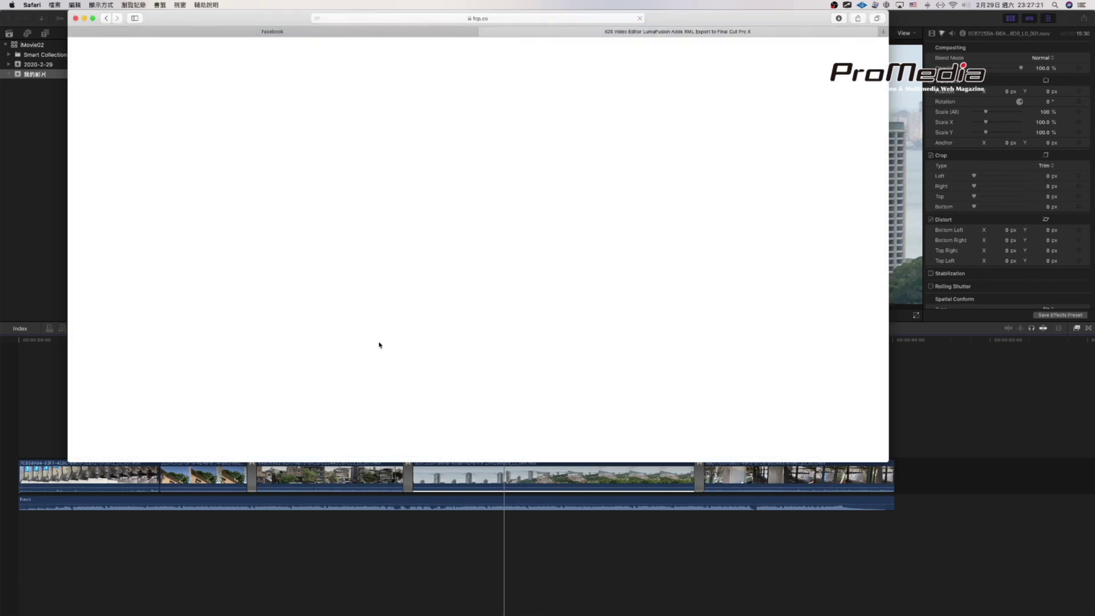
# Step: Read through the LumaFusion article, examining its headline, lead image, XML export details and the LumaFusion 2.2 demo videos
pyautogui.scroll(-5, 427, 286)
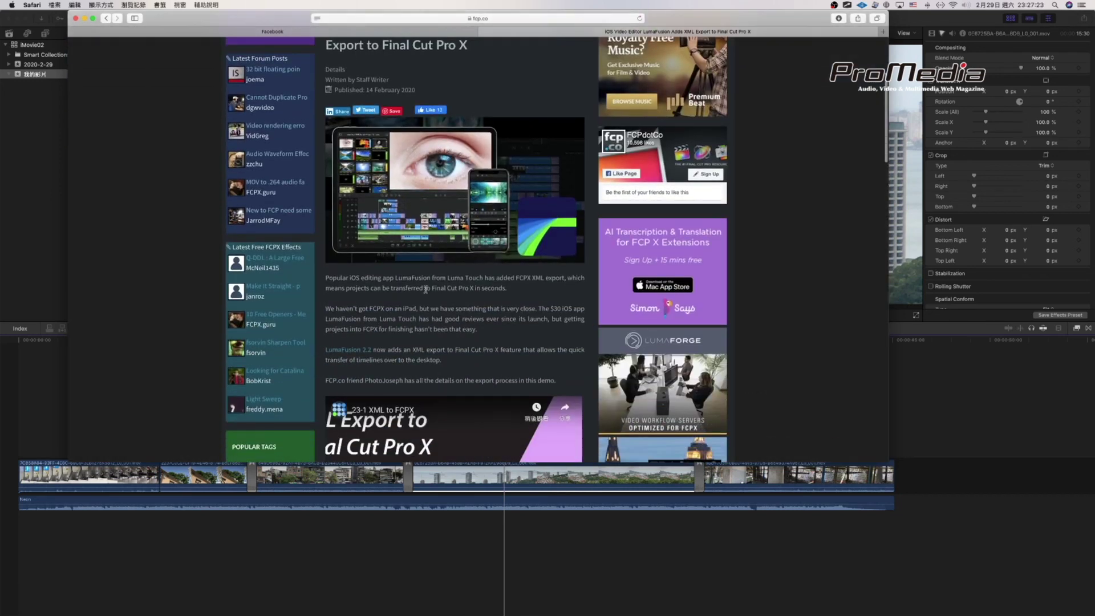
pyautogui.scroll(5, 483, 207)
pyautogui.scroll(2, 483, 207)
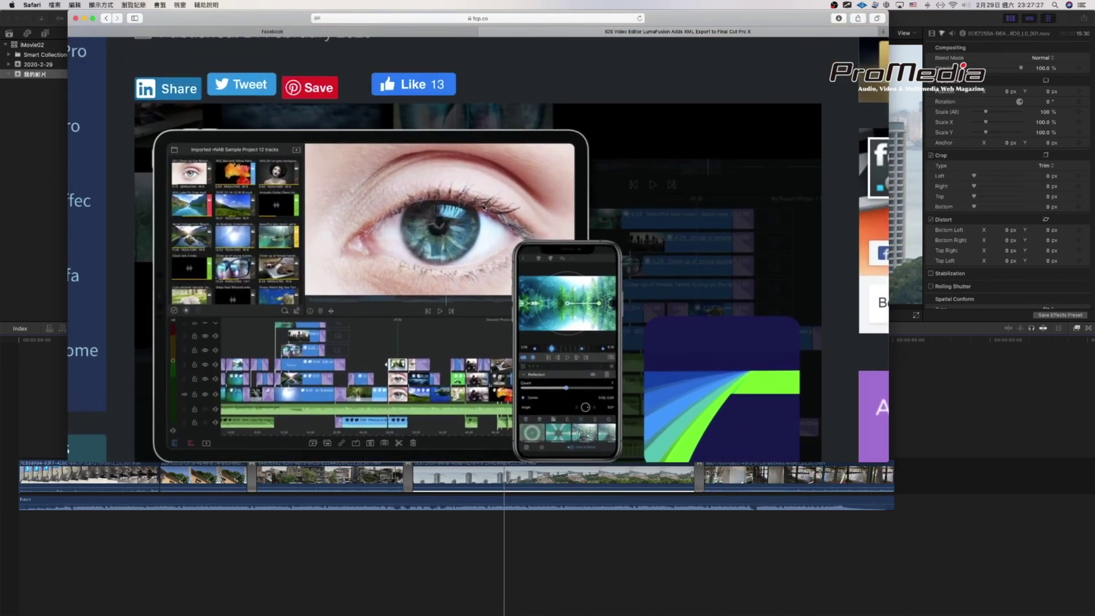
pyautogui.scroll(-5, 484, 207)
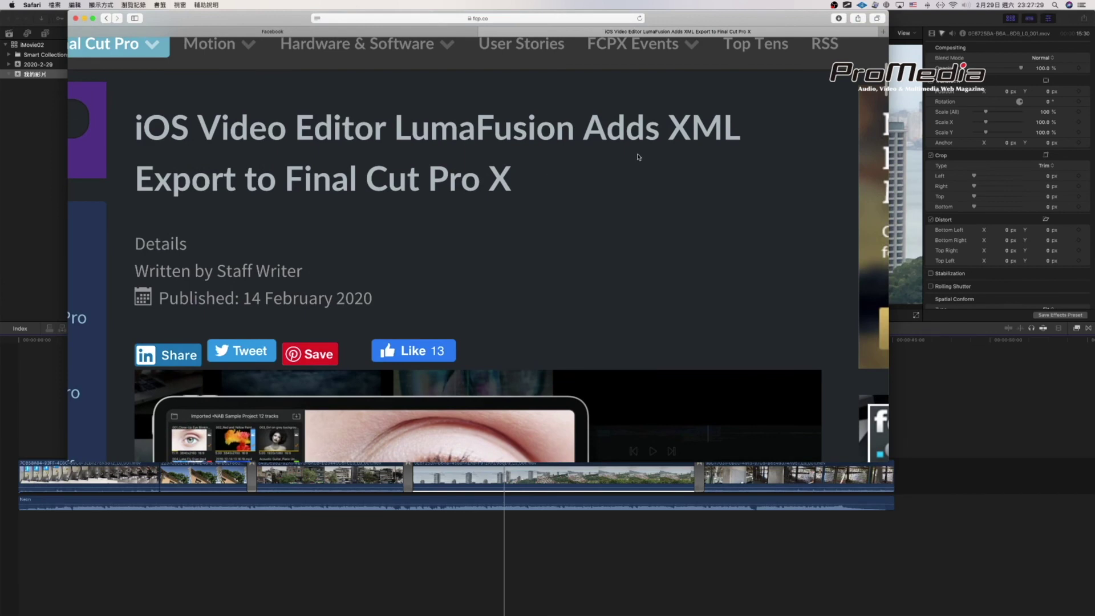
pyautogui.scroll(5, 638, 157)
pyautogui.scroll(-15, 638, 157)
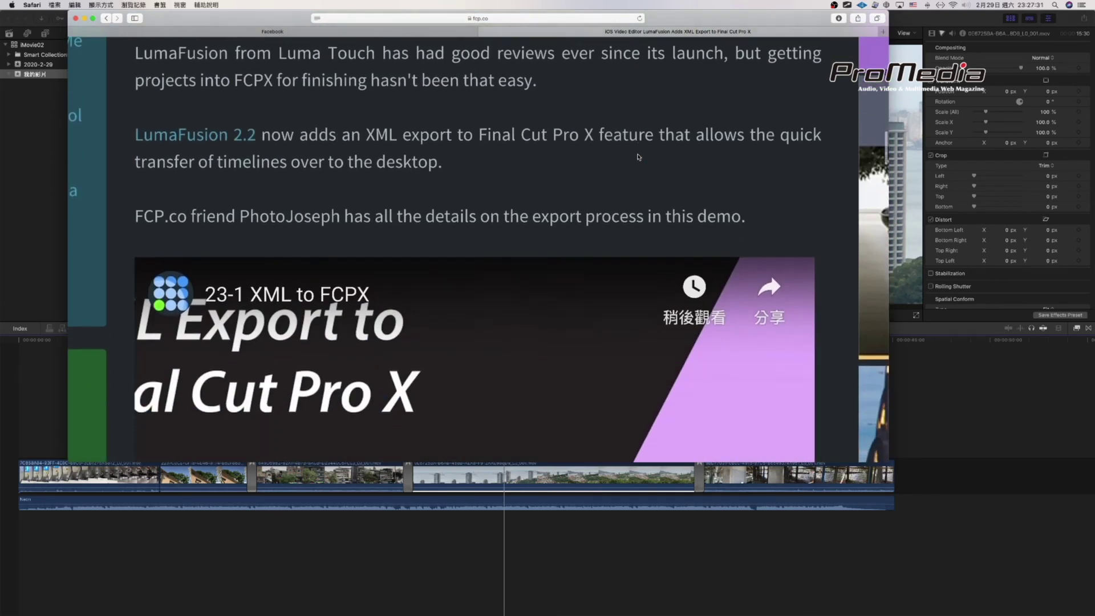
pyautogui.scroll(-5, 638, 157)
pyautogui.scroll(3, 635, 156)
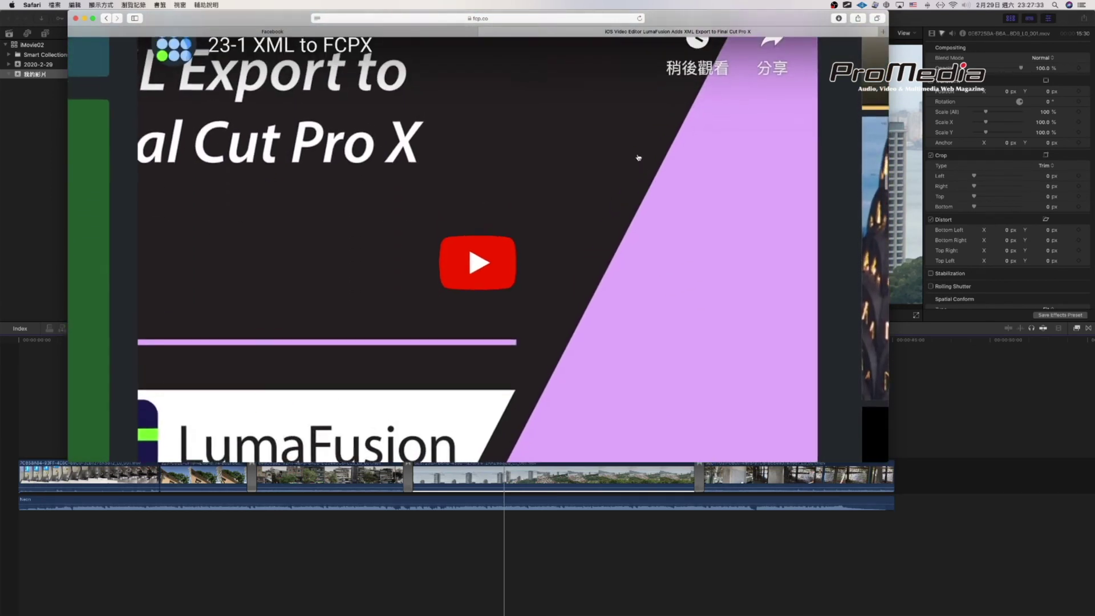
pyautogui.scroll(-5, 636, 156)
pyautogui.scroll(-10, 532, 112)
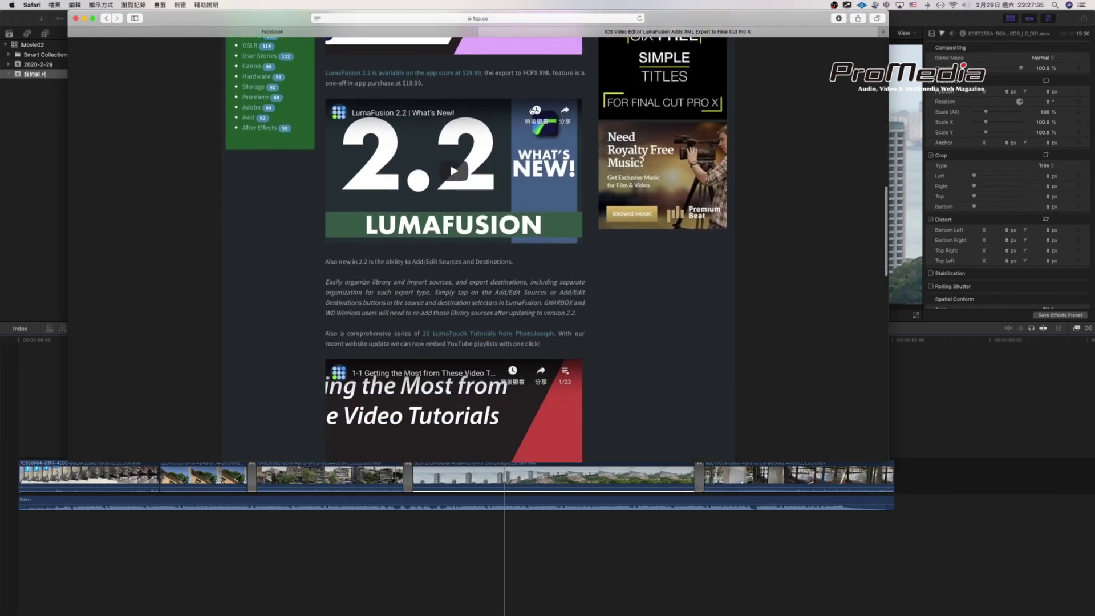
pyautogui.scroll(-4, 532, 111)
pyautogui.scroll(6, 532, 112)
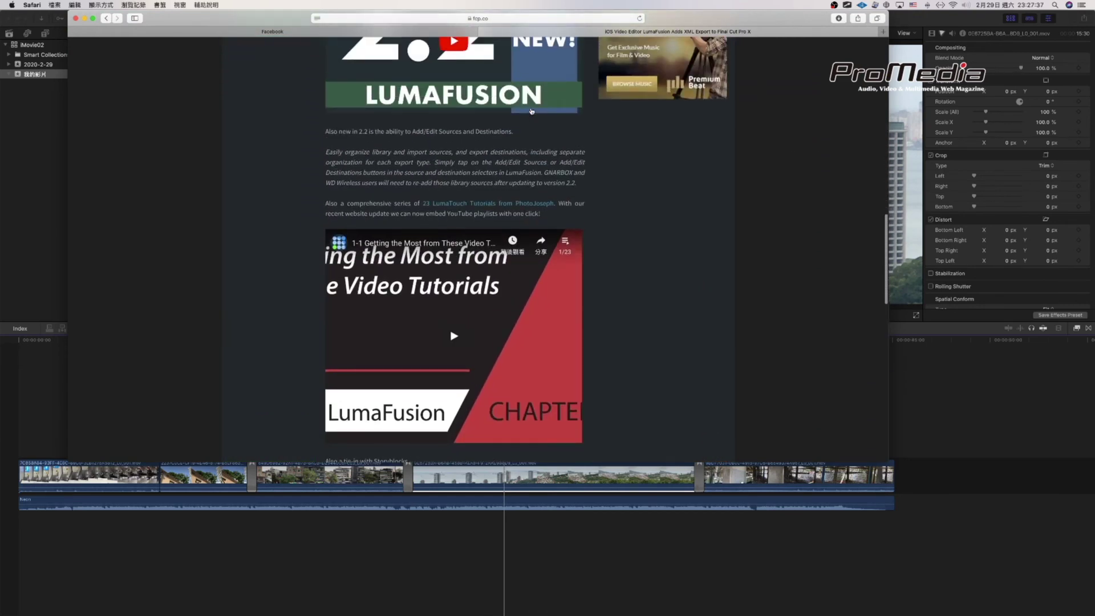
pyautogui.scroll(10, 574, 185)
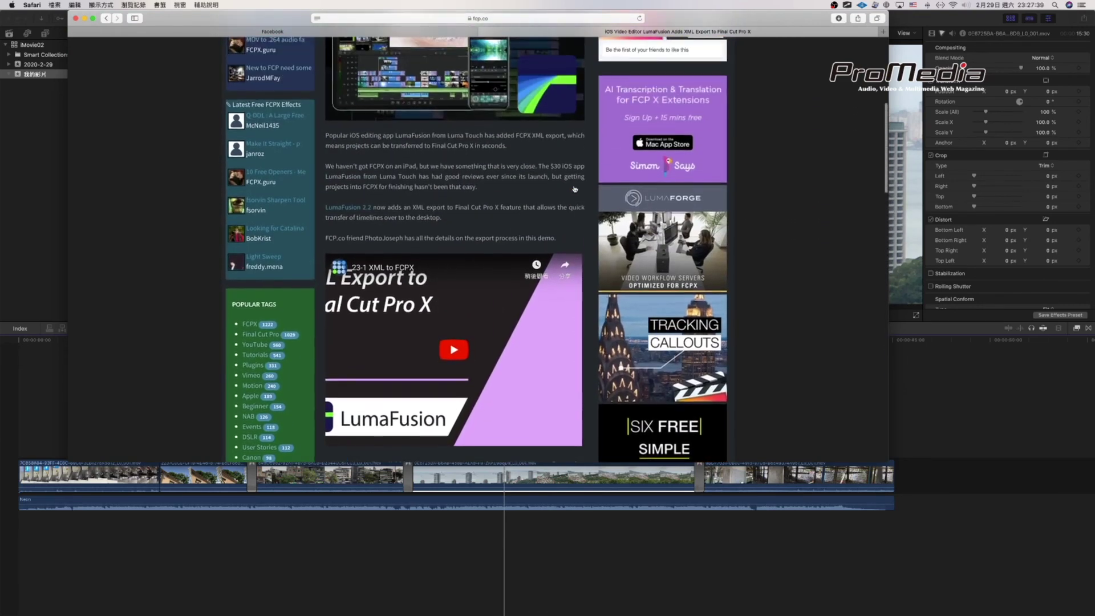
pyautogui.scroll(5, 574, 188)
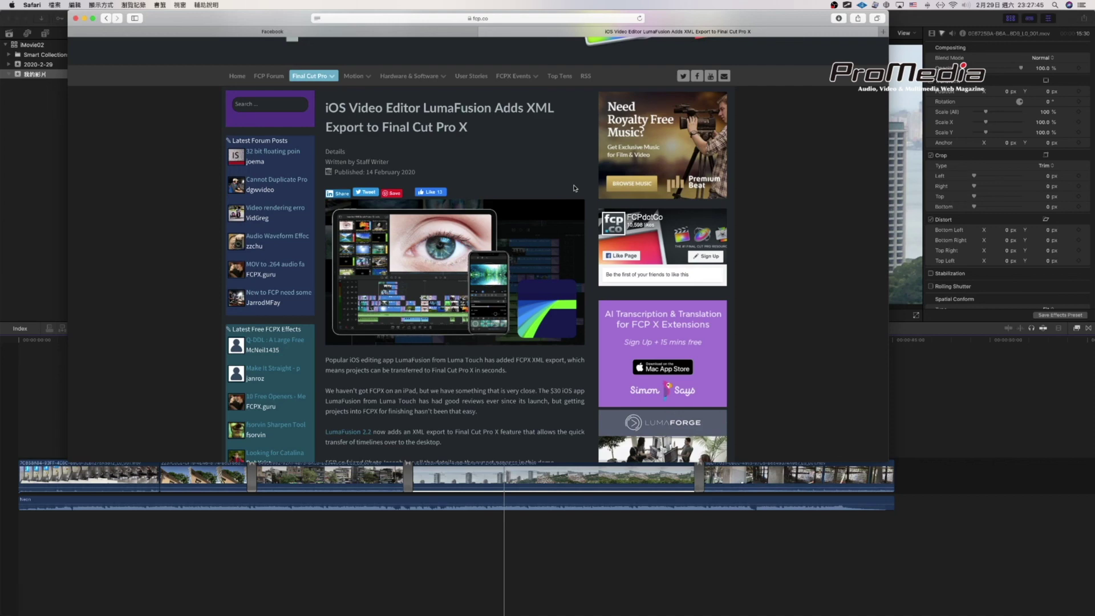
# Step: Switch to Final Cut Pro and back to Safari, and review the LumaFusion article through its closing remarks and its XML export introduction
pyautogui.click(965, 390)
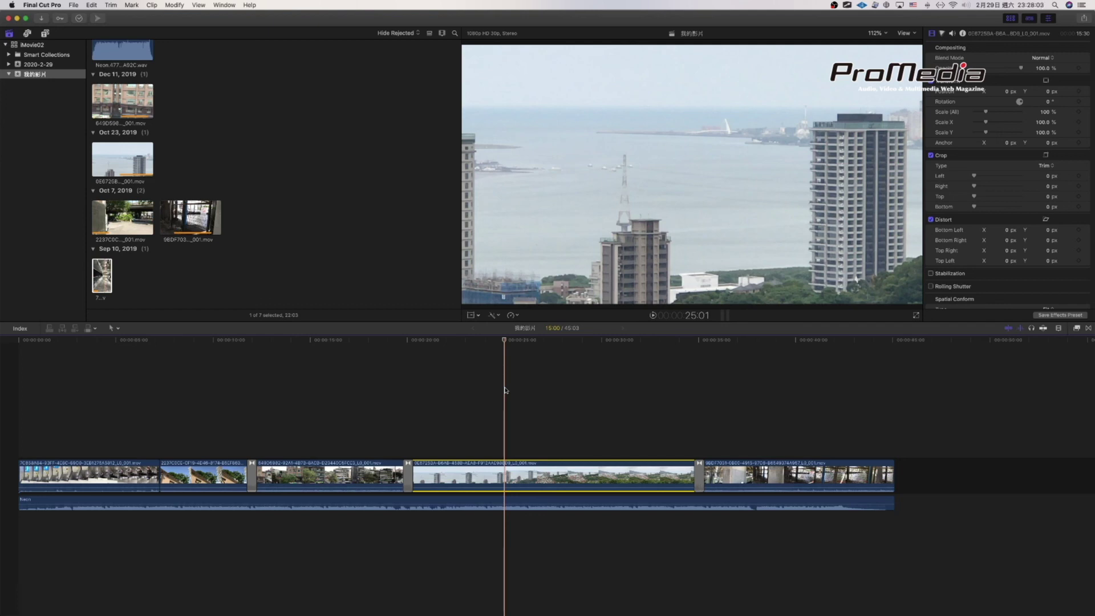
pyautogui.press('super+Tab')
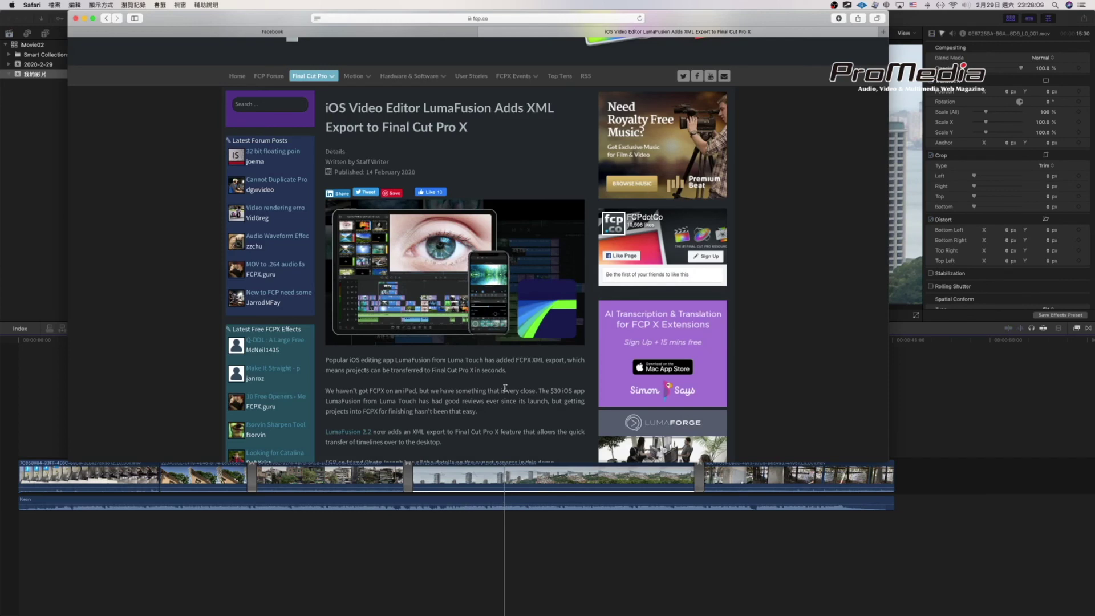
pyautogui.scroll(-15, 505, 387)
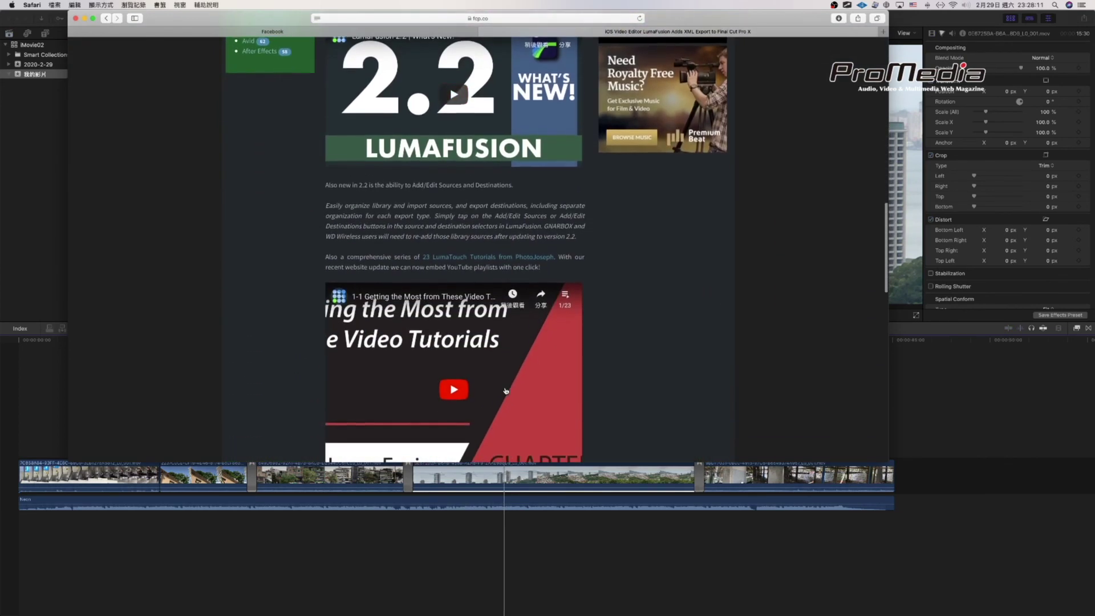
pyautogui.scroll(-10, 505, 391)
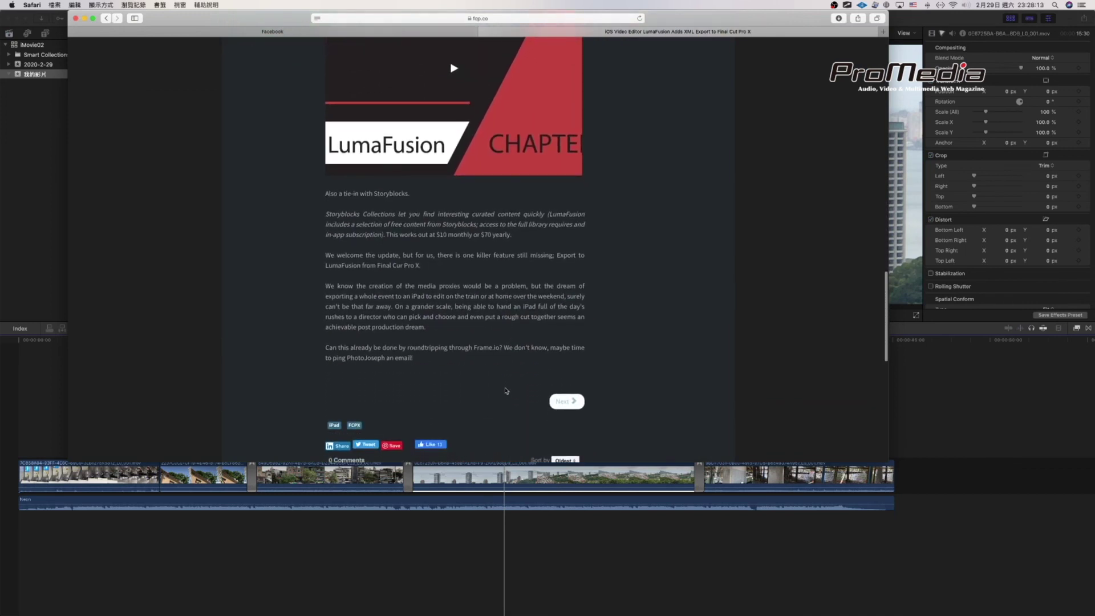
pyautogui.scroll(1, 506, 391)
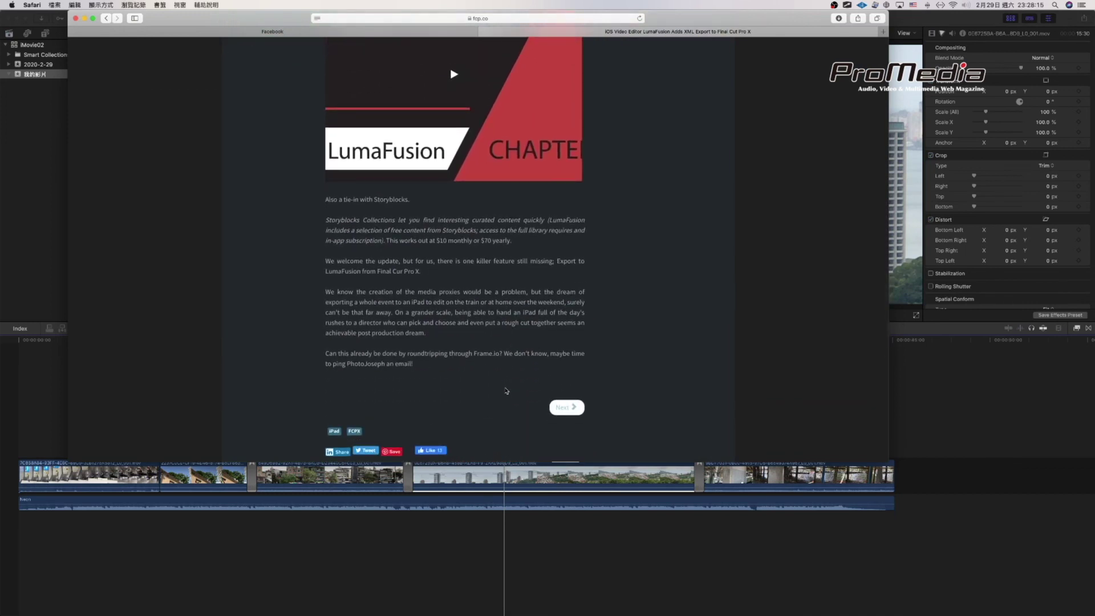
pyautogui.scroll(20, 506, 391)
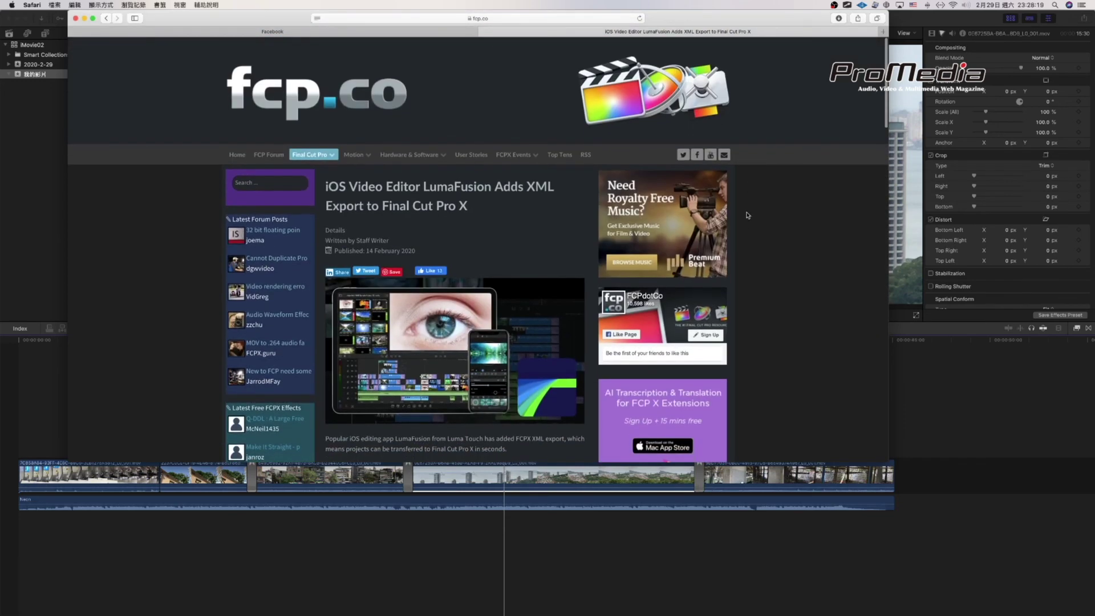
pyautogui.scroll(-3, 747, 219)
pyautogui.scroll(-2, 747, 222)
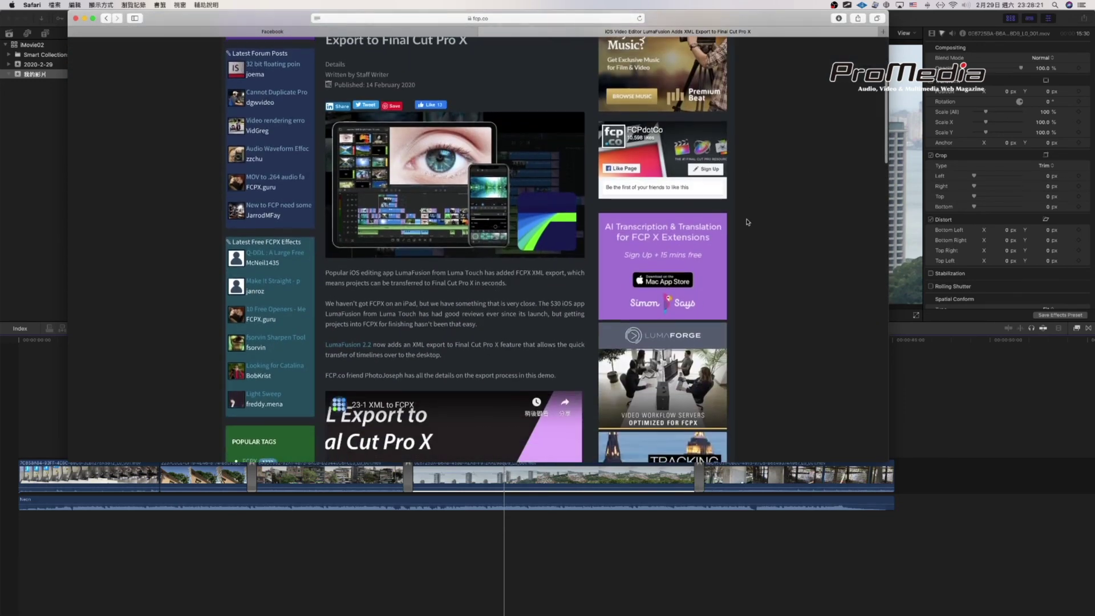